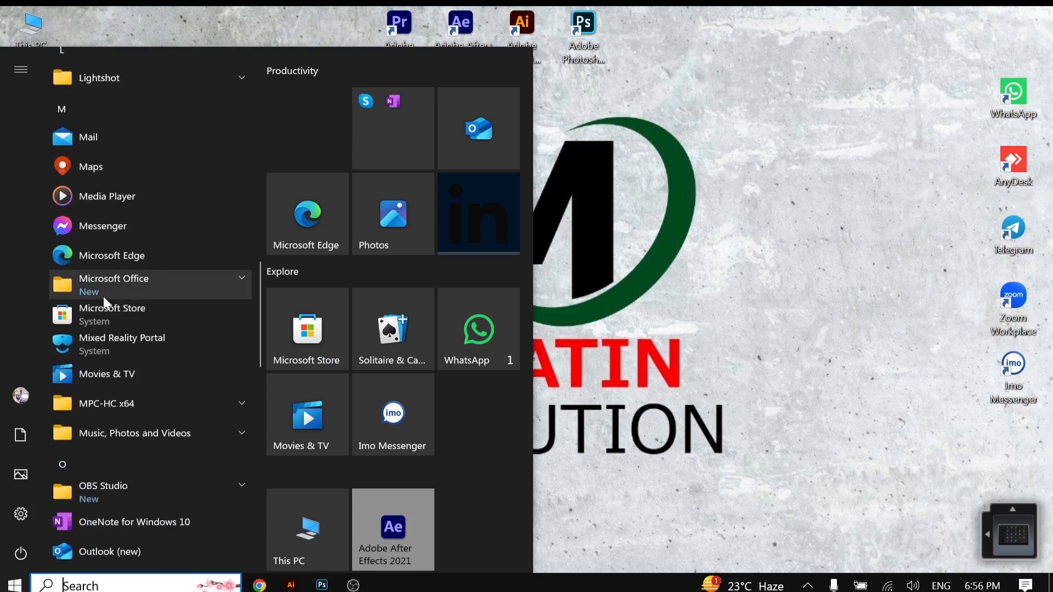
Step: Launch Microsoft Word 2010 from the Microsoft Office folder in the Start menu
left_click(152, 281)
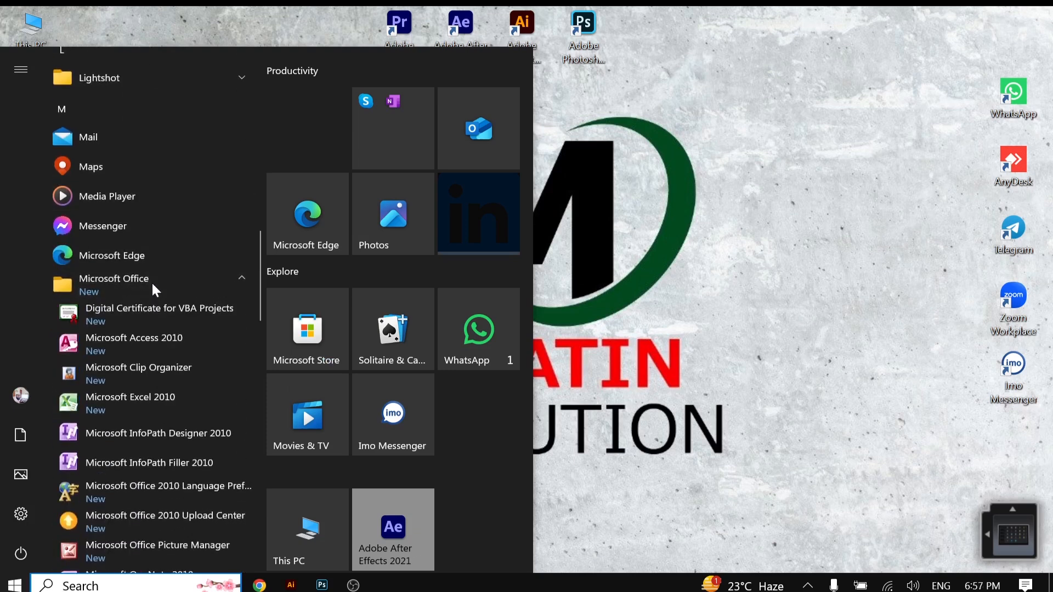
scroll(152, 284, "down", 9)
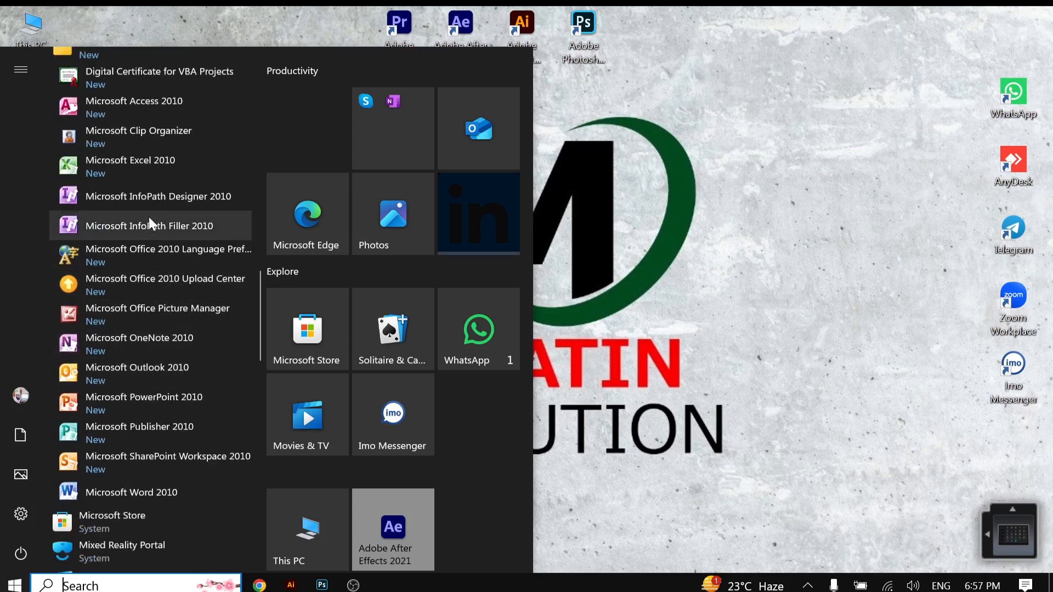
scroll(144, 286, "up", 9)
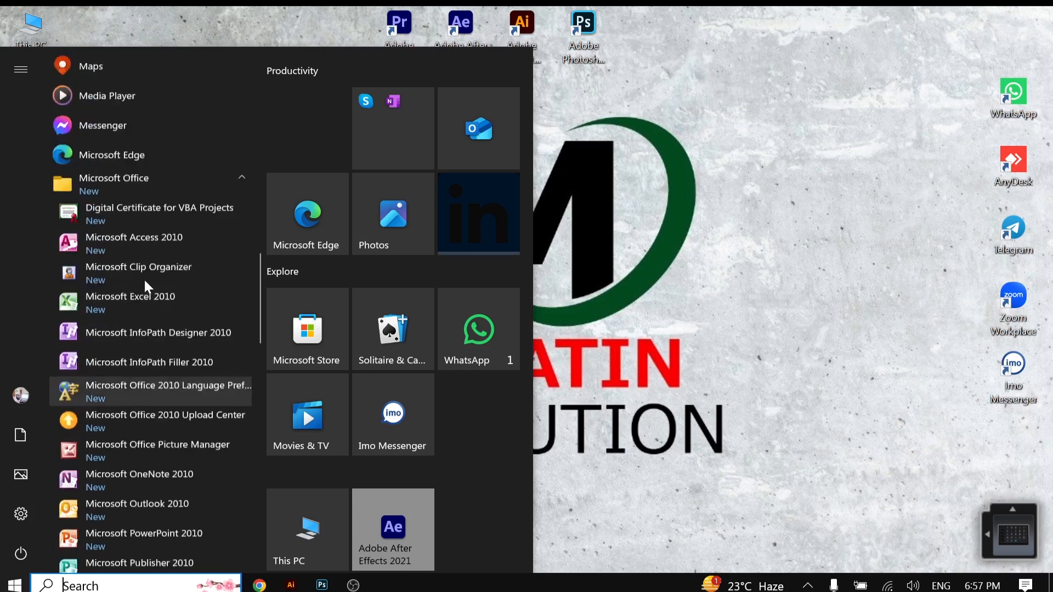
scroll(137, 290, "down", 9)
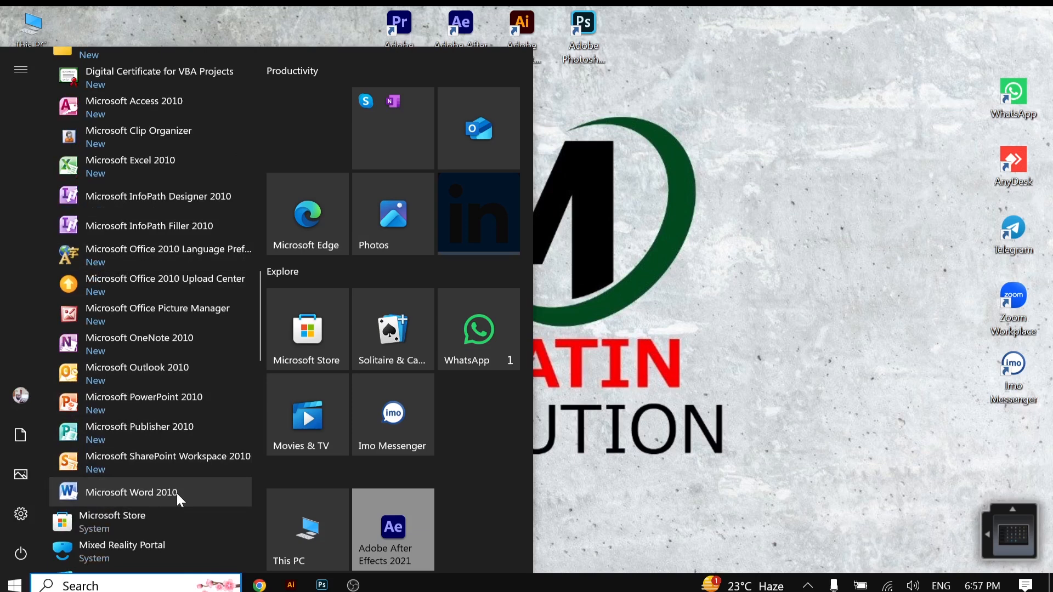
left_click(160, 492)
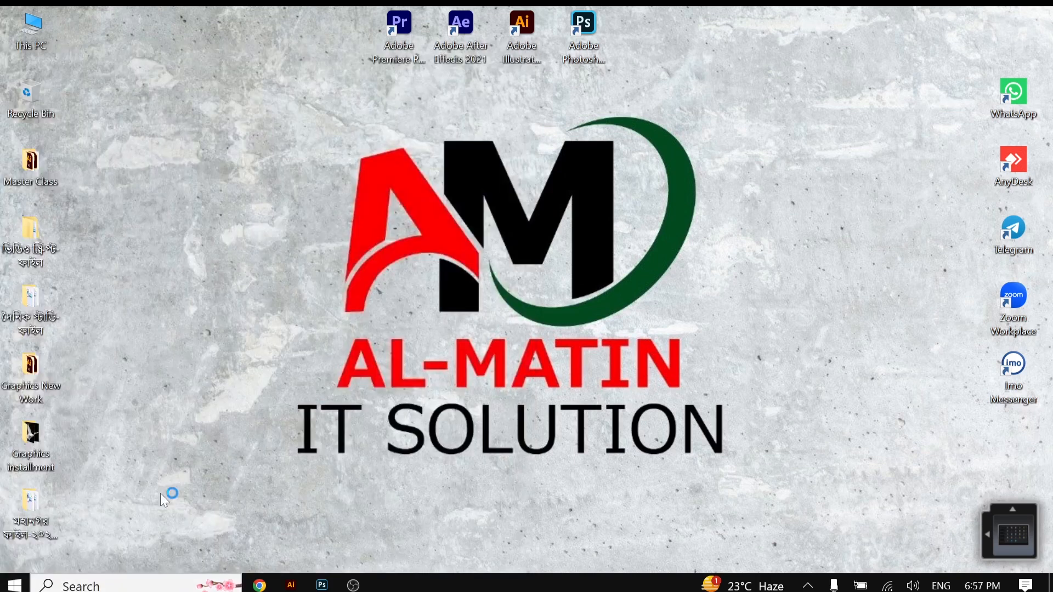
left_click_drag(182, 491, 430, 373)
right_click(222, 304)
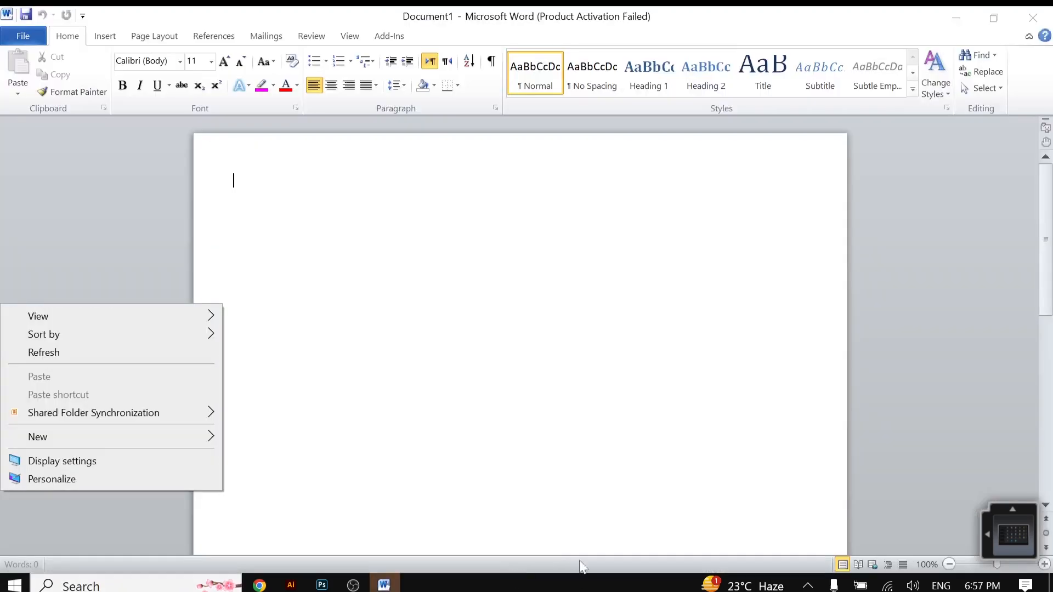
left_click(473, 335)
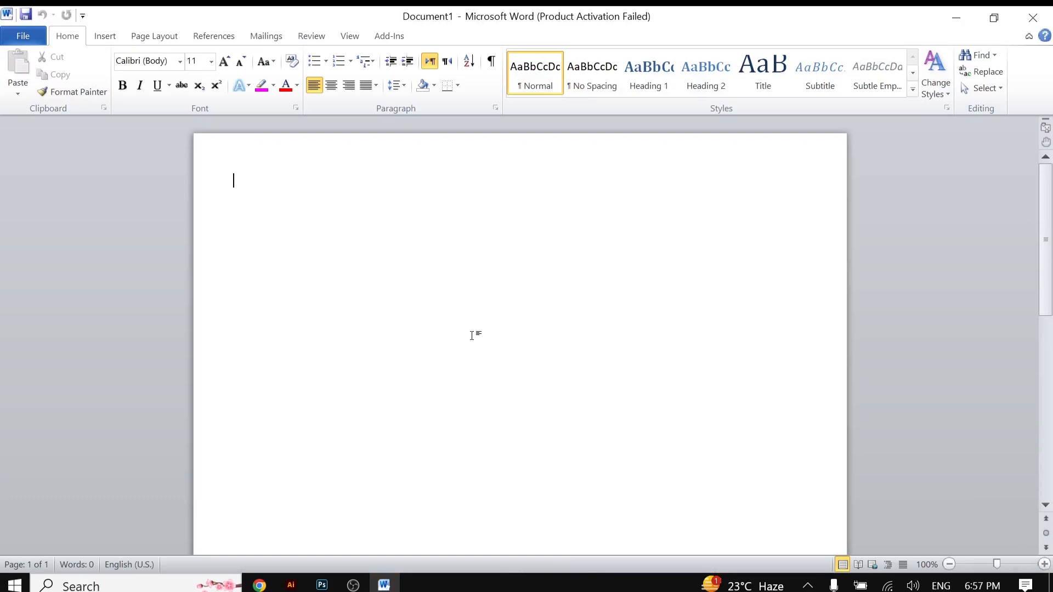
Step: Close the Microsoft Office Activation Wizard dialog
right_click(614, 211)
left_click(395, 287)
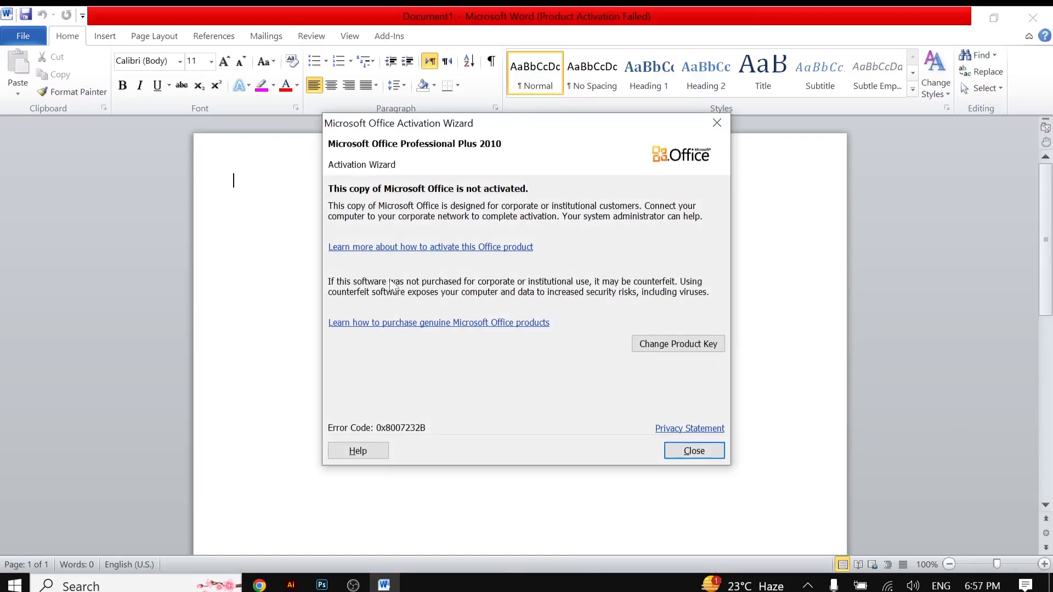
left_click(710, 447)
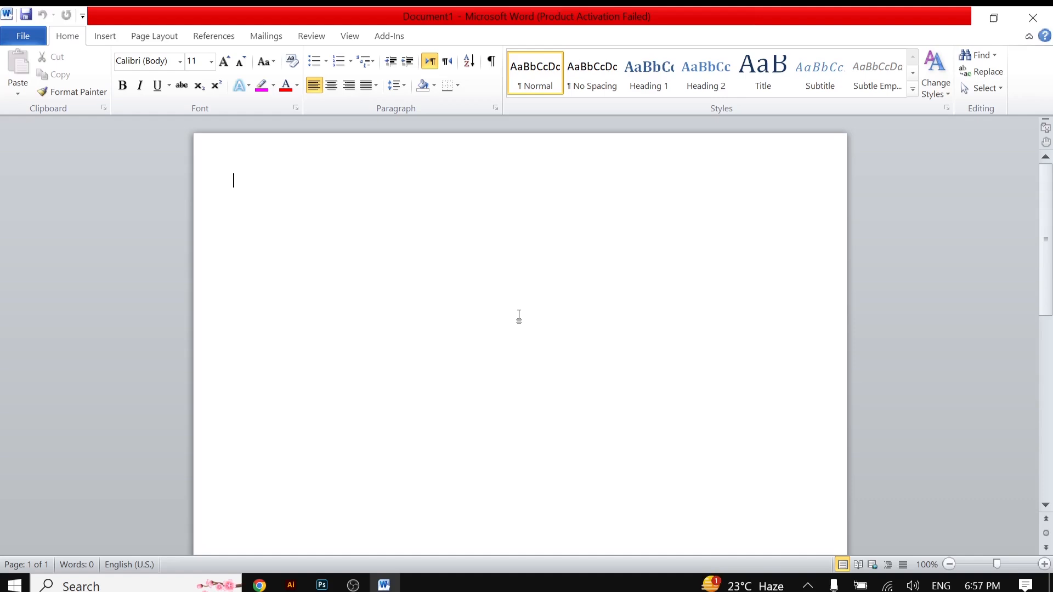
right_click(517, 306)
right_click(659, 313)
right_click(425, 401)
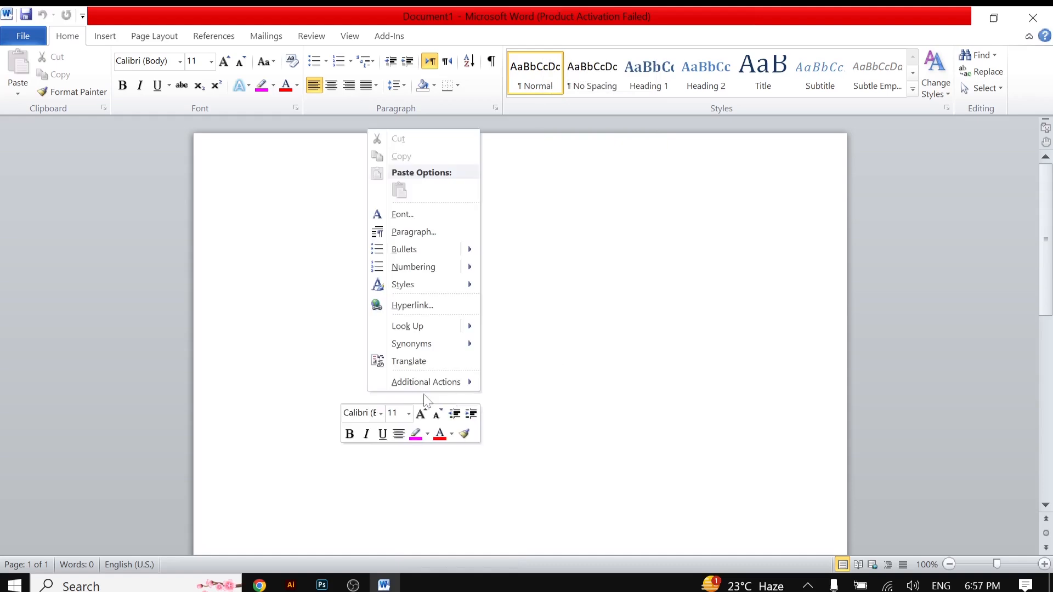
left_click(630, 284)
right_click(629, 283)
left_click(282, 286)
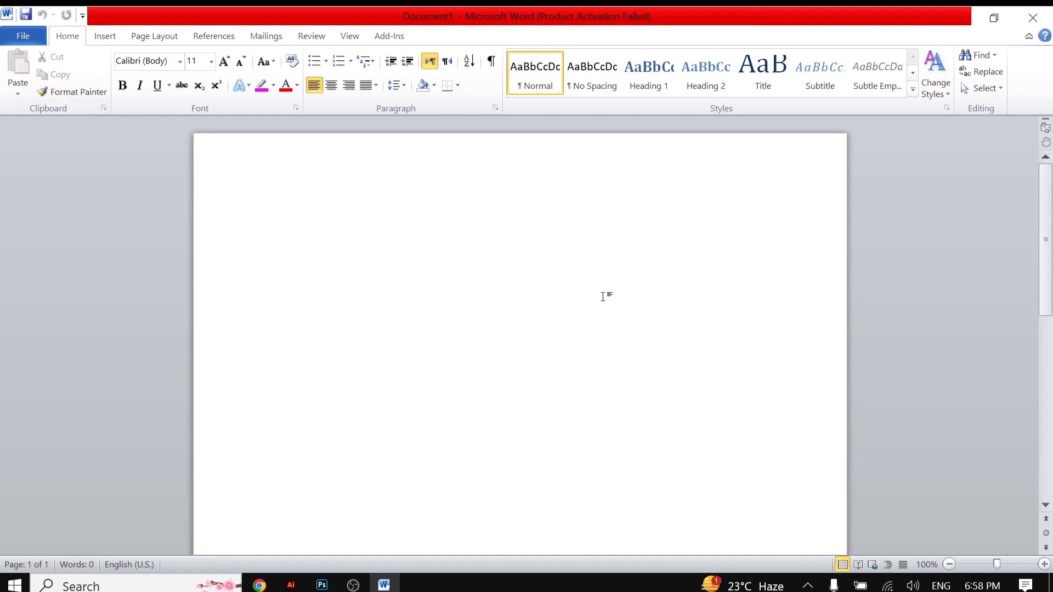
right_click(332, 301)
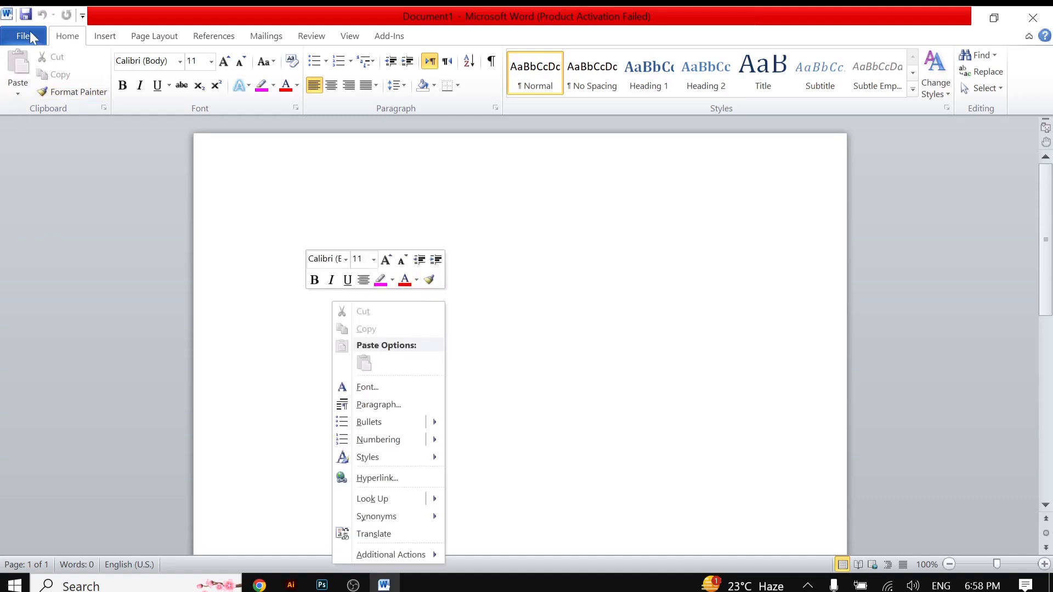
key("Escape")
Step: Browse the Home, Insert, Page Layout, Mailings and Review ribbon tabs and the File backstage view
left_click(71, 36)
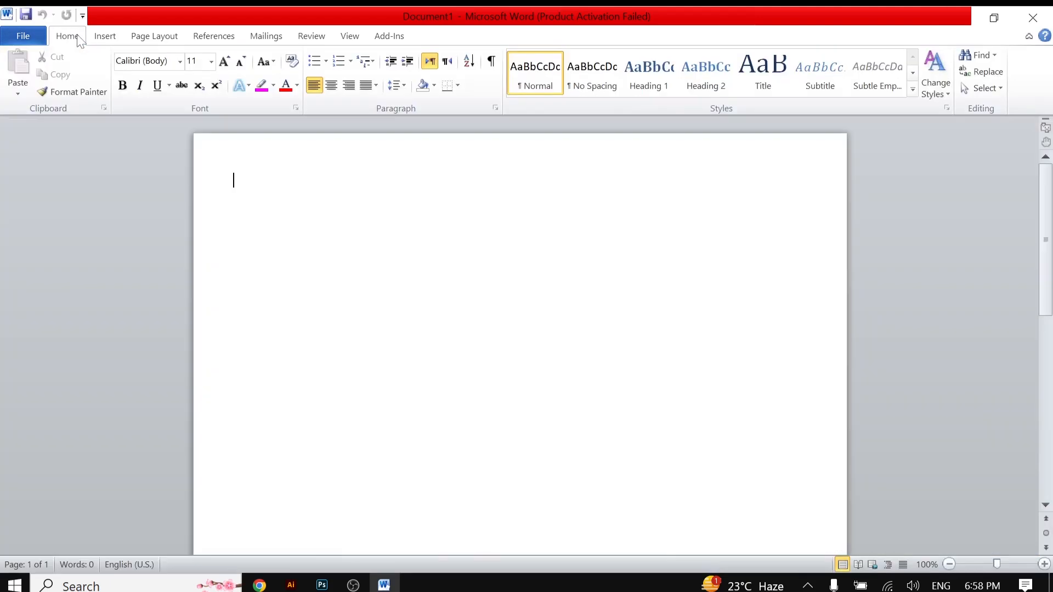
left_click(110, 39)
left_click(152, 37)
left_click(263, 37)
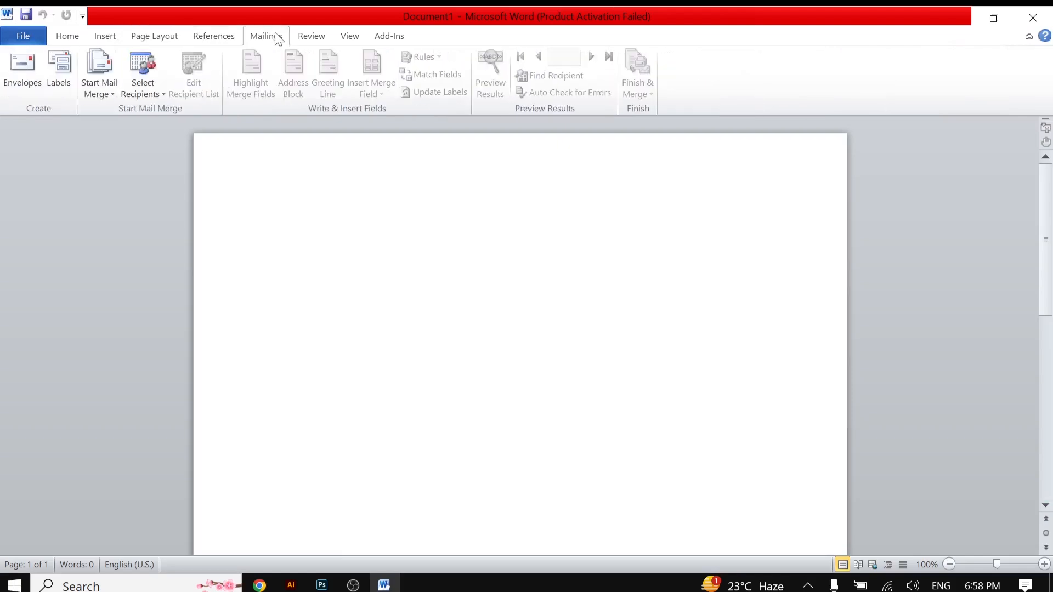
left_click(309, 39)
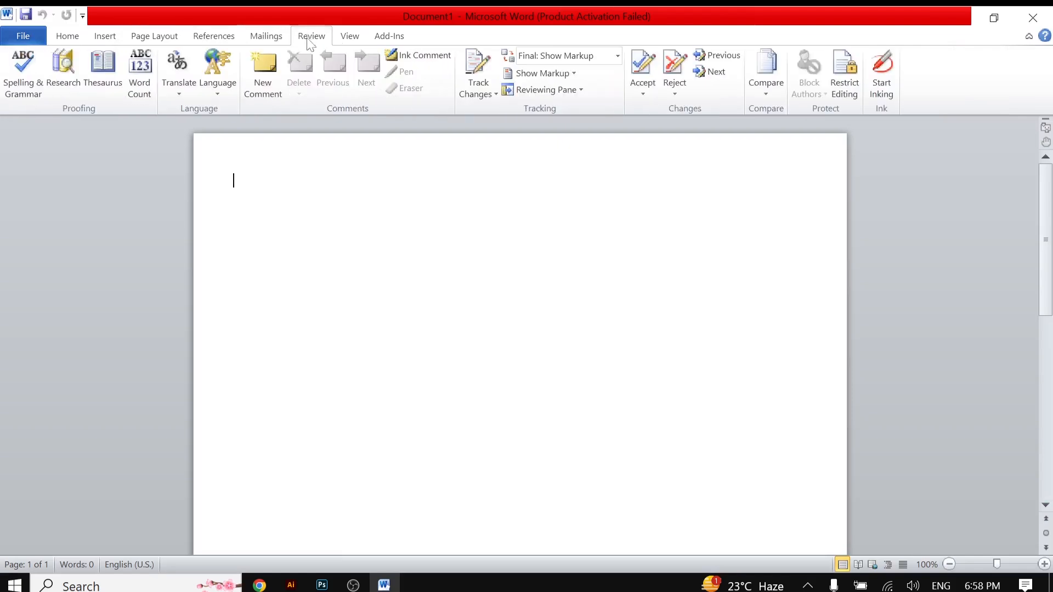
left_click(28, 37)
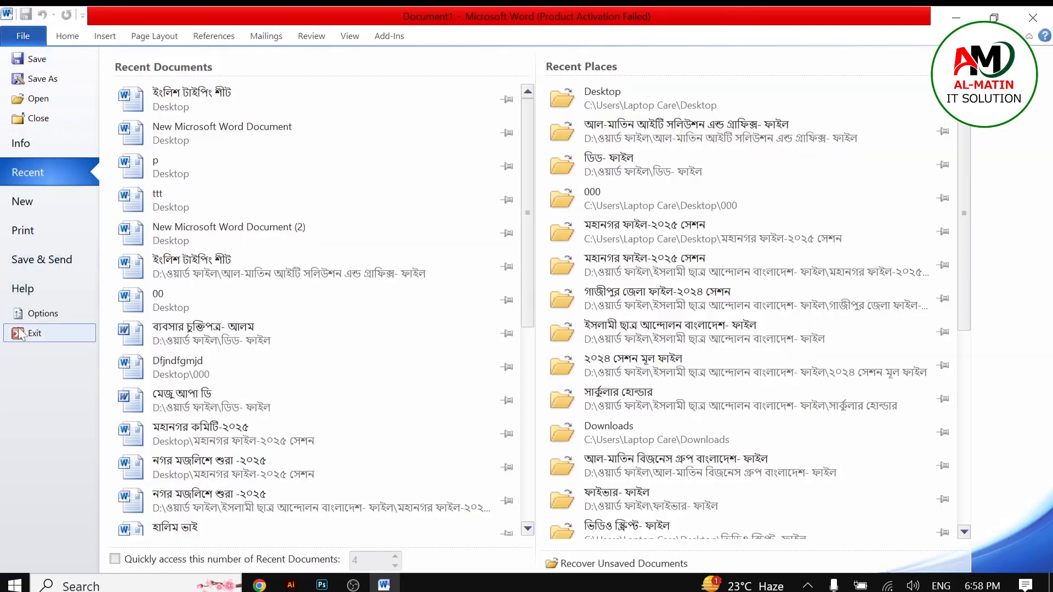
left_click(22, 36)
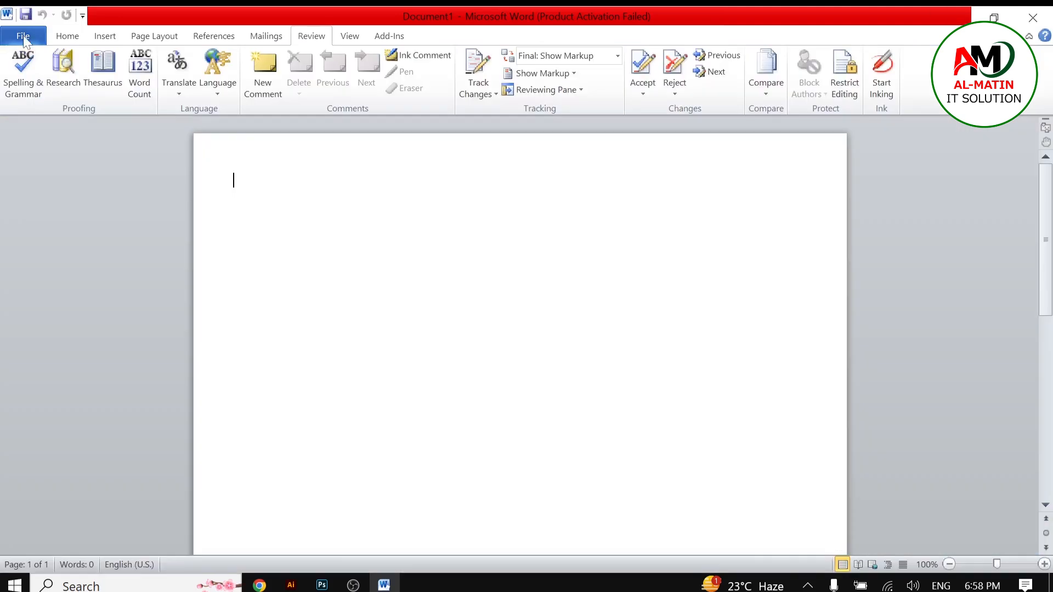
left_click(66, 36)
left_click(103, 37)
left_click(154, 36)
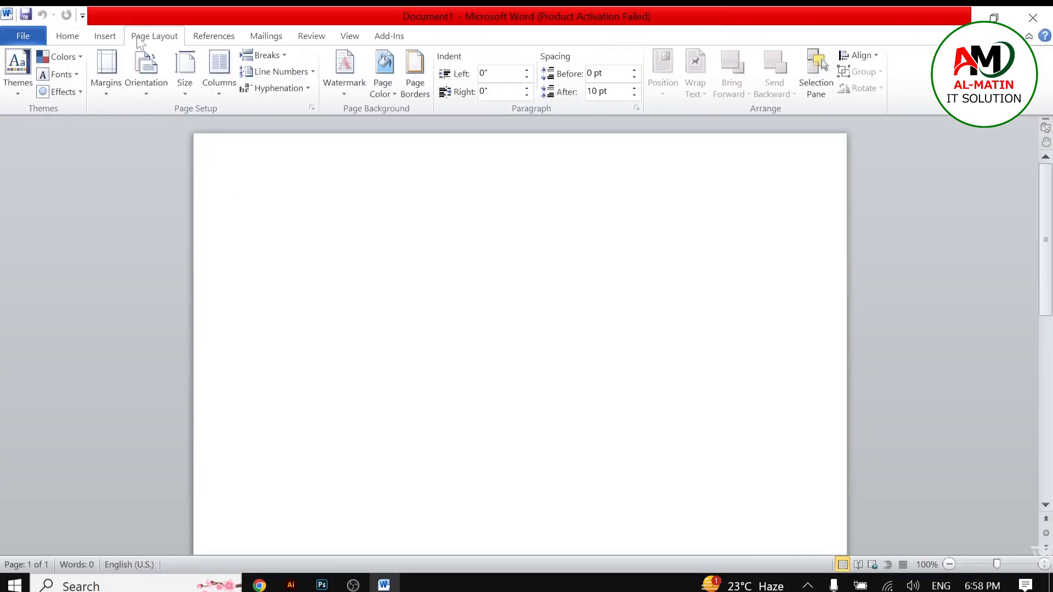
Step: Examine the File backstage view, the ribbon customization menu and the document's context menu
left_click(18, 35)
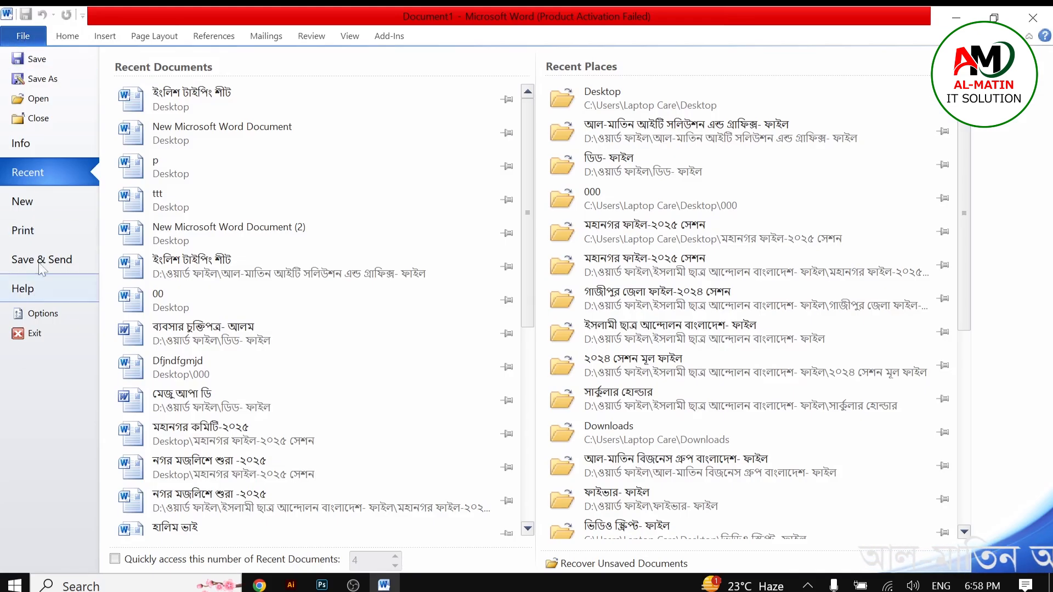
left_click(24, 35)
right_click(25, 34)
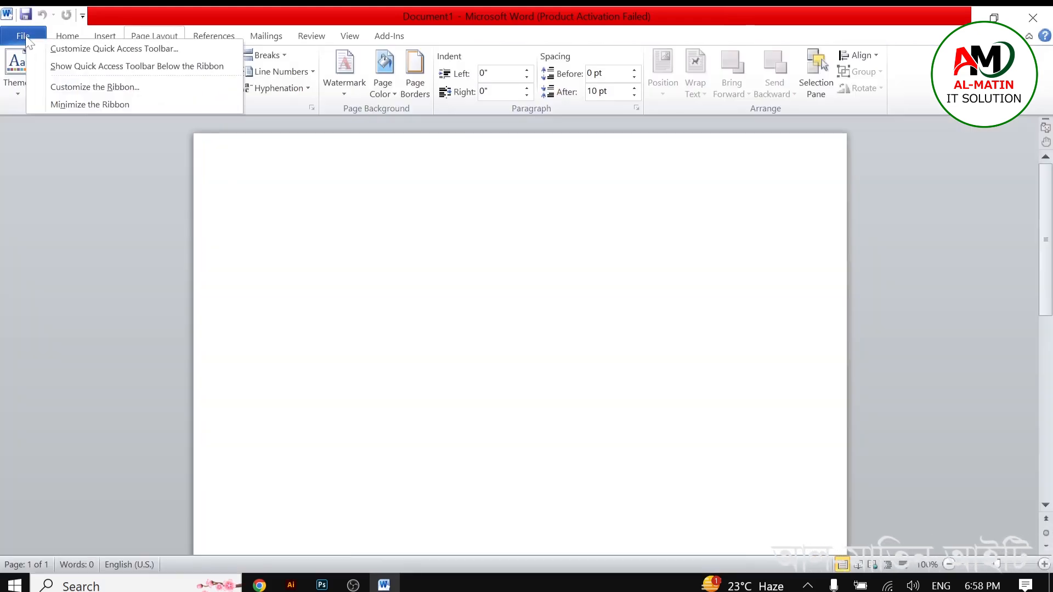
left_click(25, 35)
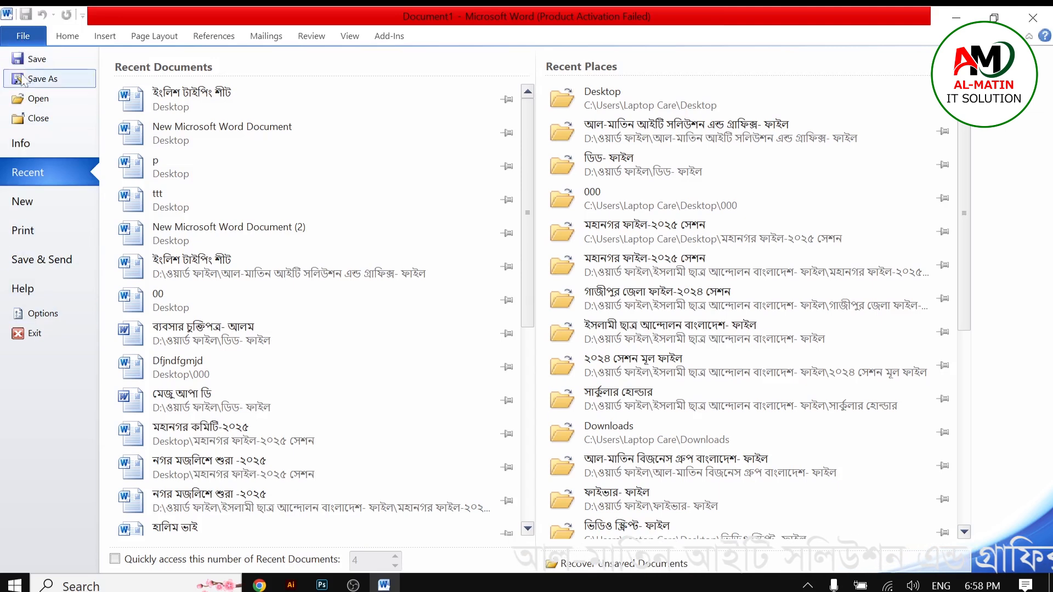
left_click(23, 40)
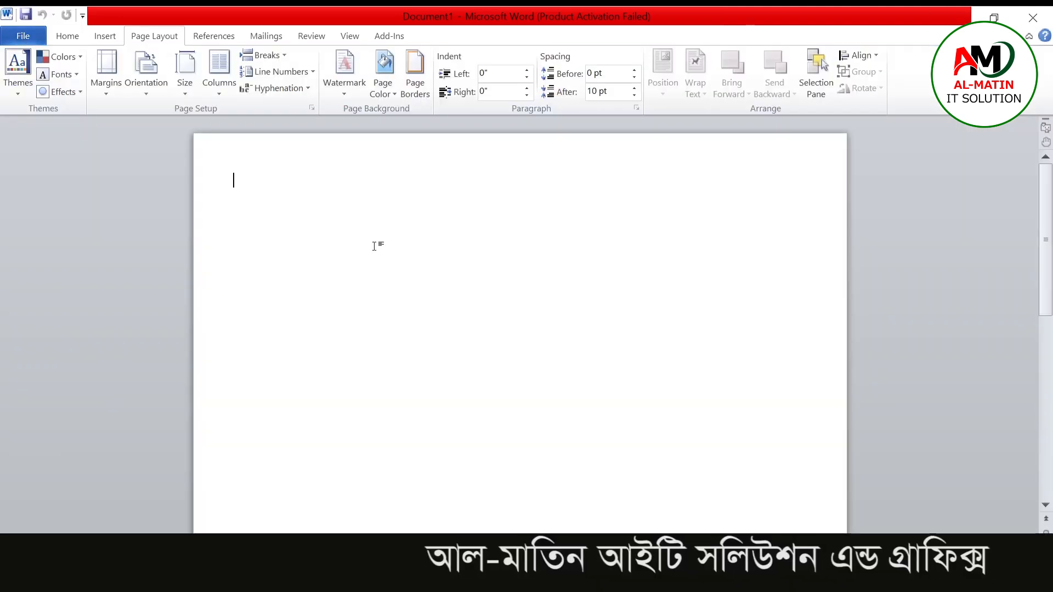
right_click(52, 135)
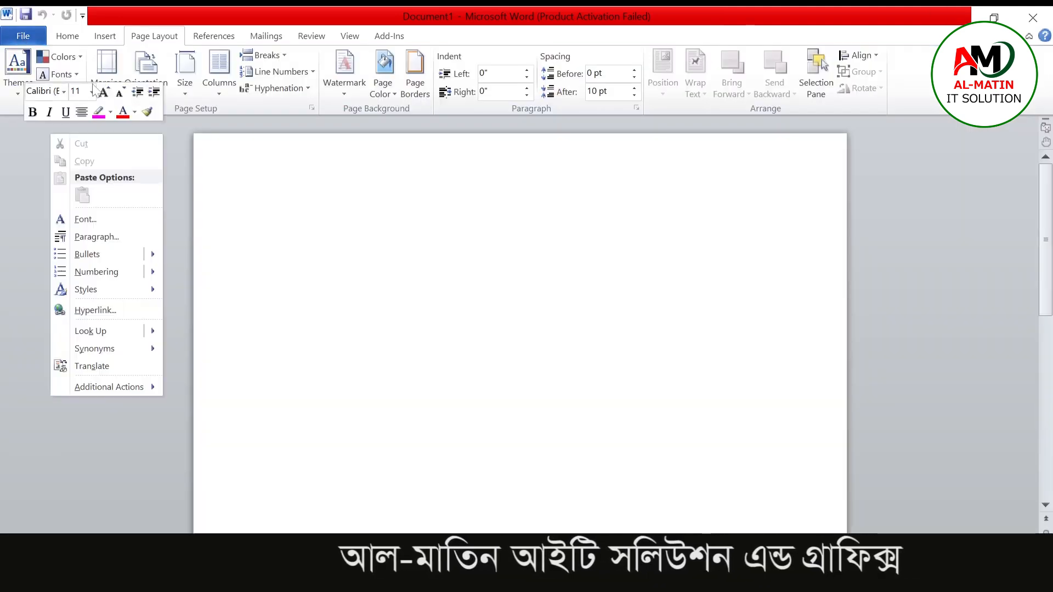
left_click(28, 35)
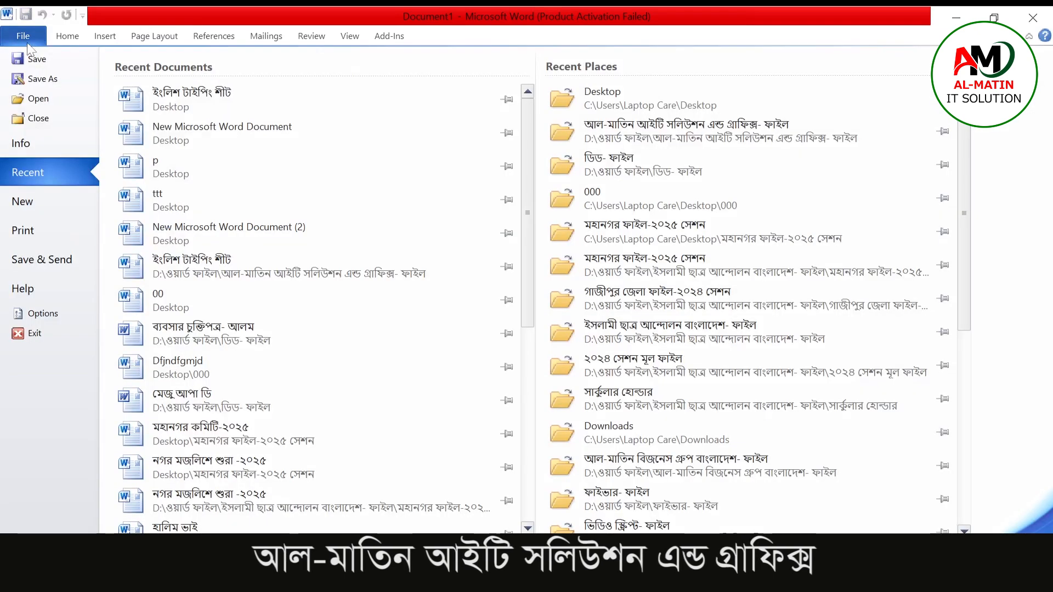
left_click(23, 36)
right_click(269, 235)
left_click(500, 234)
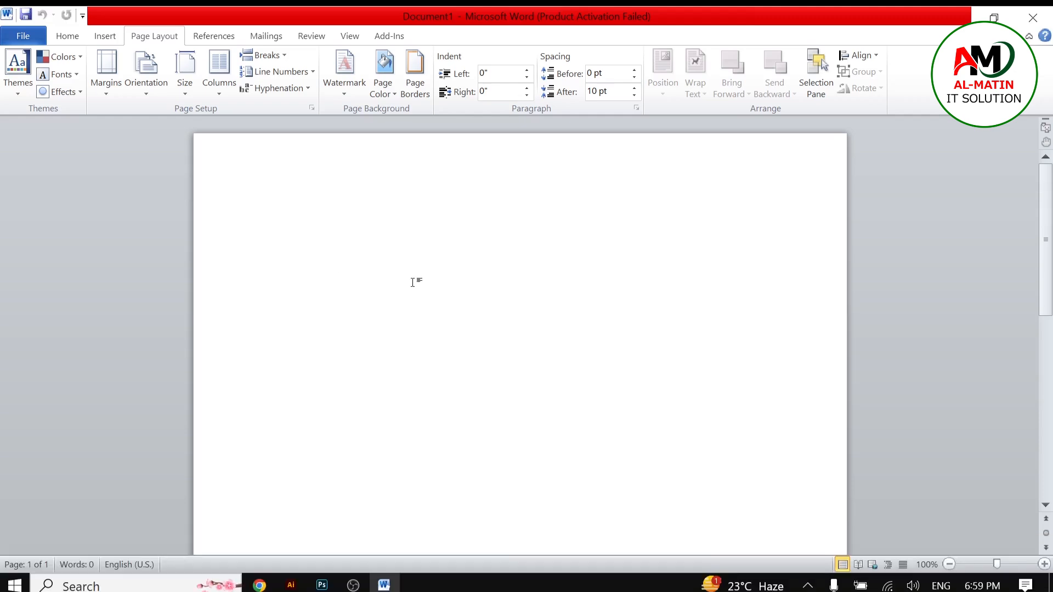
right_click(44, 175)
left_click(25, 38)
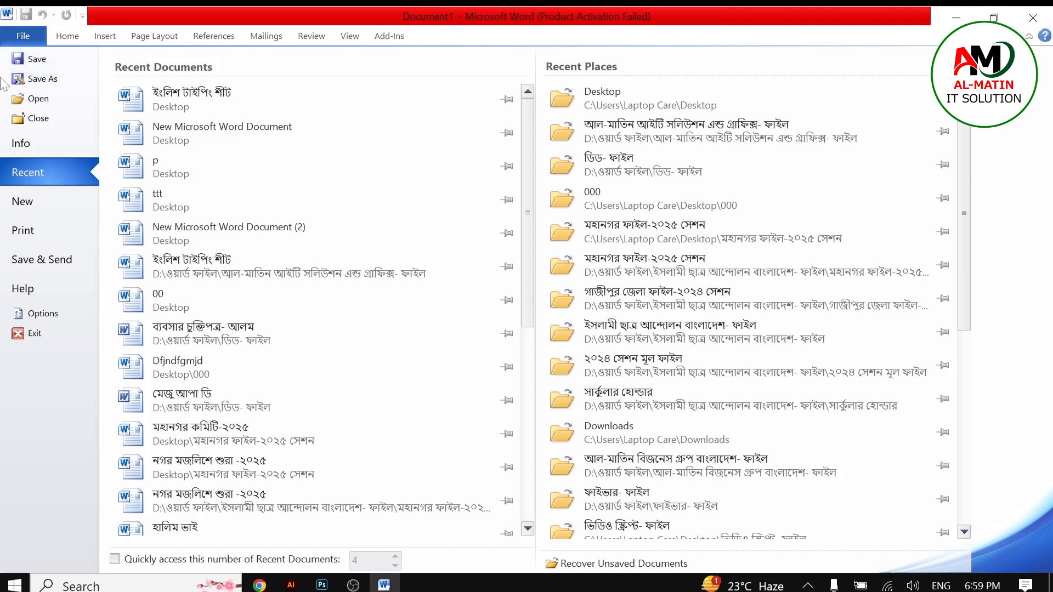
left_click(30, 38)
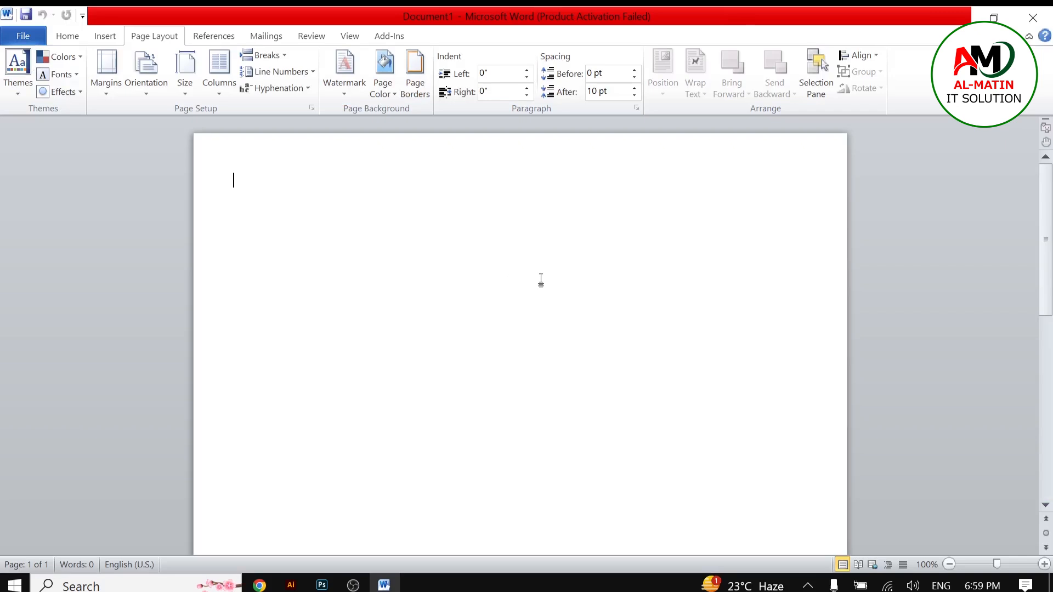
right_click(933, 274)
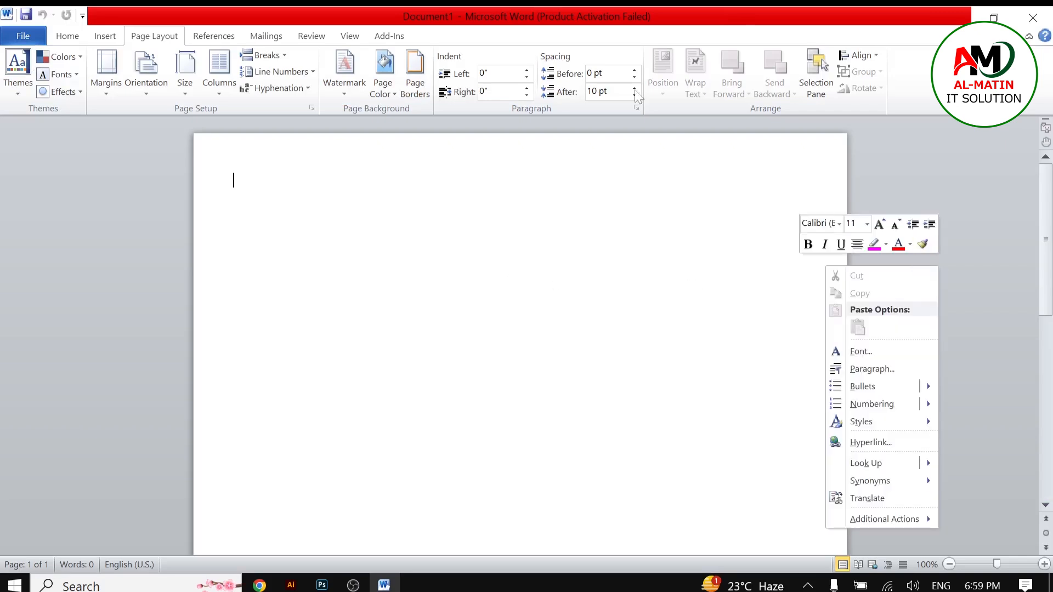
Step: Restore down the Word window and close Word
left_click(995, 18)
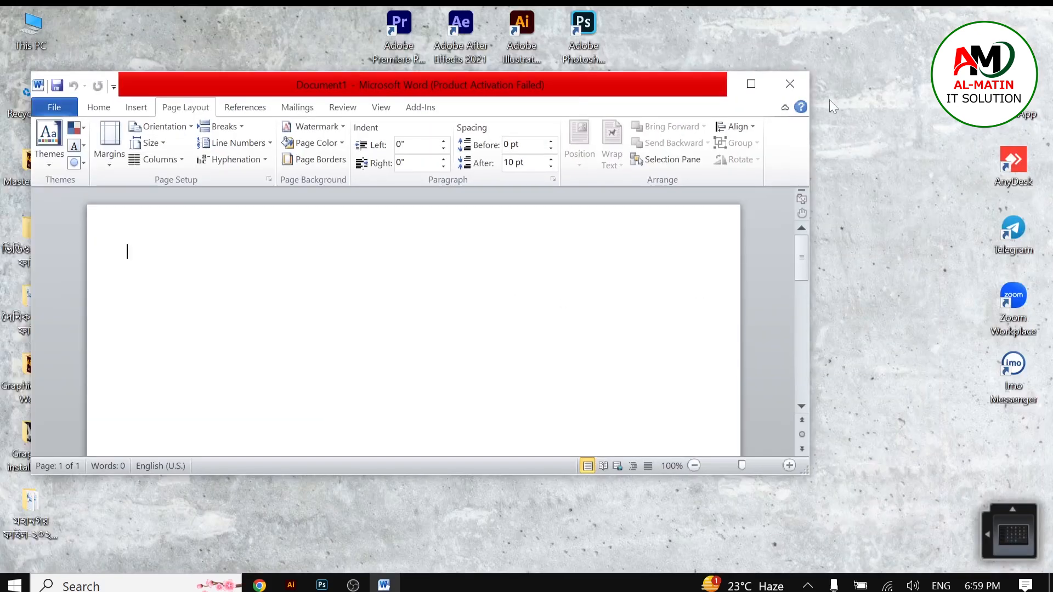
left_click(798, 82)
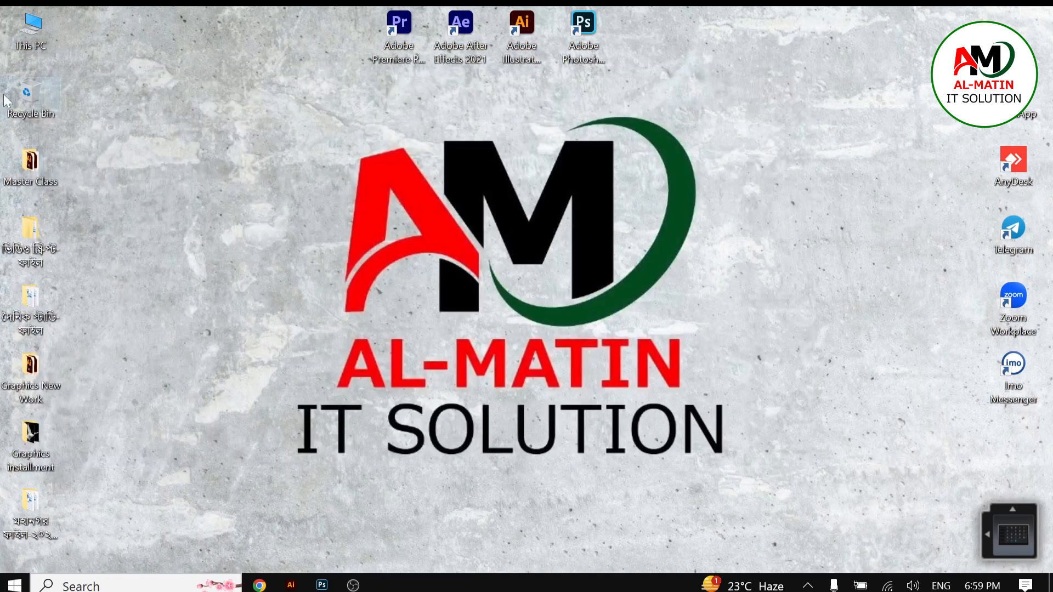
Step: Open This PC and go into the Word and graphics file (D:) drive
double_click(36, 28)
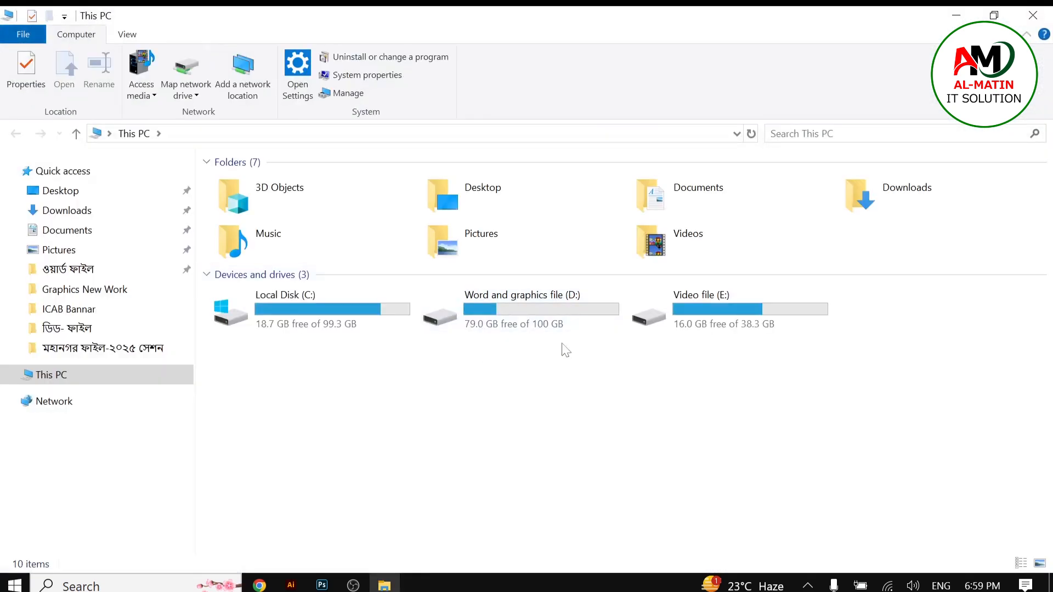
double_click(534, 318)
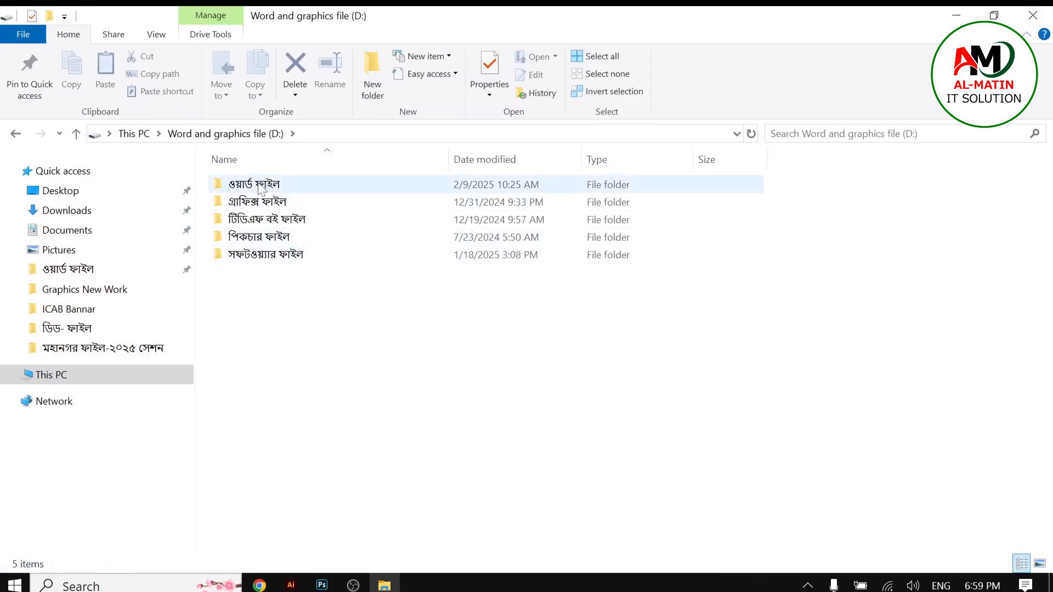
mouse_move(260, 189)
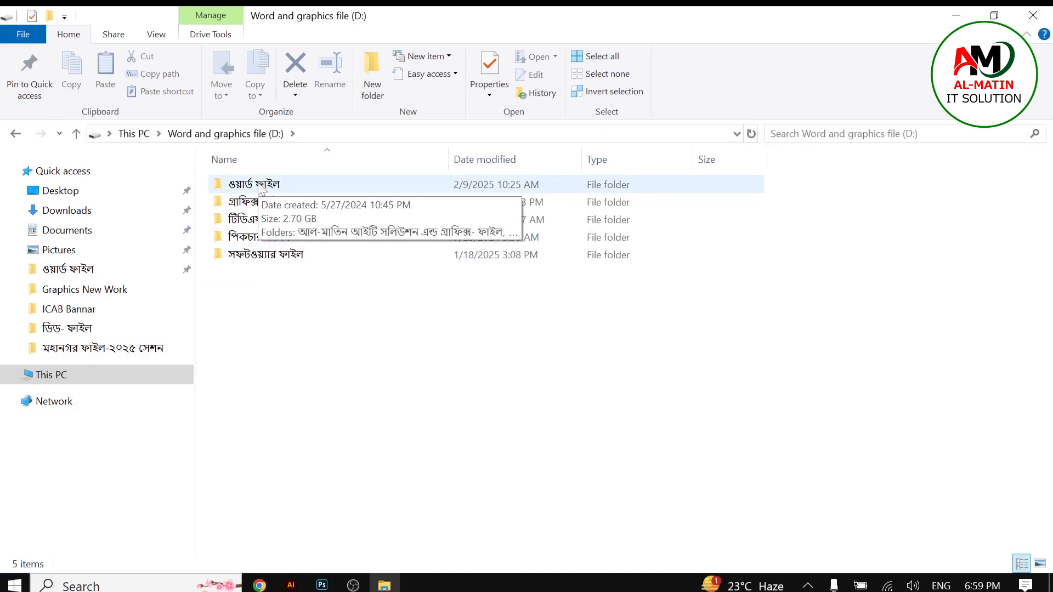
left_click_drag(268, 220, 336, 406)
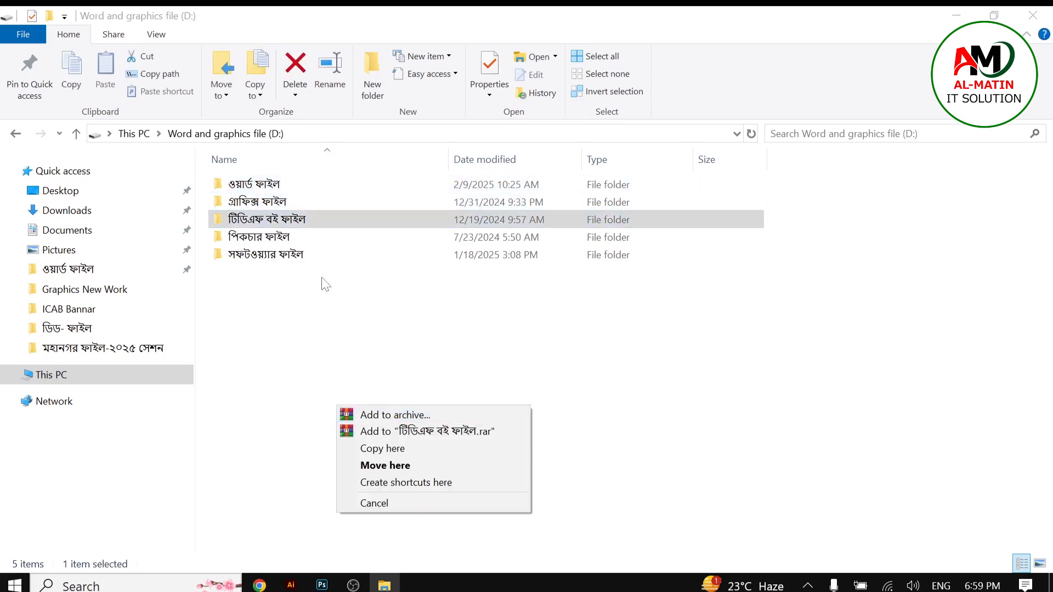
left_click(297, 300)
right_click(298, 304)
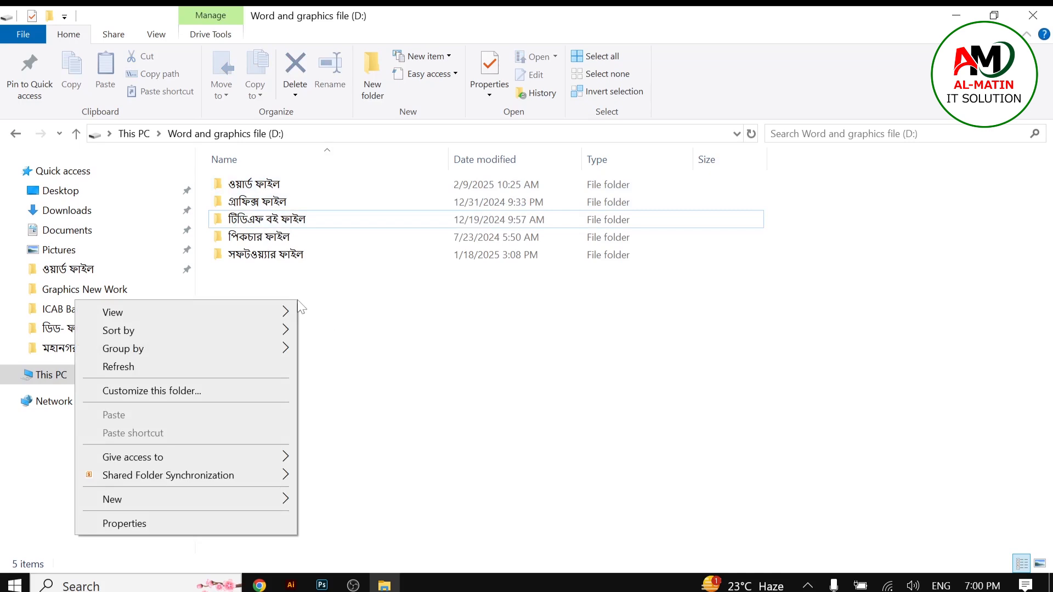
right_click(421, 350)
left_click(368, 381)
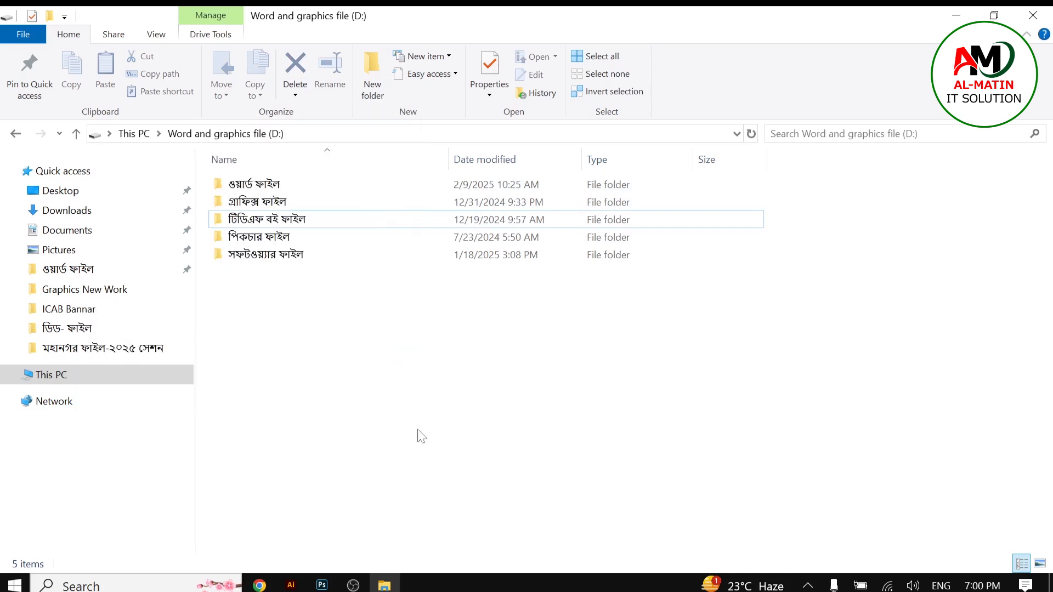
Step: Open the ইংলিশ টাইপিং শীট document from the ওয়ার্ড ফাইল > আল-মাতিন আইটি সলিউশন এন্ড গ্রাফিক্স- ফাইল folder
double_click(259, 187)
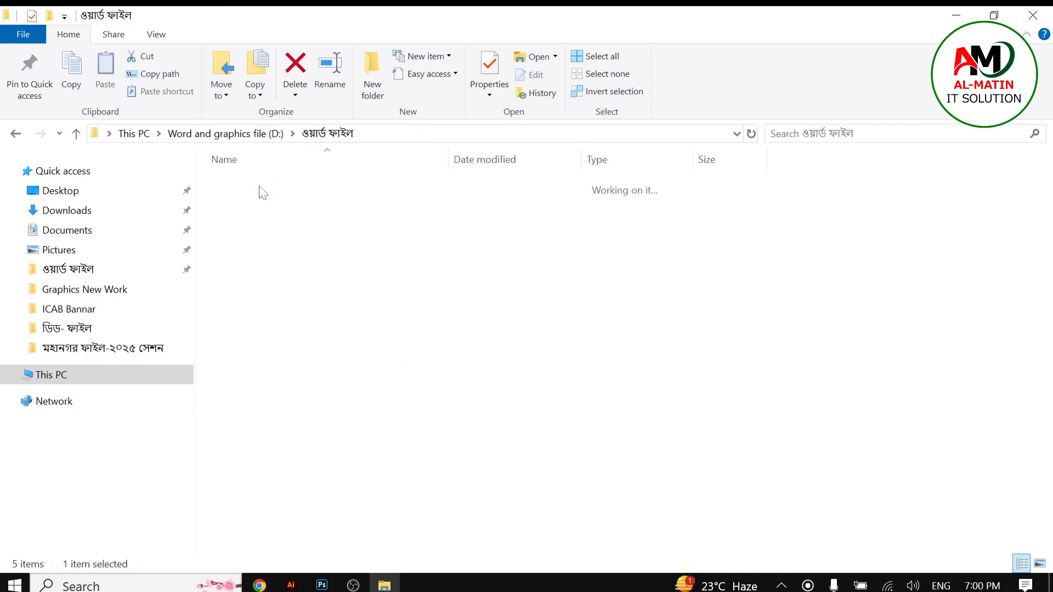
double_click(309, 203)
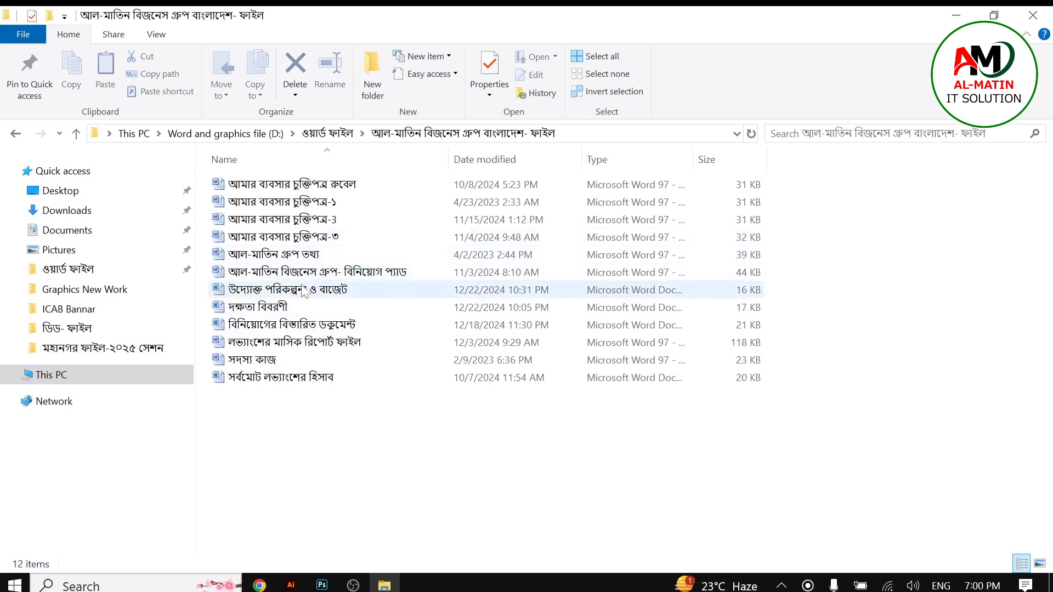
left_click(77, 133)
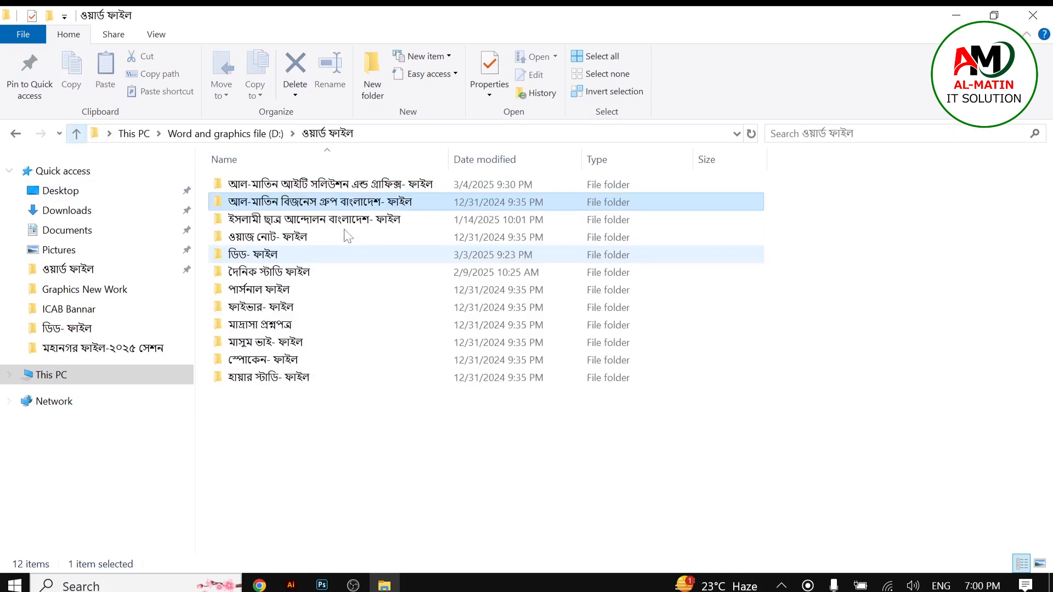
double_click(307, 184)
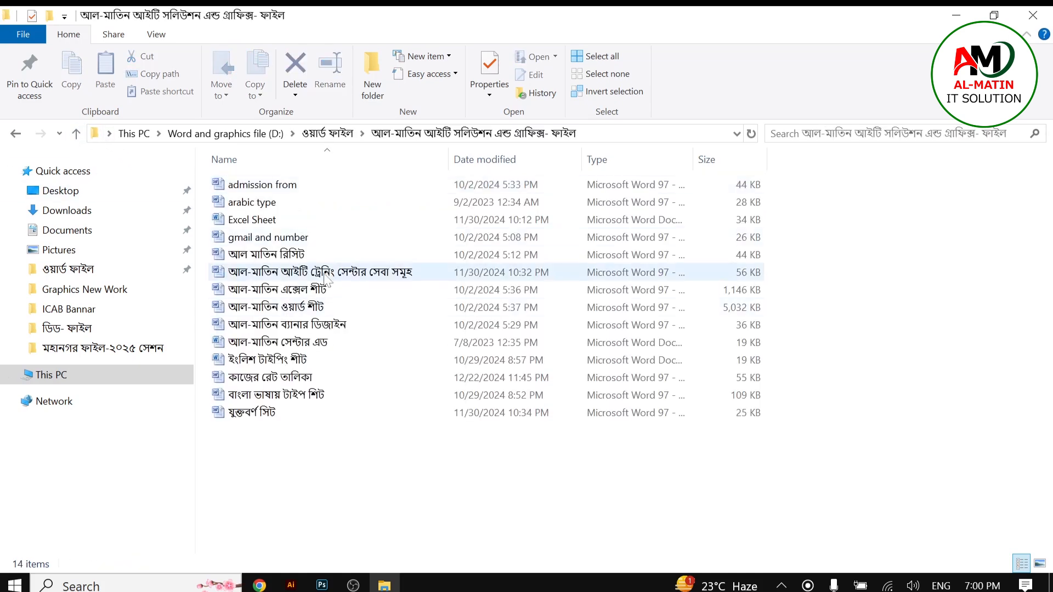
left_click(260, 363)
double_click(260, 363)
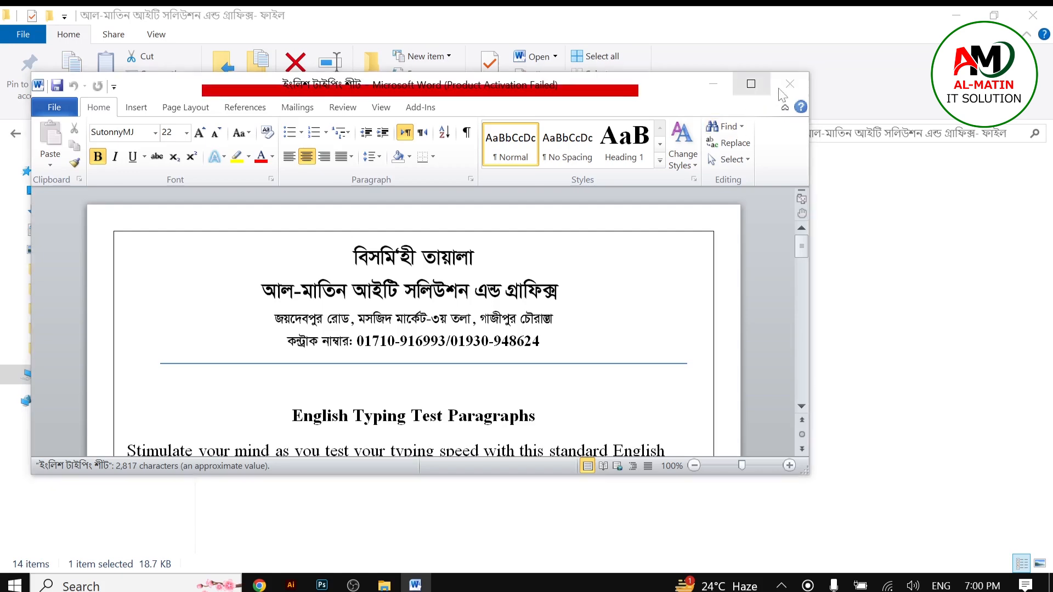
Step: Maximize the Word window showing the typing sheet document
left_click(610, 109)
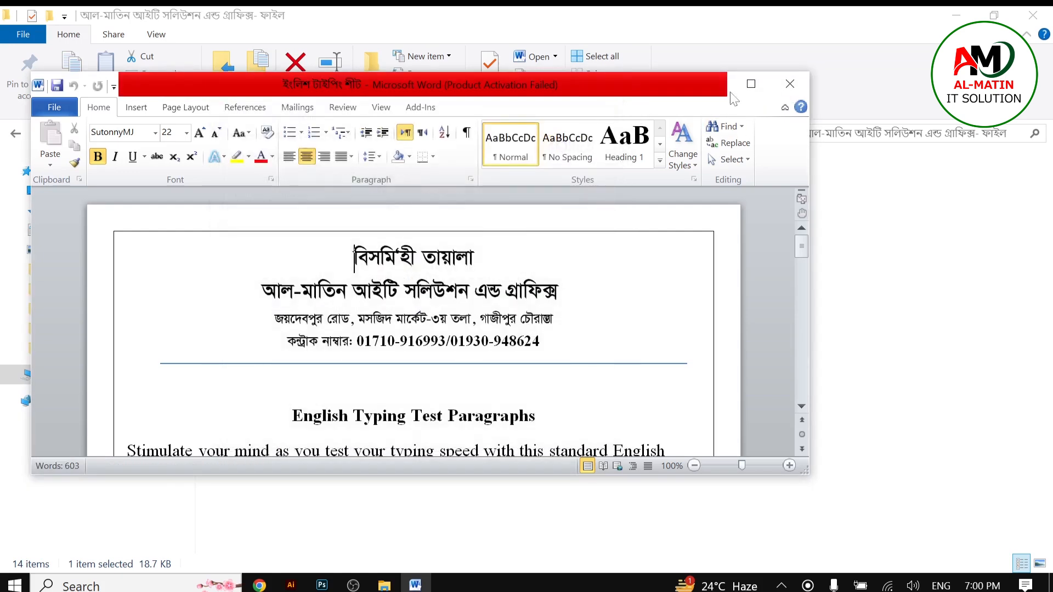
left_click(751, 83)
scroll(520, 329, "down", 3)
scroll(520, 329, "up", 3)
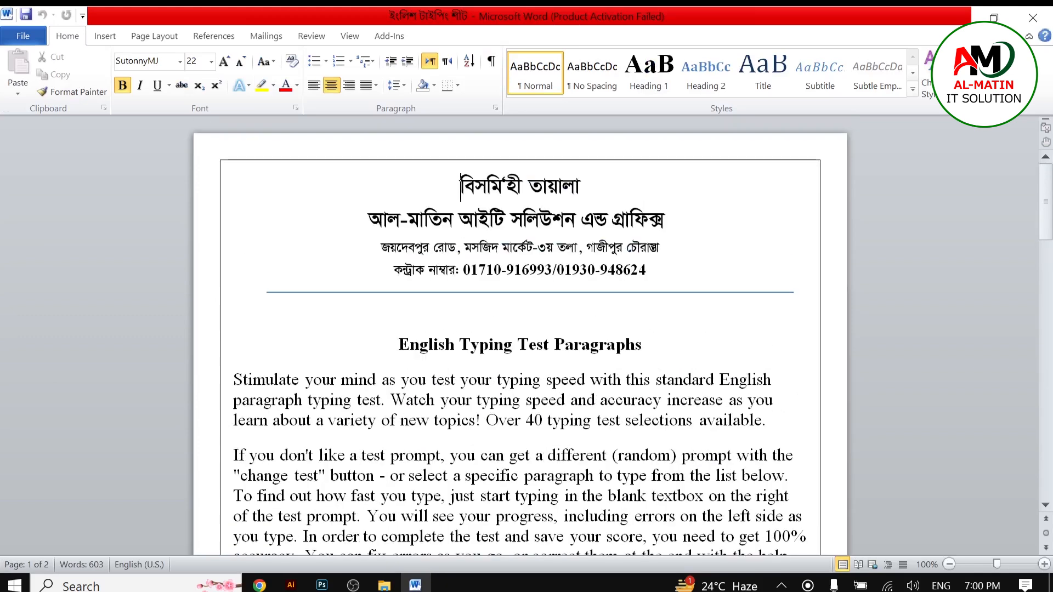
Step: Create a new blank document and type five lines of sample text: ;lskf;kls, S;dflk;la, S;kdfj;l, sldkjfl, laskdfjl
key("ctrl+n")
type(";lskf;kls")
key("Return")
type("S;dflk;la")
key("Return")
type("S;kdfj;l")
key("Return")
type("sldkjfl")
key("Return")
type("laskdfjl")
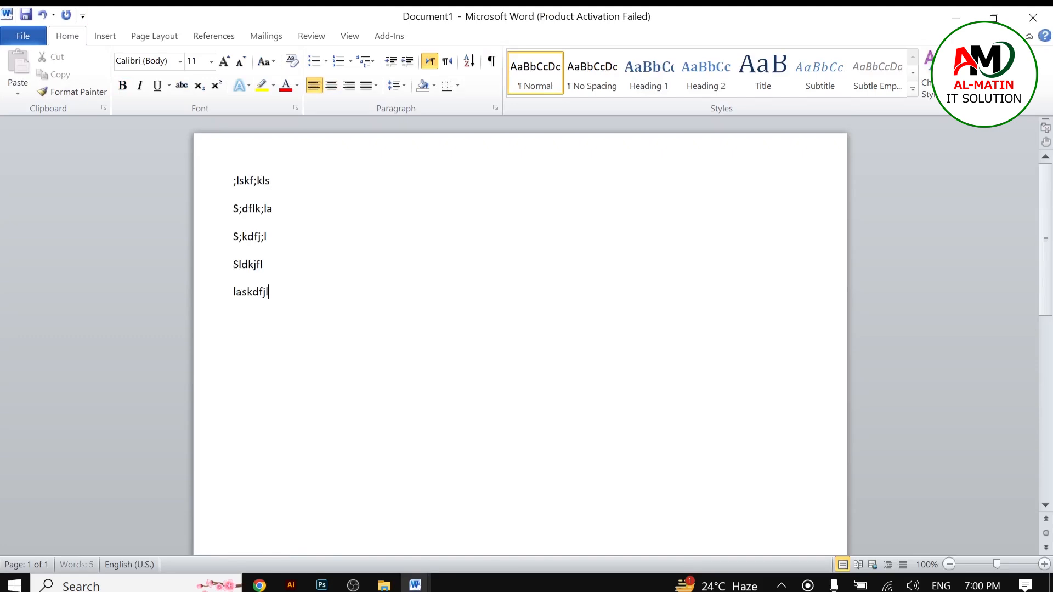
Step: Select the five typed lines and then deselect them
right_click(623, 360)
left_click(317, 311)
left_click_drag(318, 311, 240, 198)
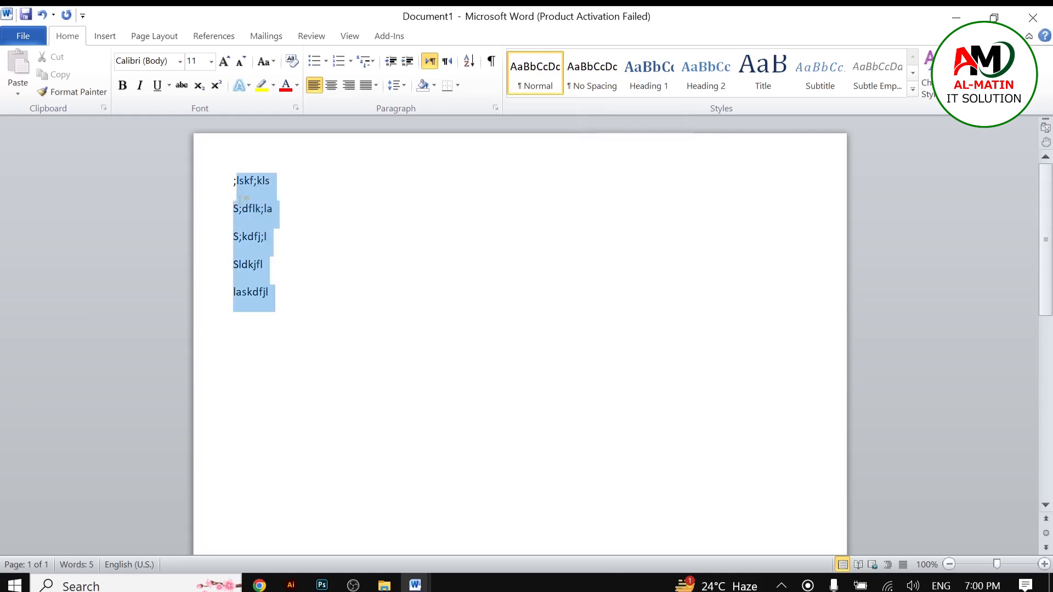
left_click(291, 331)
left_click_drag(291, 331, 222, 181)
left_click(291, 310)
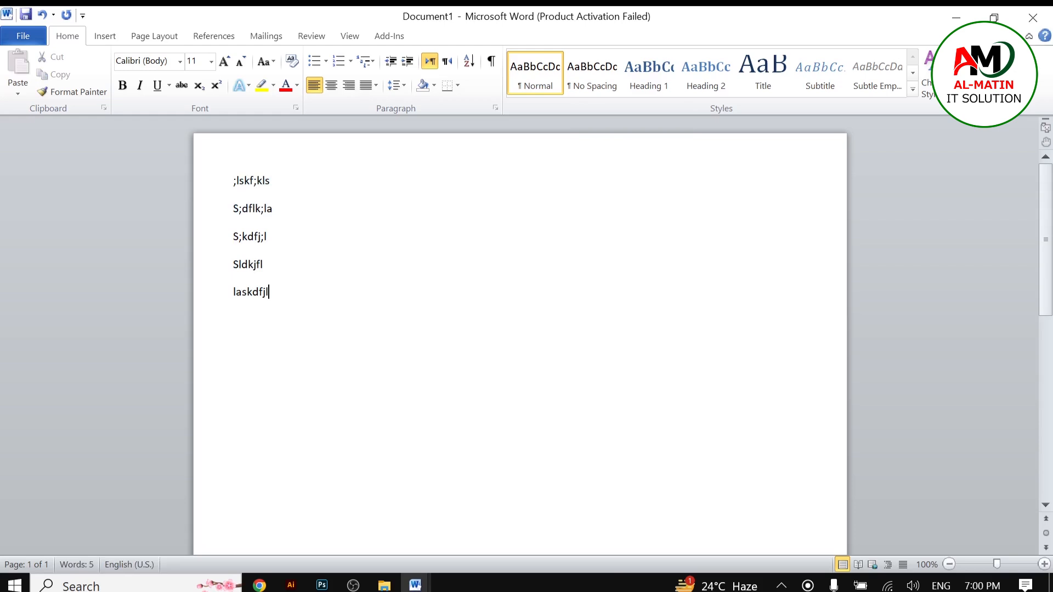
right_click(173, 280)
right_click(364, 255)
left_click(483, 258)
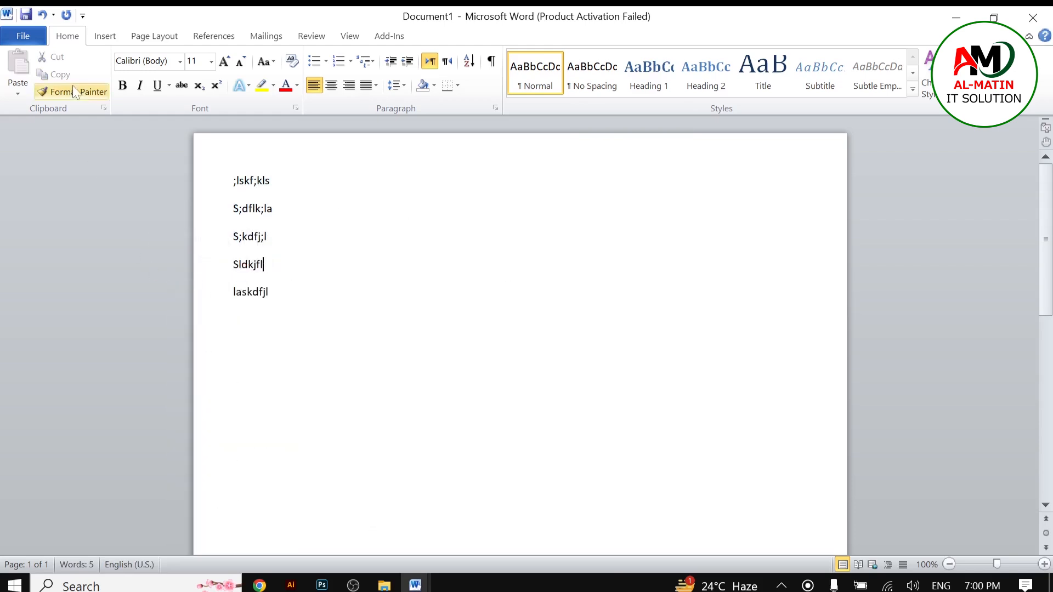
Step: Open Save for the new document and set the file name to Office
left_click(16, 37)
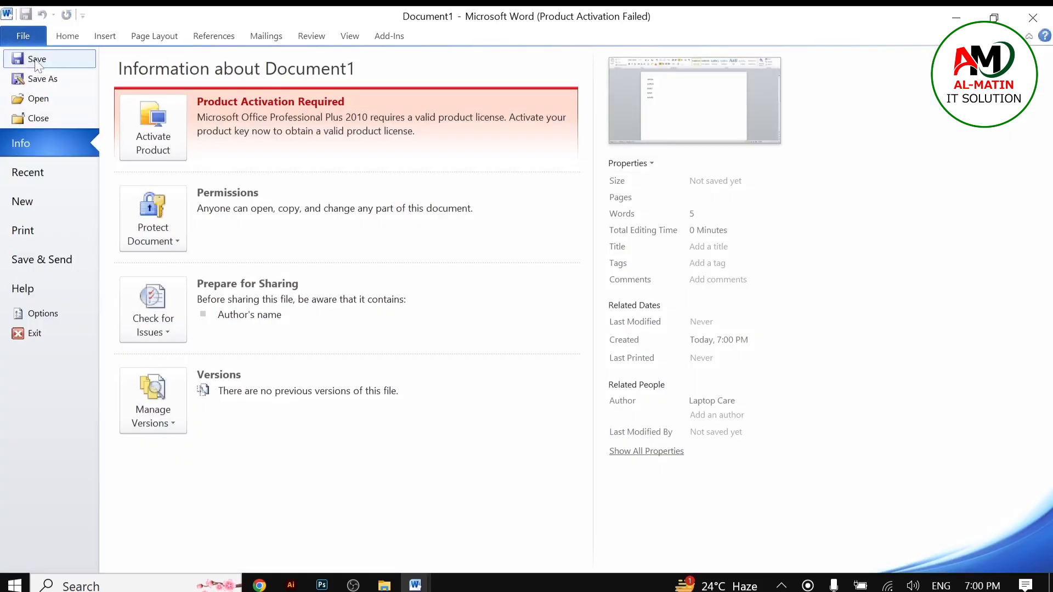
left_click(35, 59)
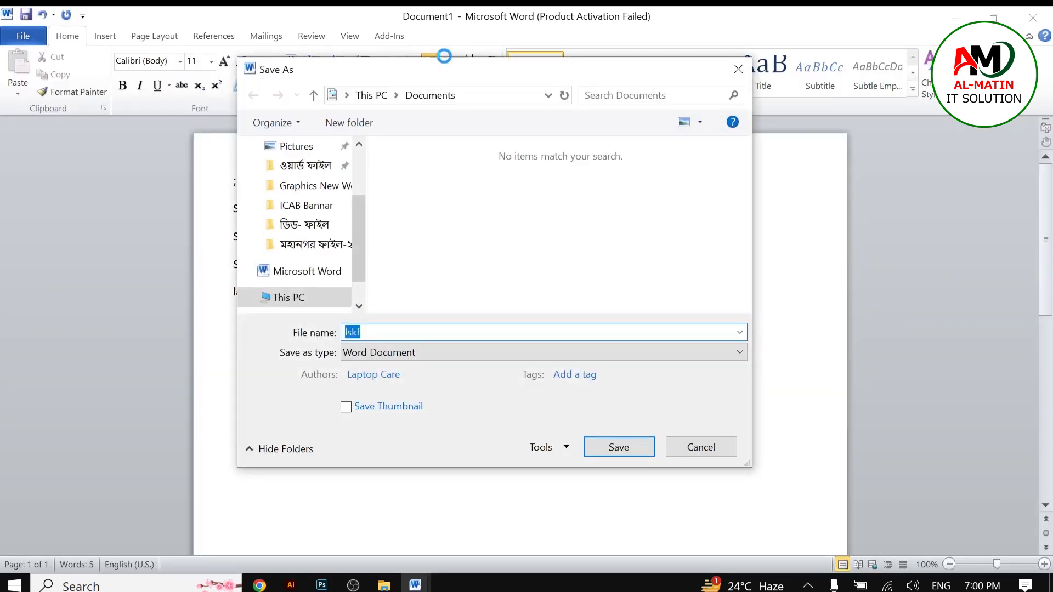
mouse_move(499, 74)
left_mouse_down()
mouse_move(535, 187)
mouse_move(594, 152)
mouse_move(517, 81)
left_mouse_up()
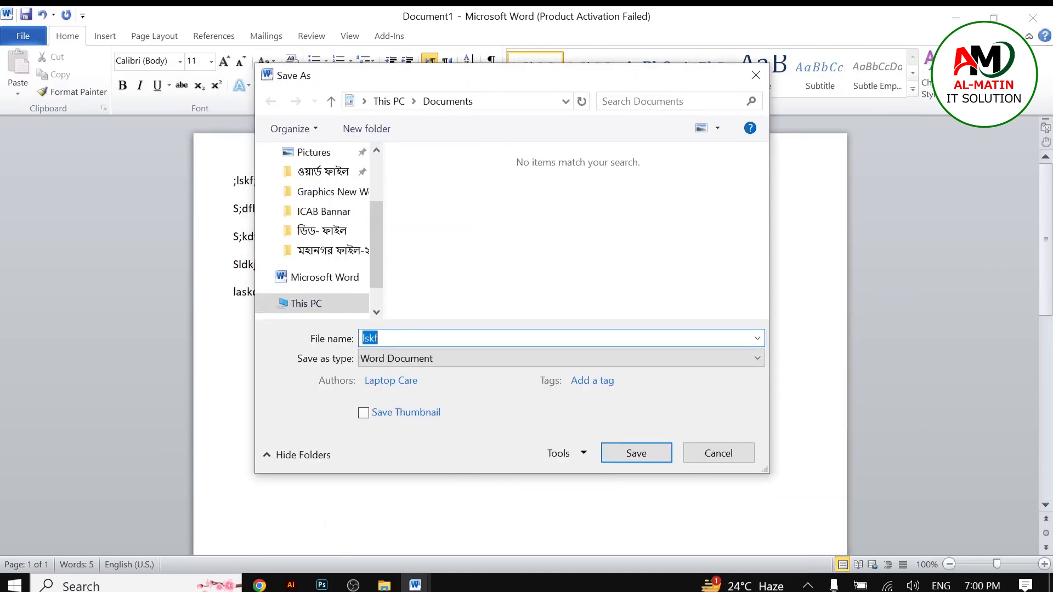
key("BackSpace")
left_click_drag(373, 266, 354, 197)
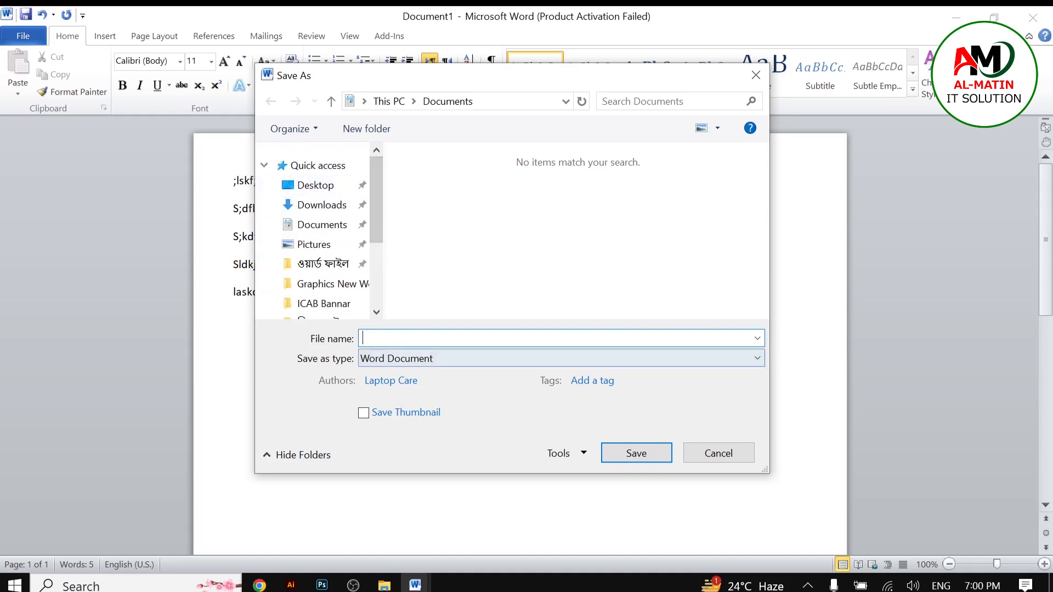
right_click(393, 339)
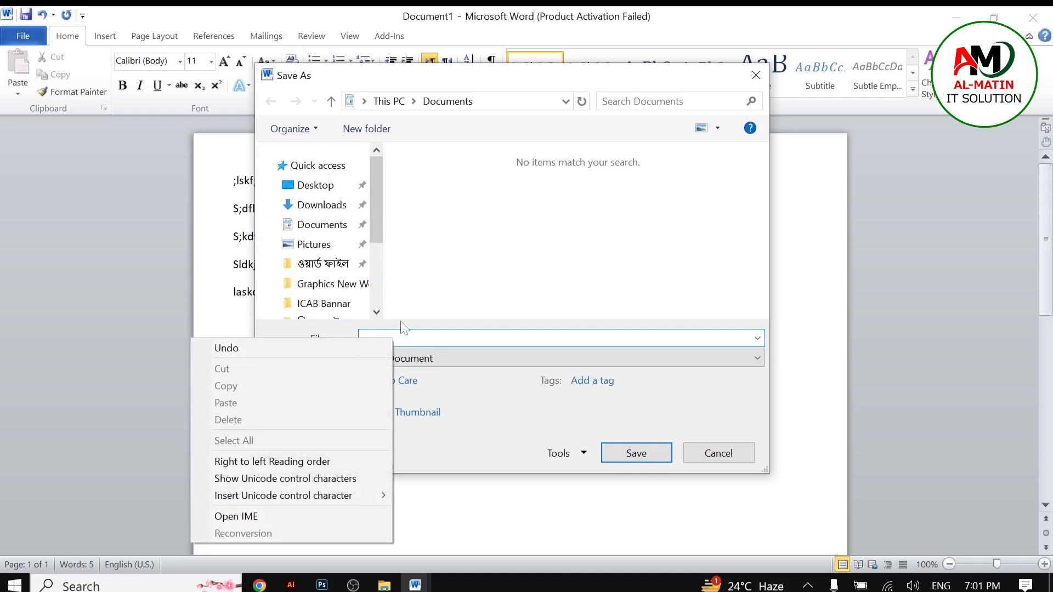
key("Escape")
right_click(401, 337)
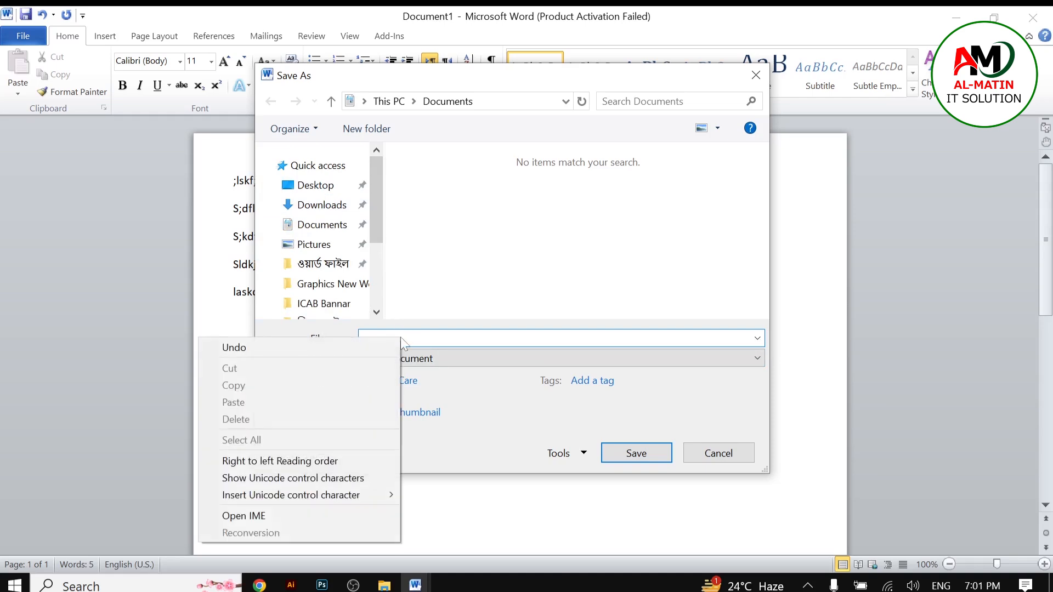
key("Escape")
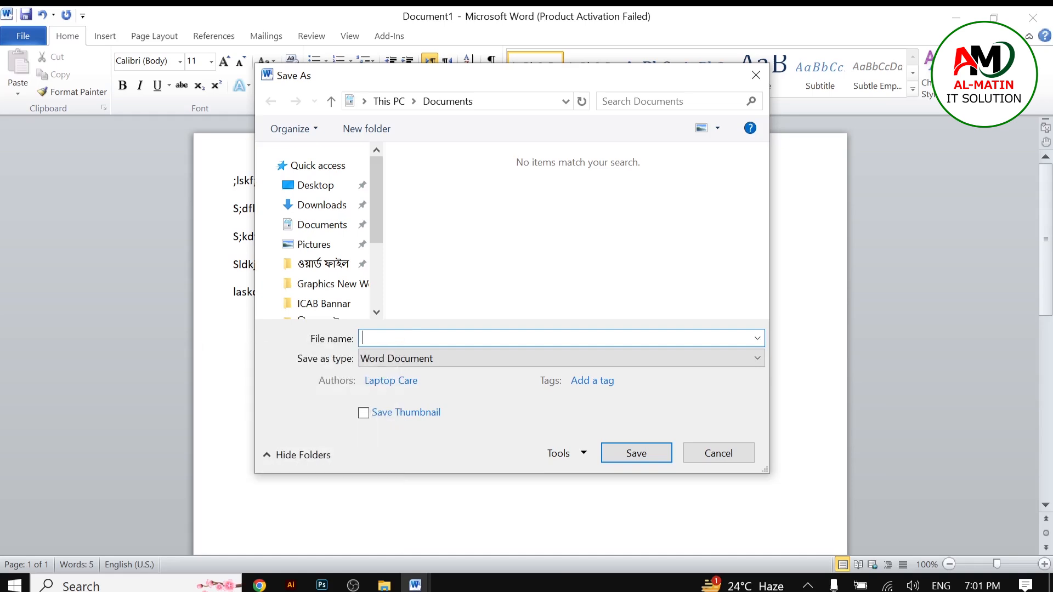
right_click(406, 336)
key("Escape")
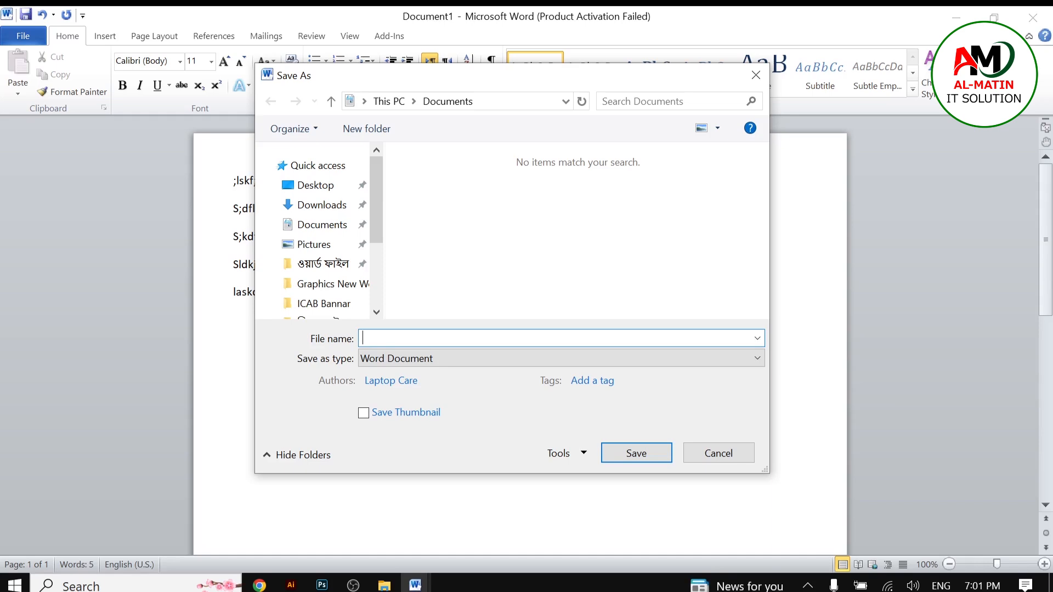
type("fice")
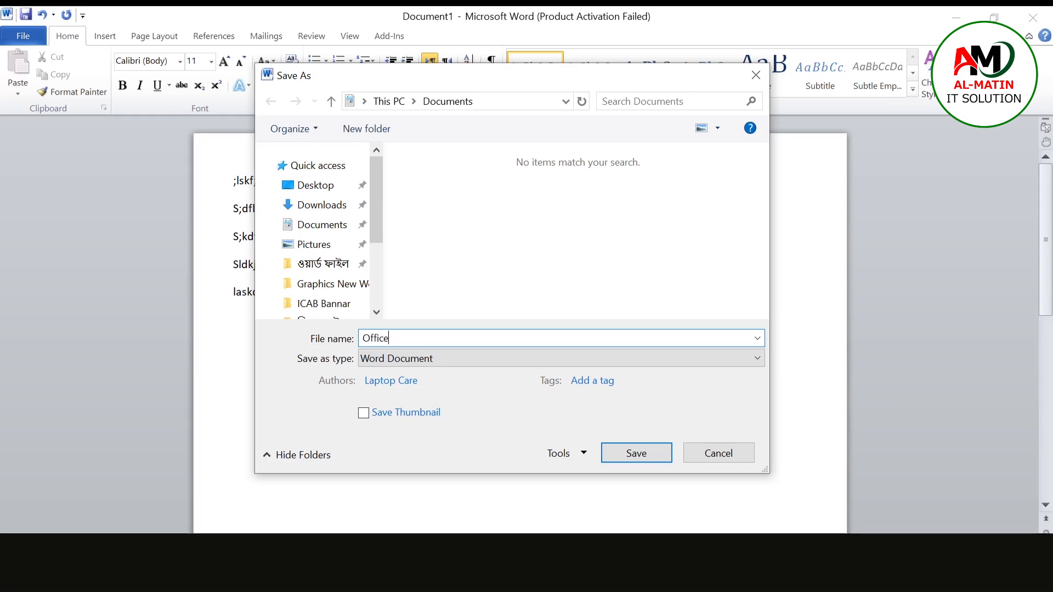
right_click(429, 338)
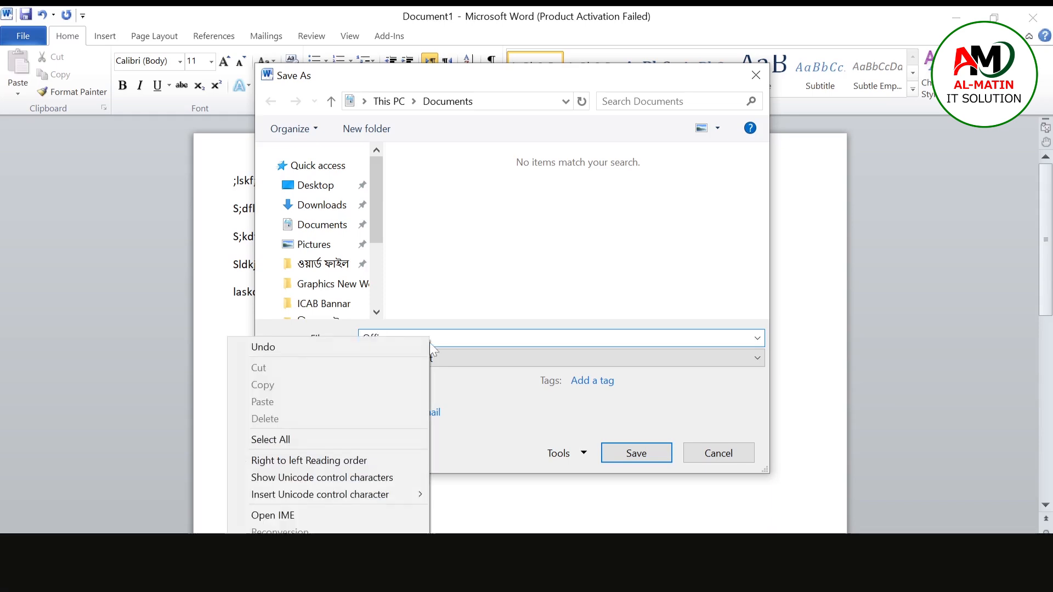
left_click(449, 337)
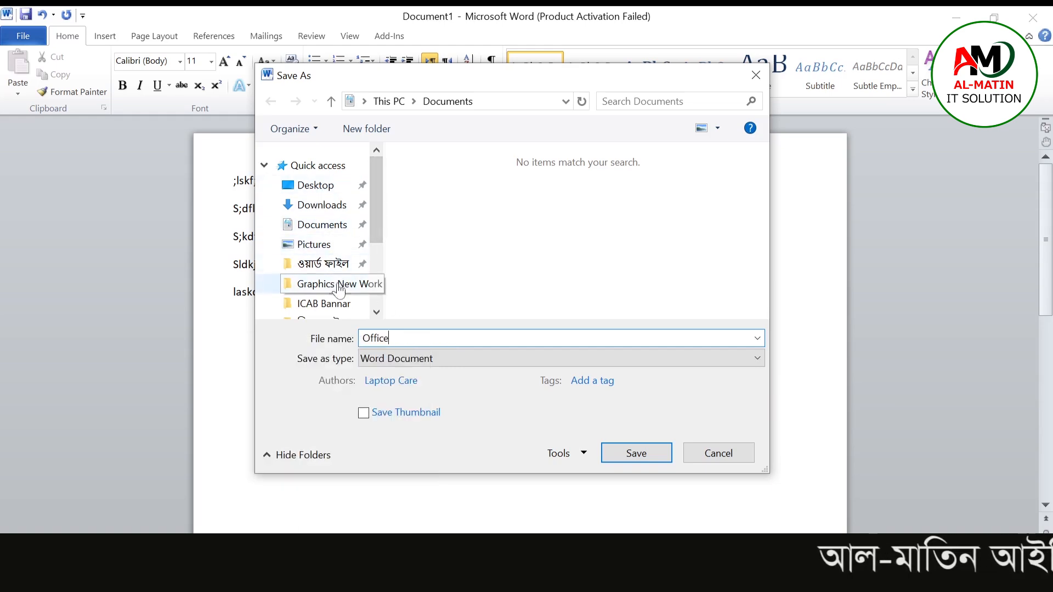
Step: Browse the Desktop, Downloads, Documents and This PC locations in the Save As dialog
scroll(378, 203, "down", 3)
scroll(379, 203, "up", 3)
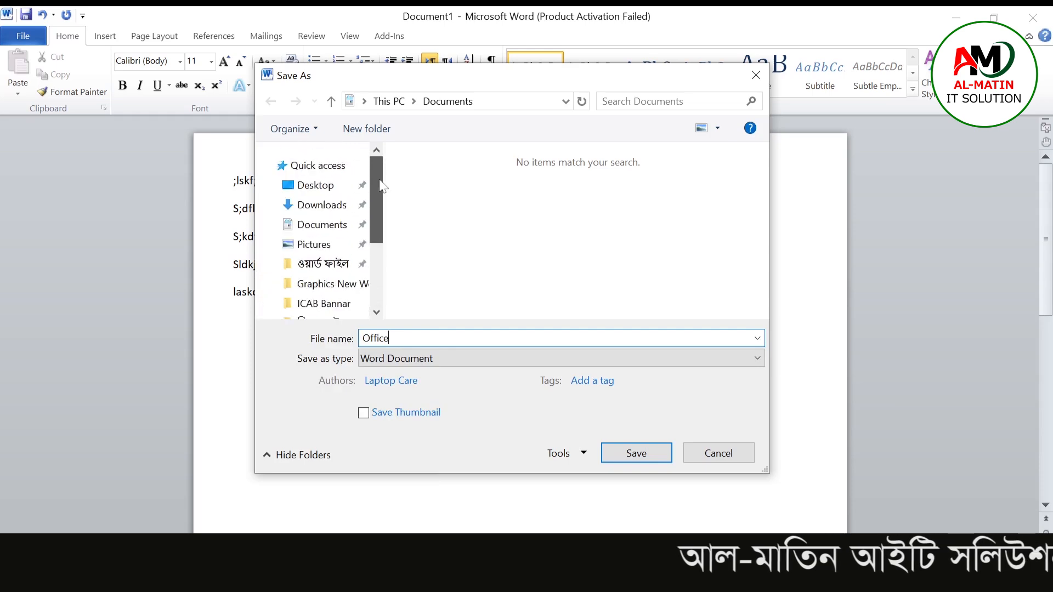
left_click(318, 186)
left_click(324, 206)
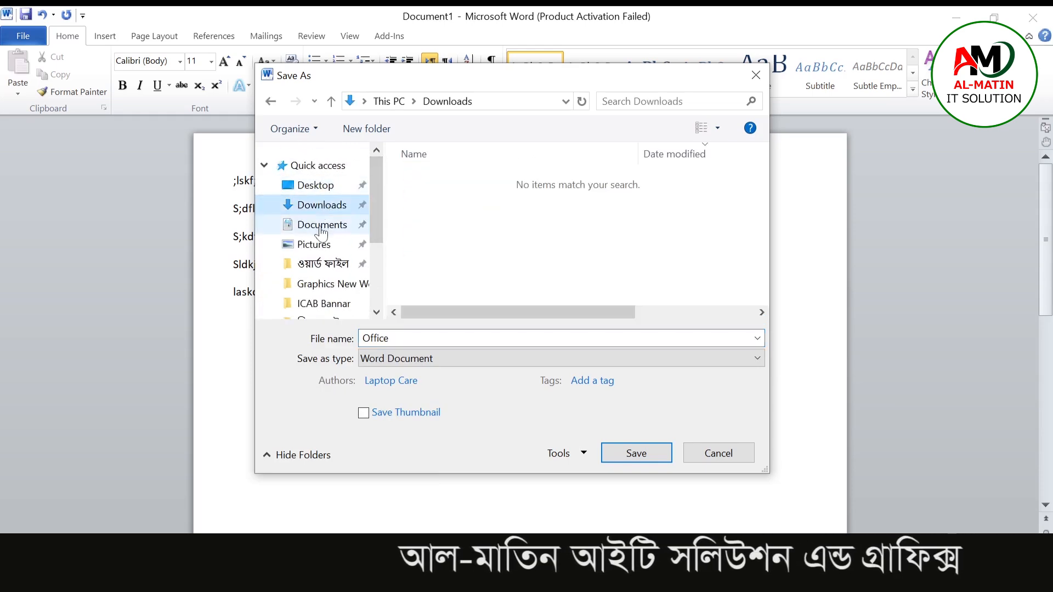
left_click(322, 225)
scroll(379, 196, "down", 5)
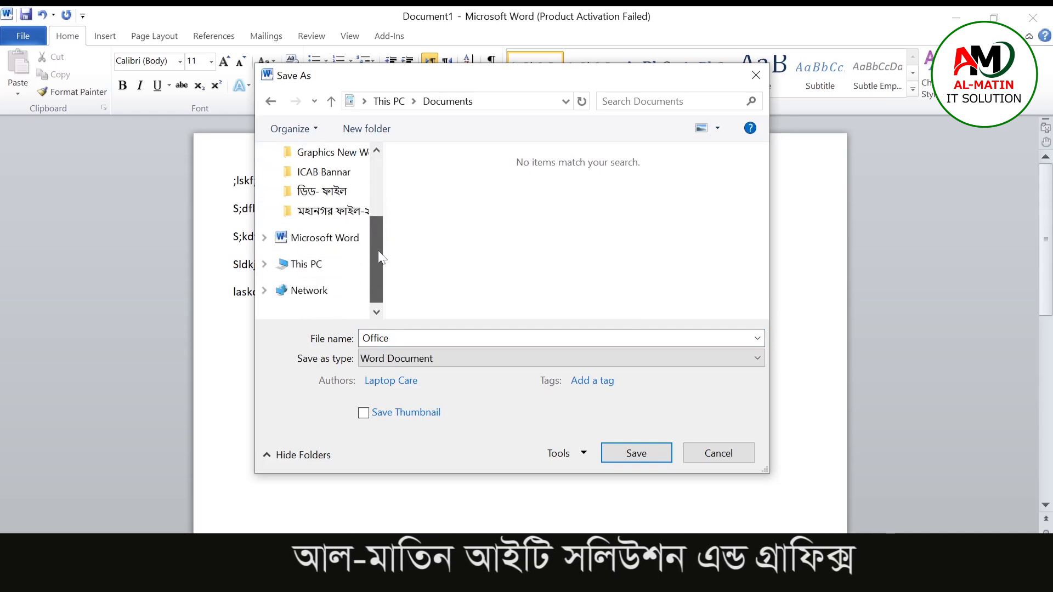
left_click(302, 266)
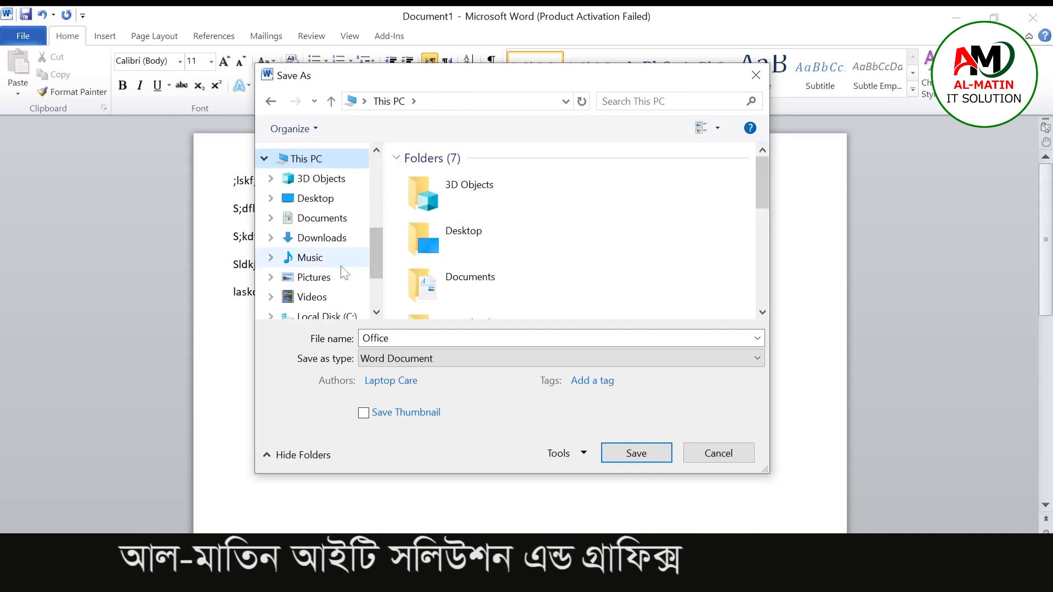
scroll(348, 258, "up", 4)
scroll(327, 208, "up", 2)
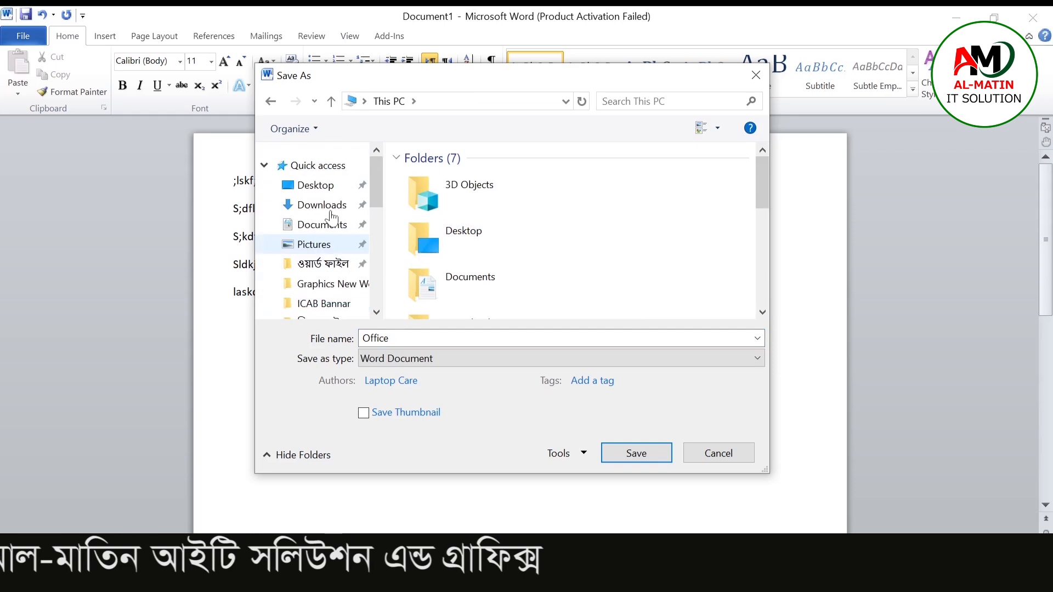
Step: Save the document as Office on the Desktop
left_click(326, 188)
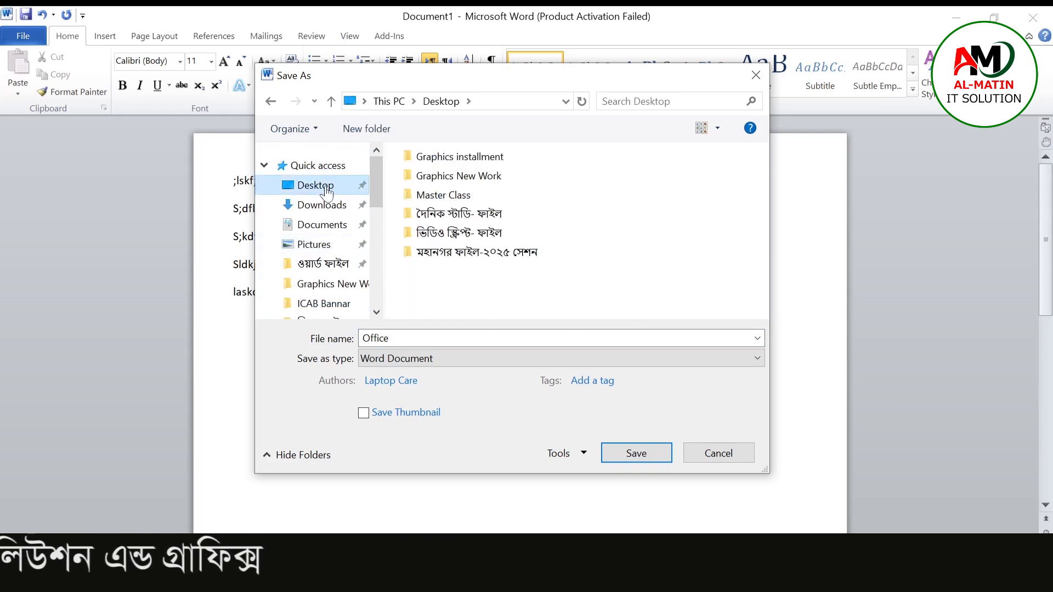
left_click_drag(324, 188, 320, 193)
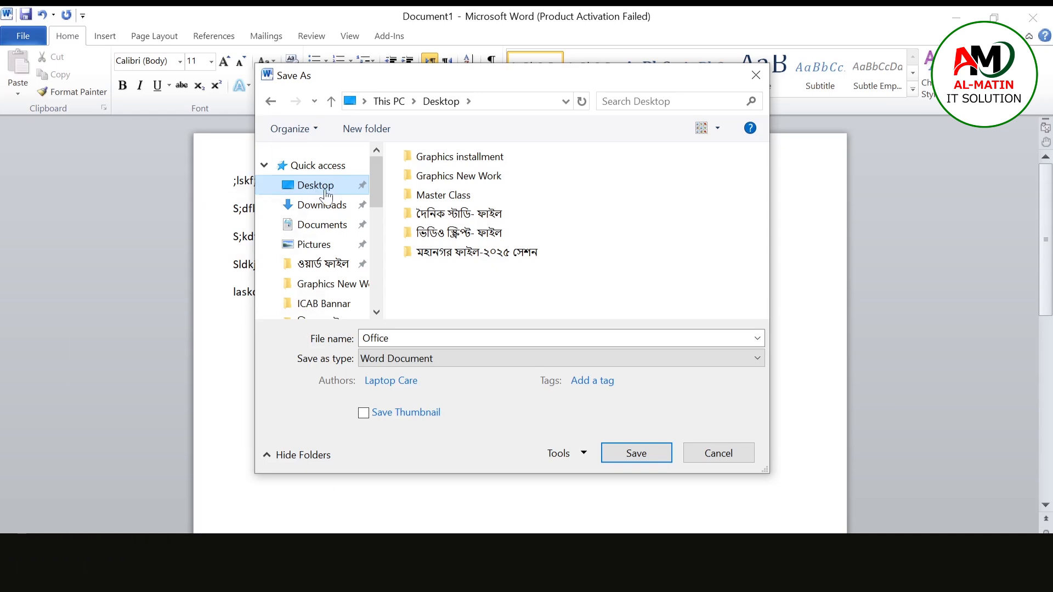
right_click(322, 188)
left_click(318, 188)
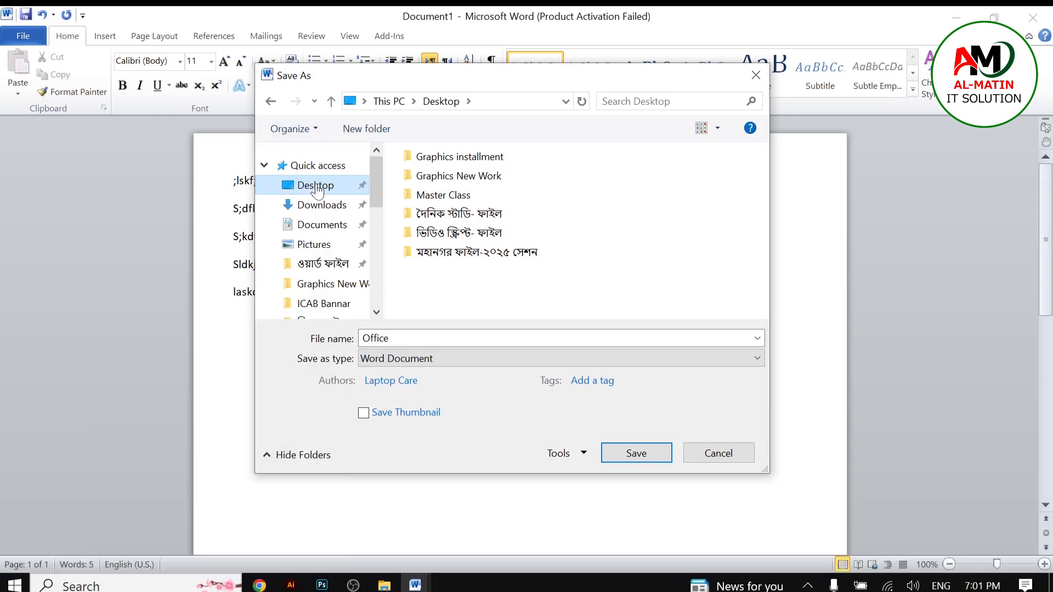
left_click_drag(318, 189, 524, 302)
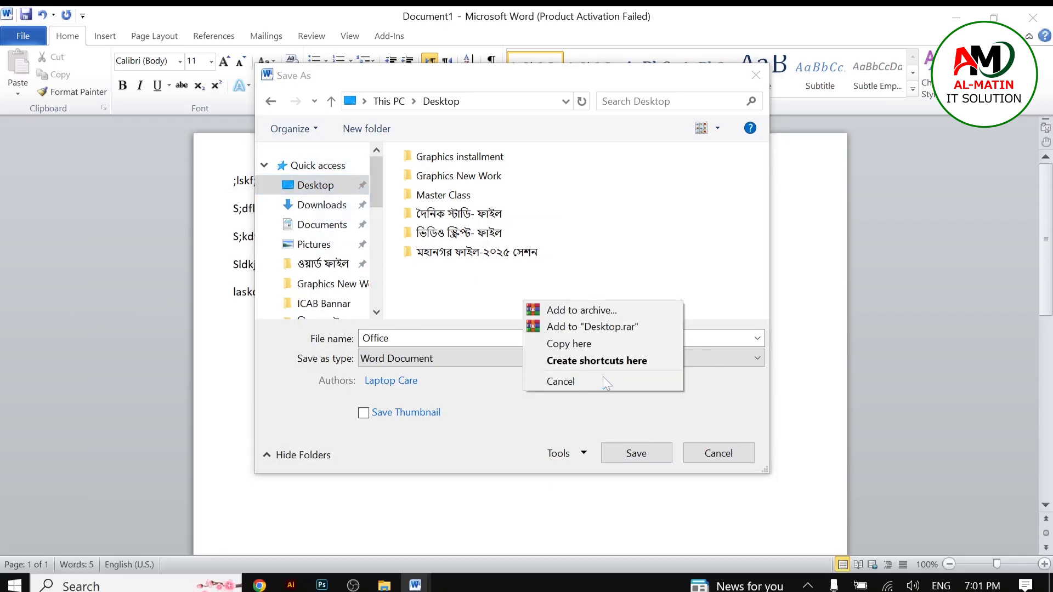
left_click(637, 454)
right_click(457, 353)
left_click(549, 311)
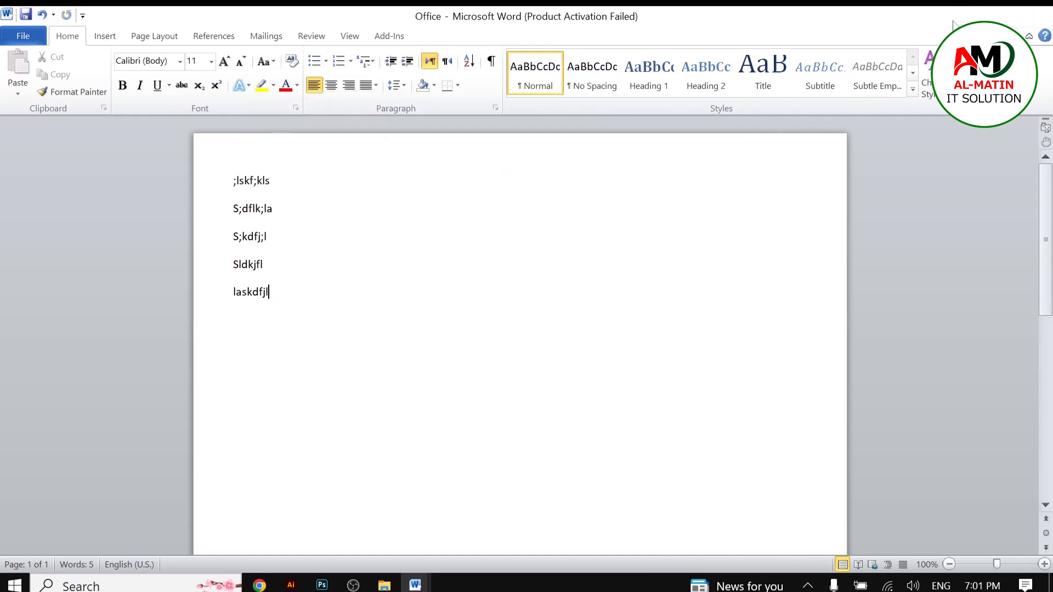
Step: Close the Word window and refresh the desktop
left_click(1033, 17)
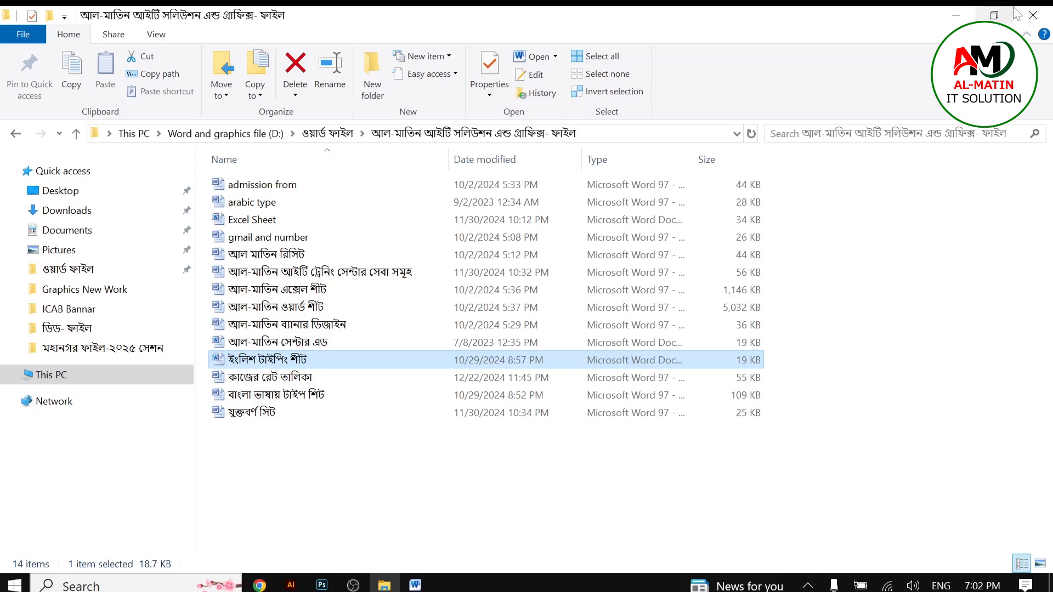
left_click(1033, 16)
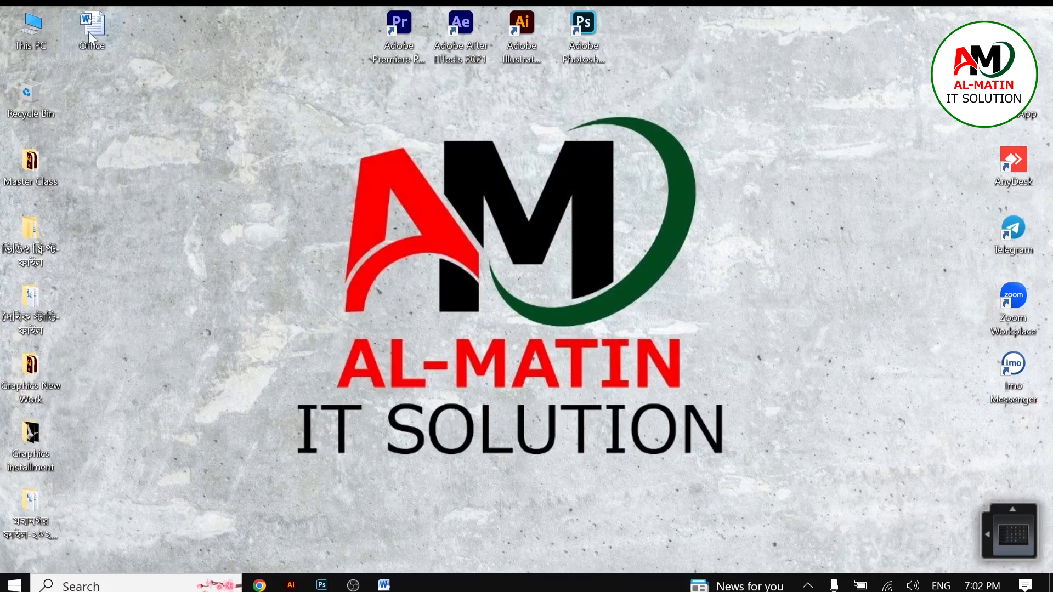
right_click(169, 139)
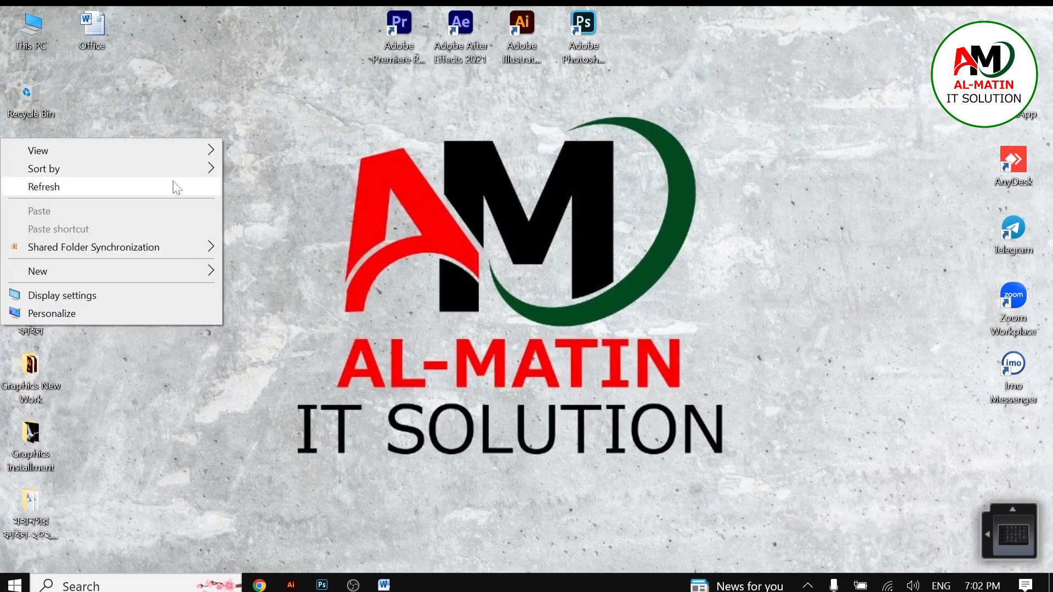
left_click(174, 186)
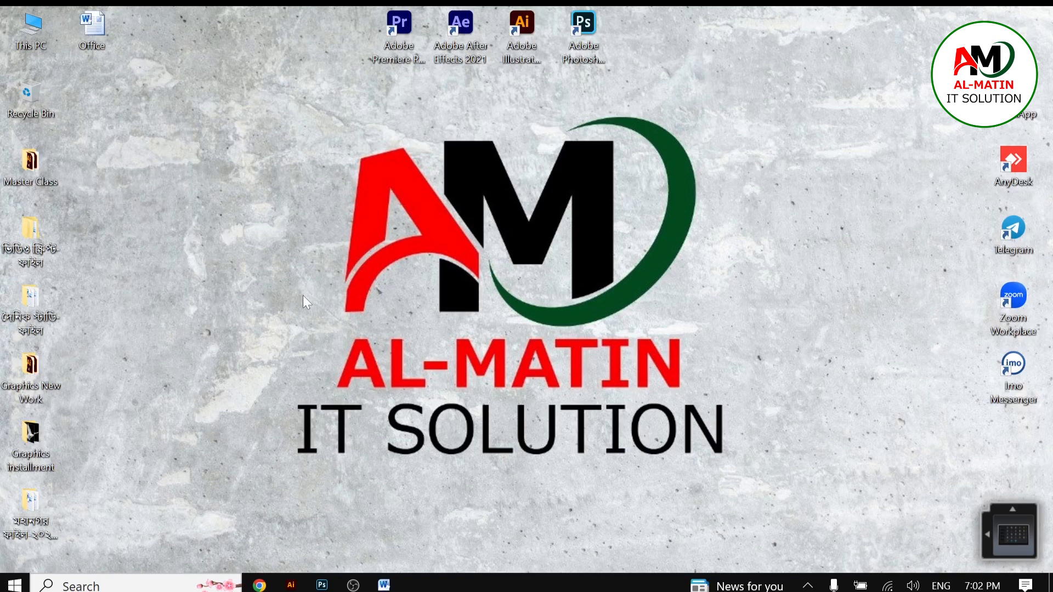
right_click(47, 259)
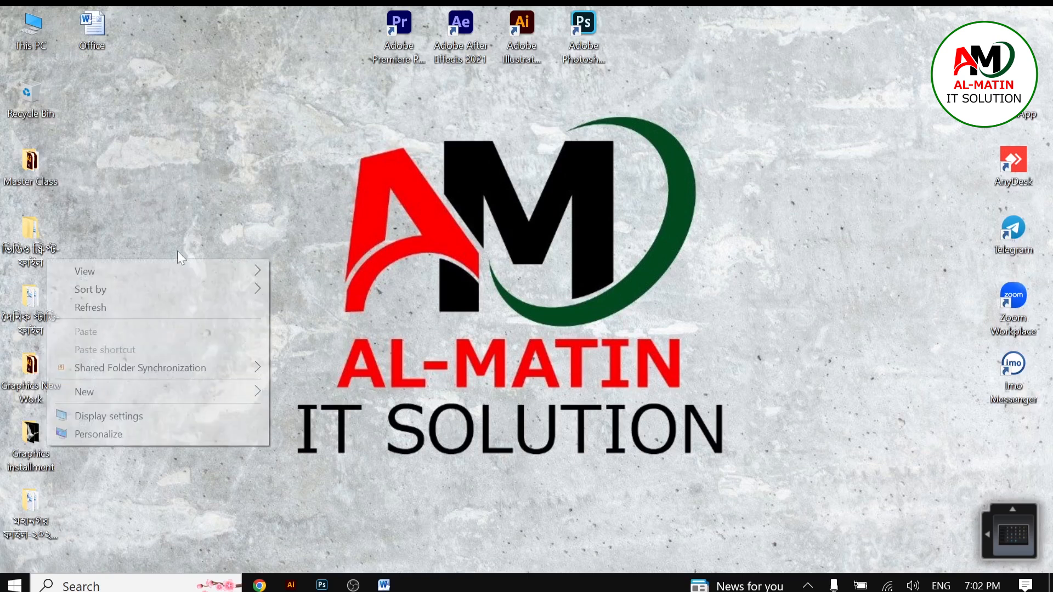
left_click(153, 113)
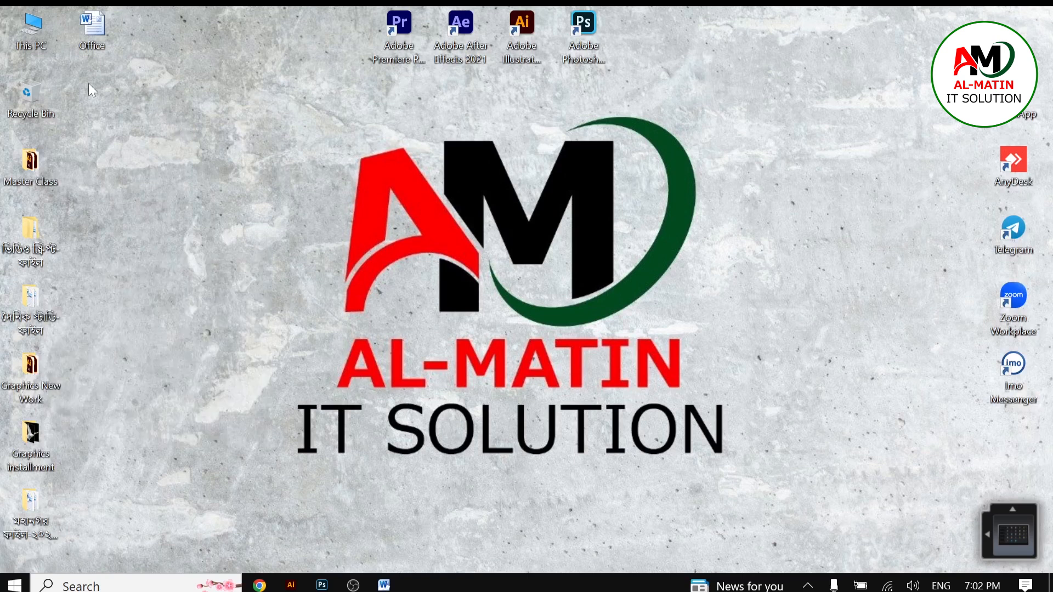
Step: Reopen the Office document from the desktop and start a new line after the last paragraph
double_click(94, 34)
right_click(338, 202)
key("Escape")
right_click(364, 302)
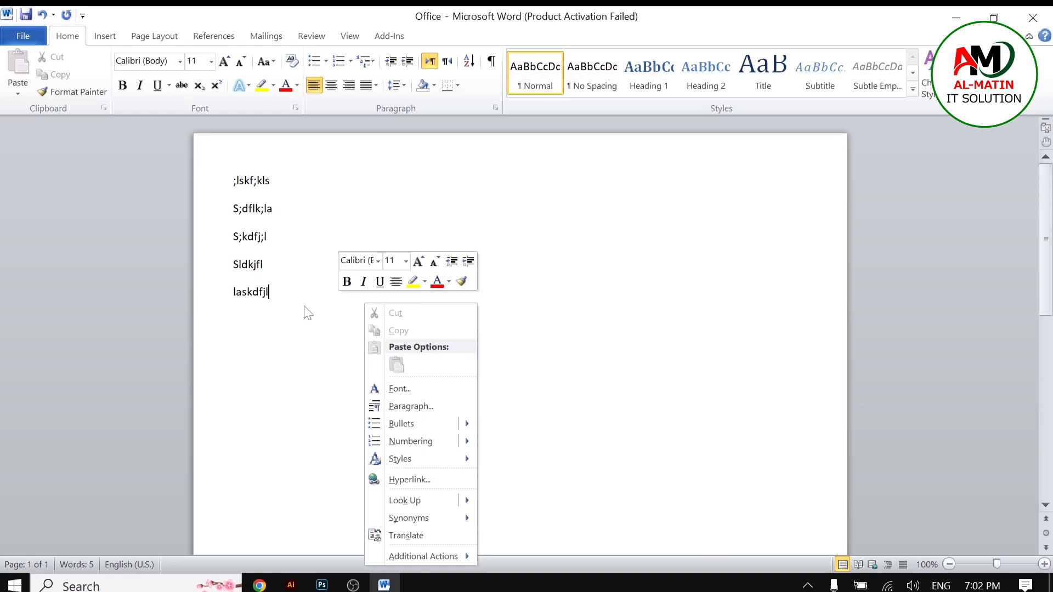
key("Escape")
key("Return")
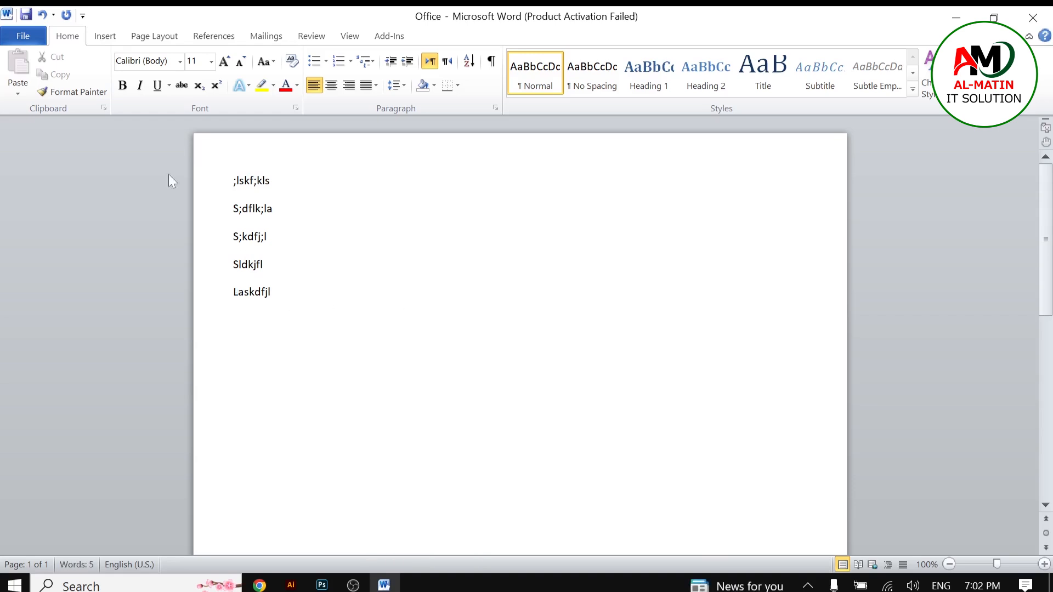
Step: Save the Office document and return to the page
left_click(23, 35)
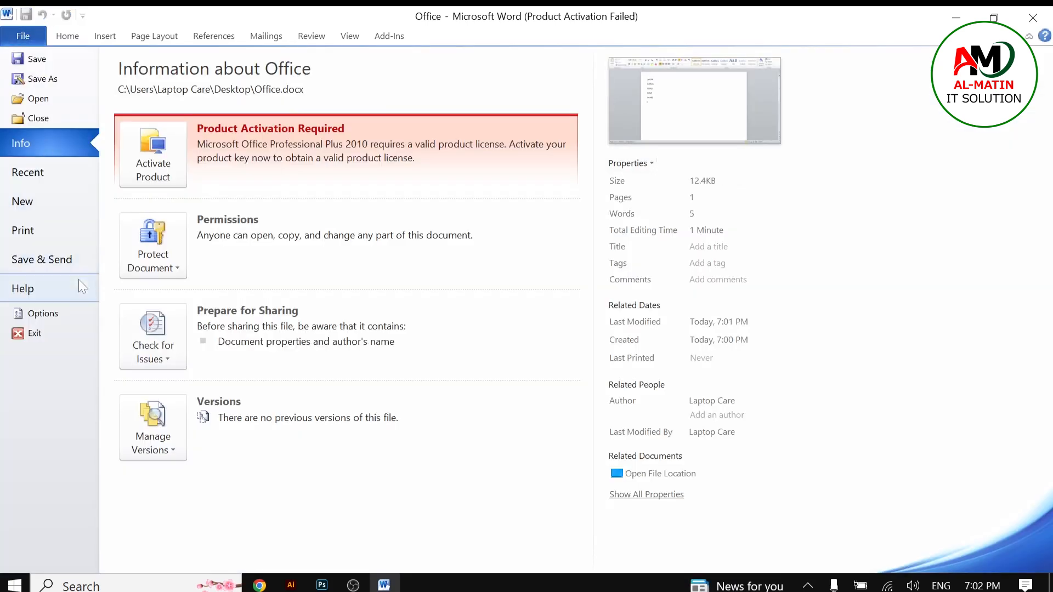
left_click(37, 59)
left_click(387, 258)
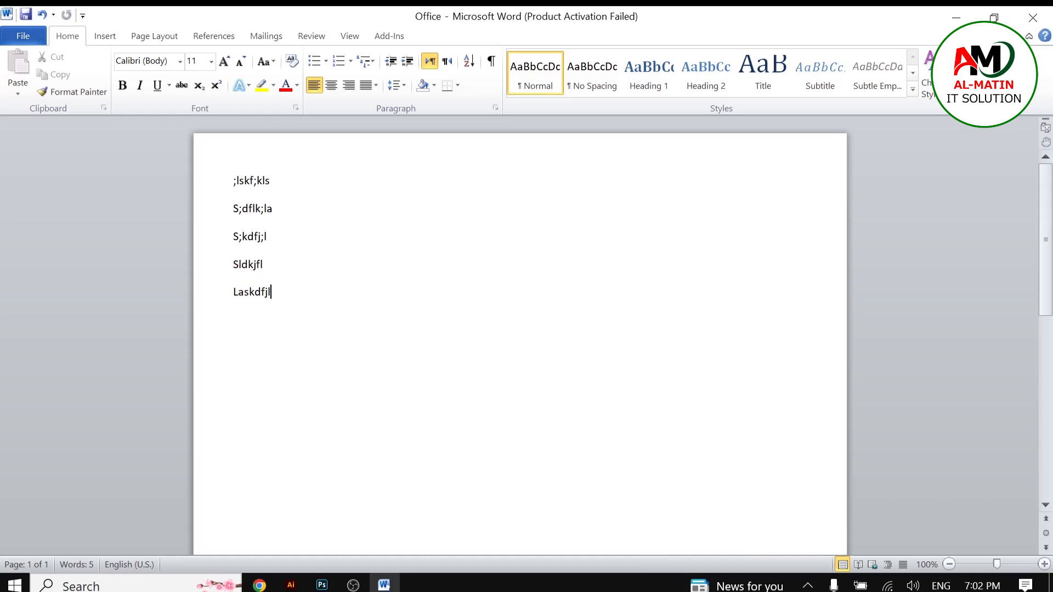
key("Return")
type(";lka;sljkf")
key("Return")
type("S;lkdf;jl")
key("Return")
type("Faklsdlf987683459076")
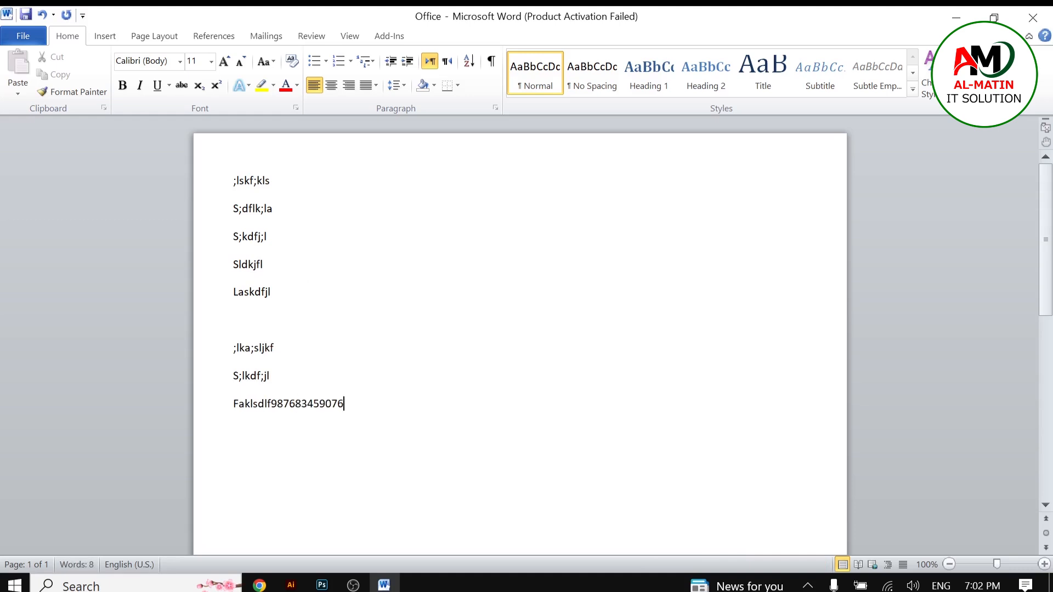
key("Return")
type("dhfgh")
Step: Open Save As for the document and set the file name to MMM
left_click(27, 40)
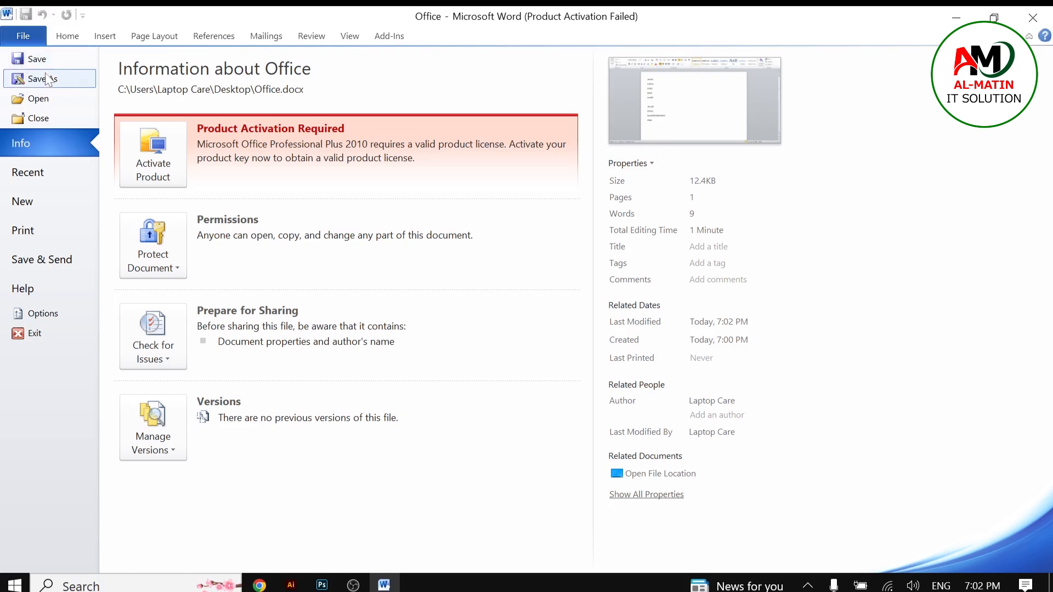
left_click(43, 79)
left_click_drag(513, 78, 440, 75)
left_click(372, 336)
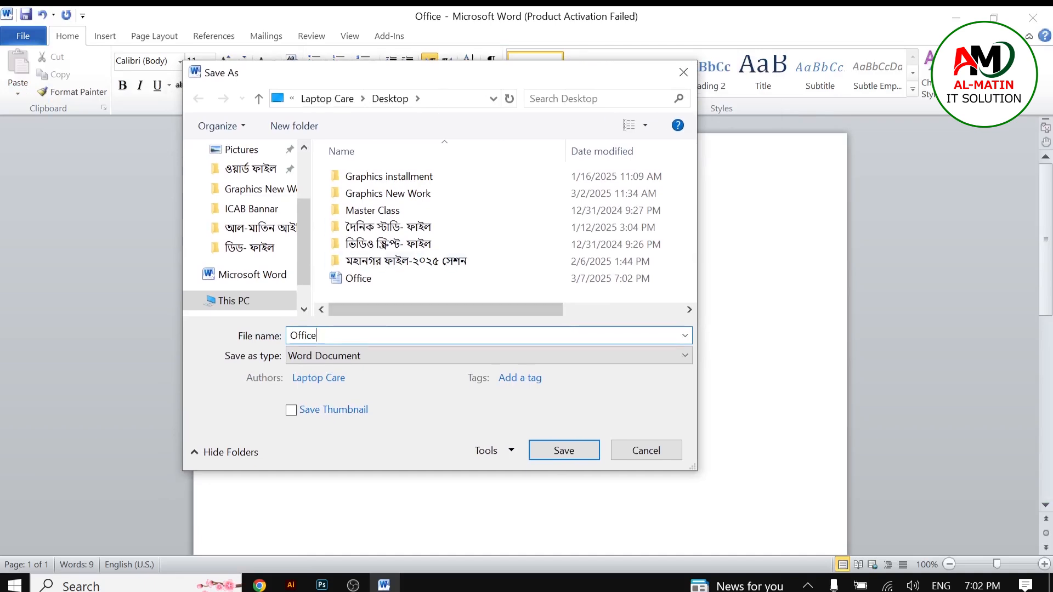
key("BackSpace")
key("BackSpace")
key("BackSpace")
key("BackSpace")
key("BackSpace")
key("BackSpace")
type("MMM")
Step: Save the document as MMM in the Desktop location
right_click(349, 334)
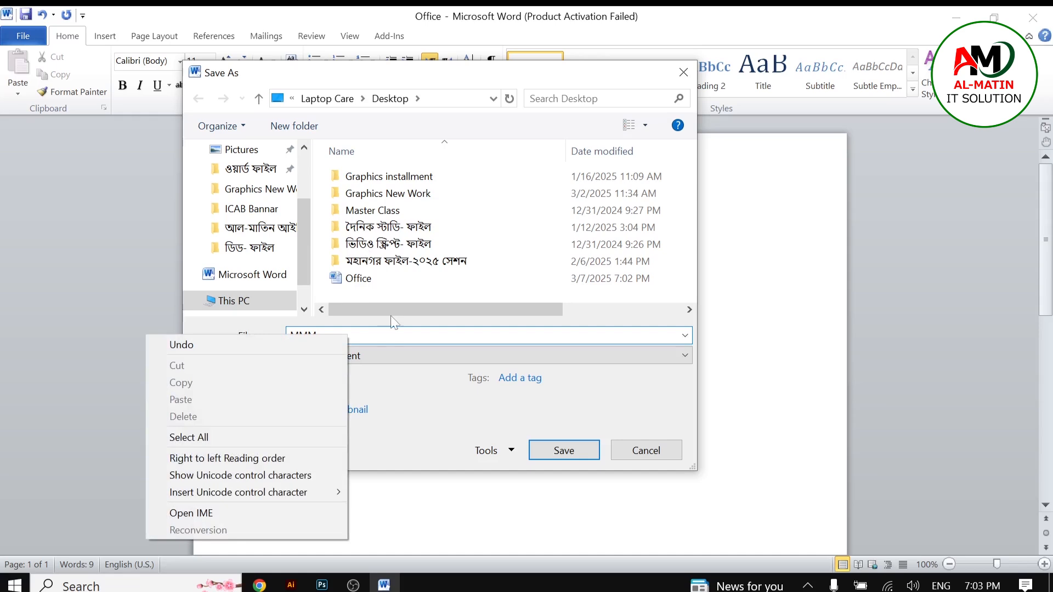
left_click(297, 228)
scroll(247, 220, "up", 2)
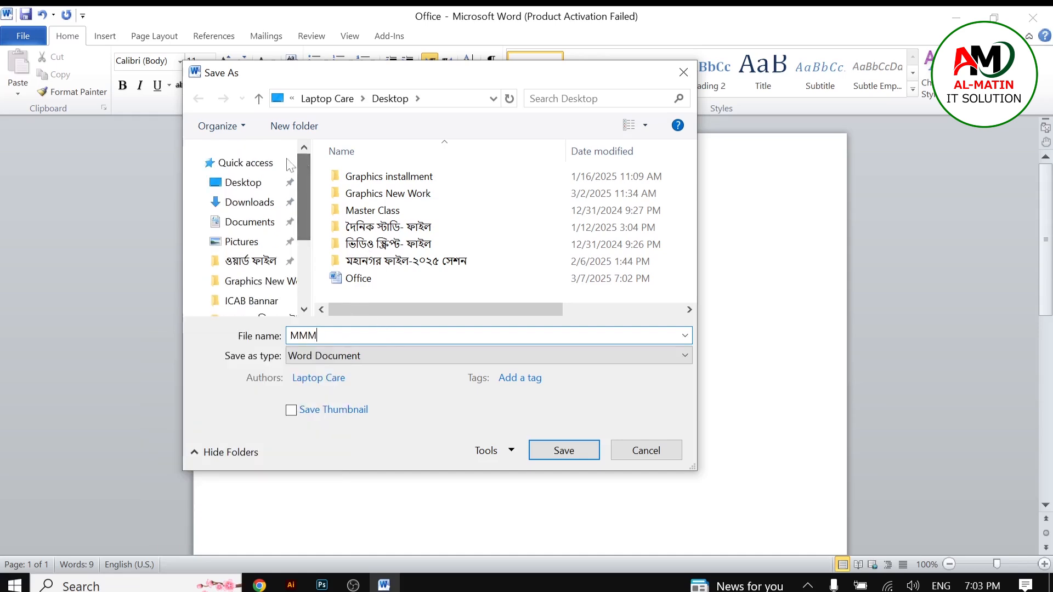
left_click(245, 185)
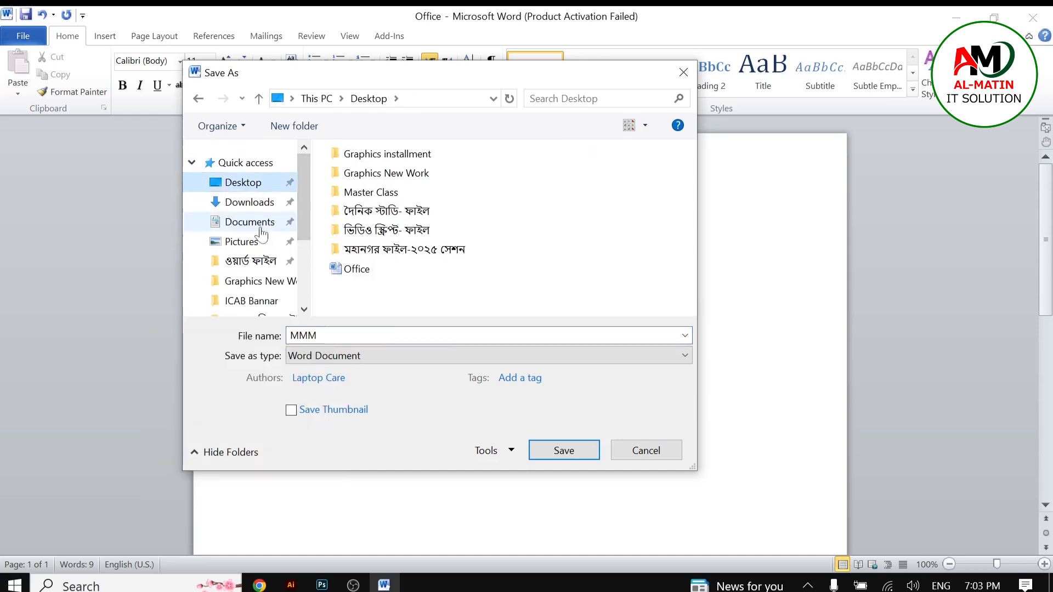
left_click(559, 452)
Step: Minimize Word to check the desktop files, then restore the Word window
left_click(956, 17)
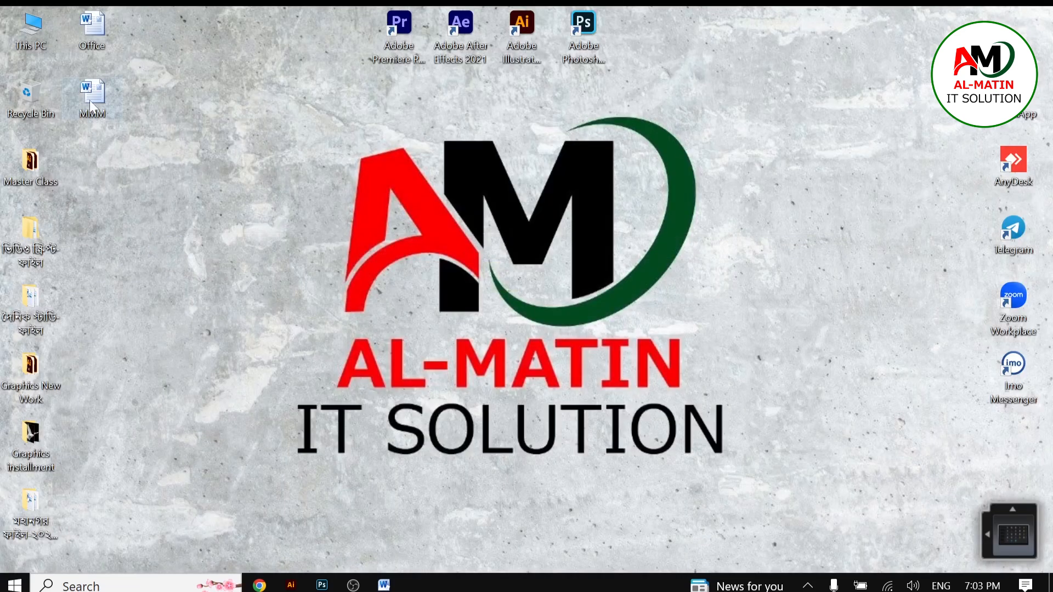
right_click(129, 209)
left_click(116, 259)
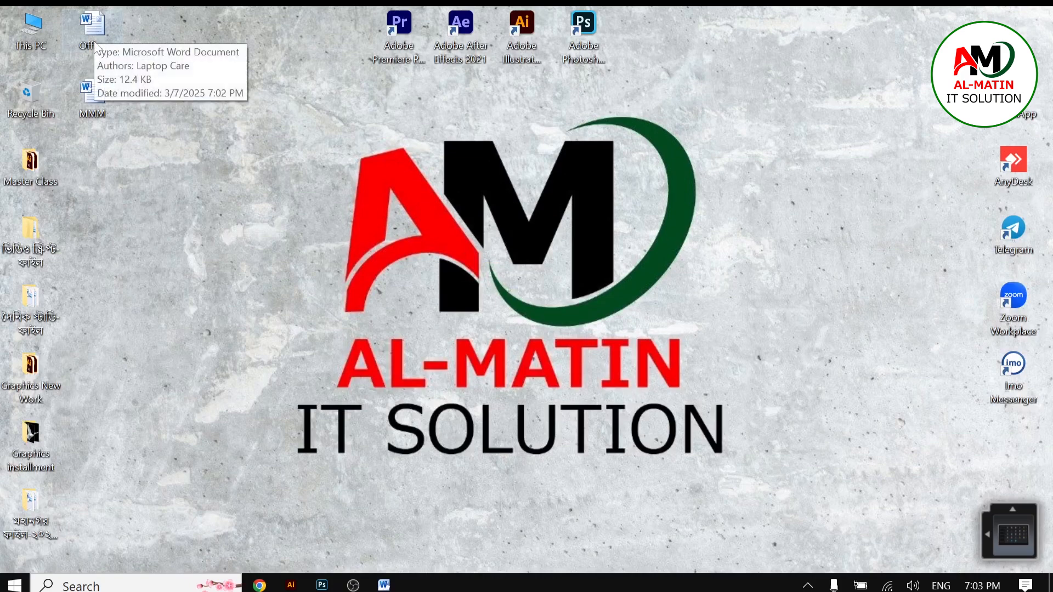
left_click(394, 587)
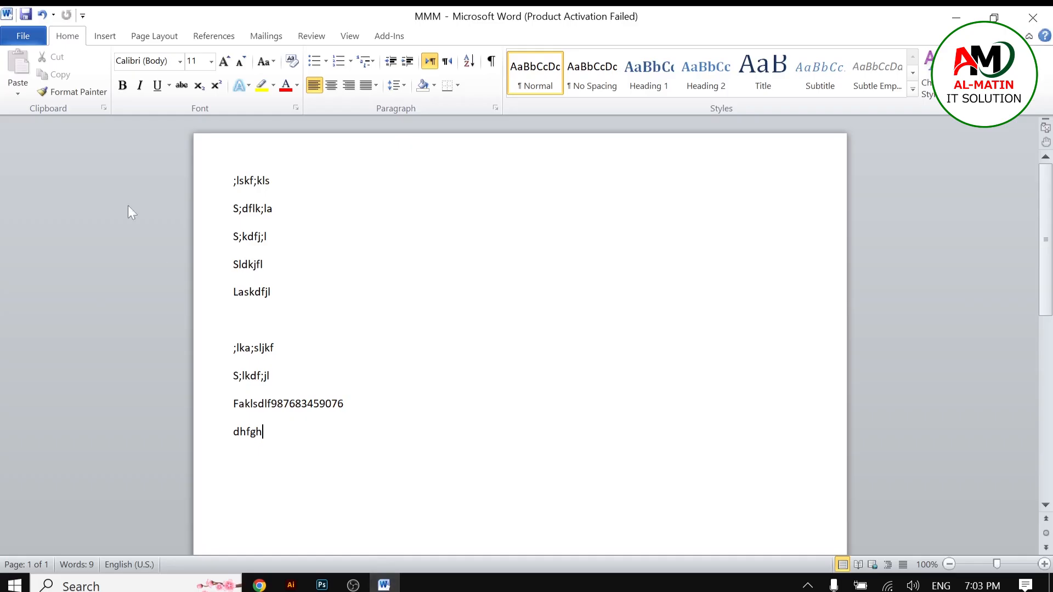
Step: Open the Open dialog and select the files listed on the Desktop
left_click(22, 39)
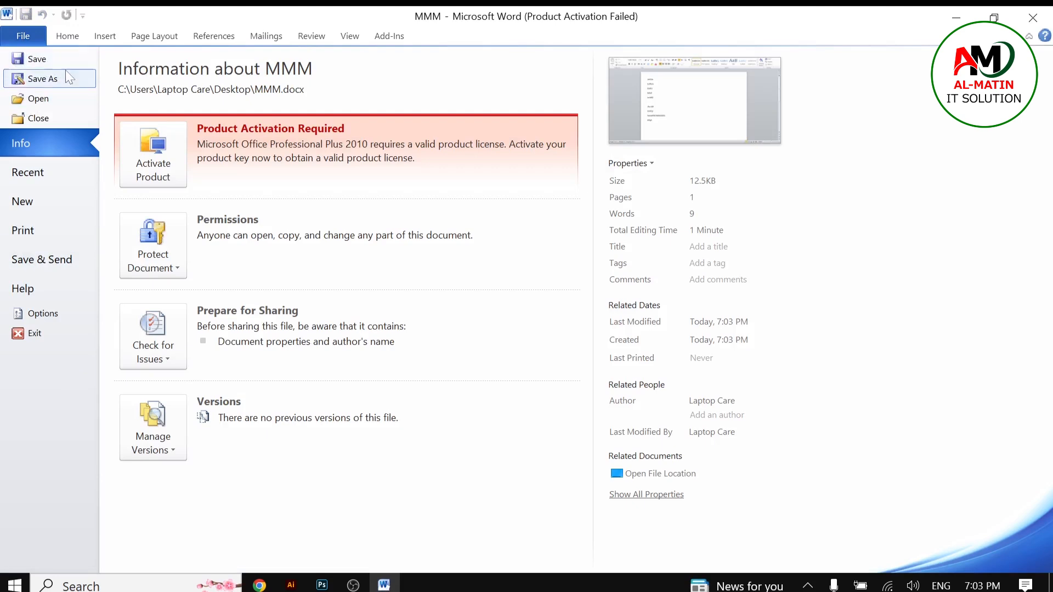
left_click(46, 101)
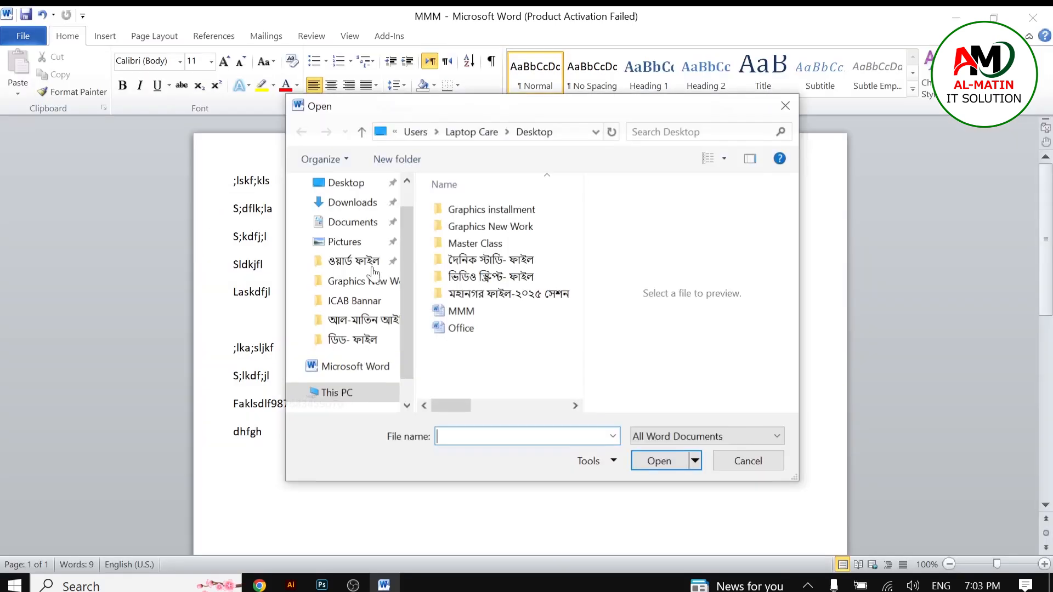
left_click_drag(603, 110, 575, 86)
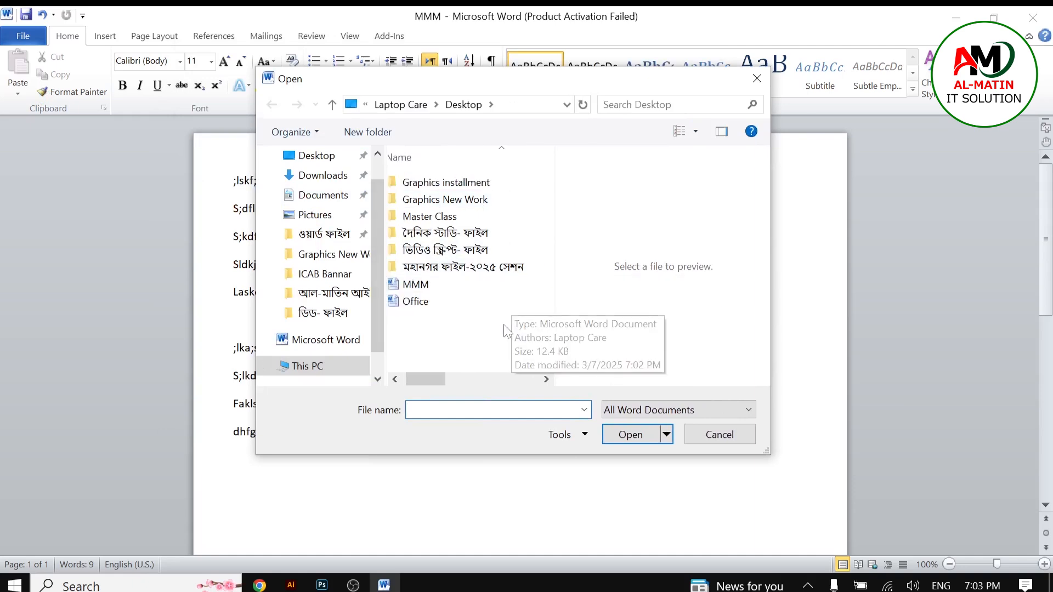
mouse_move(455, 328)
left_mouse_down()
mouse_move(511, 275)
mouse_move(496, 305)
mouse_move(453, 336)
left_mouse_up()
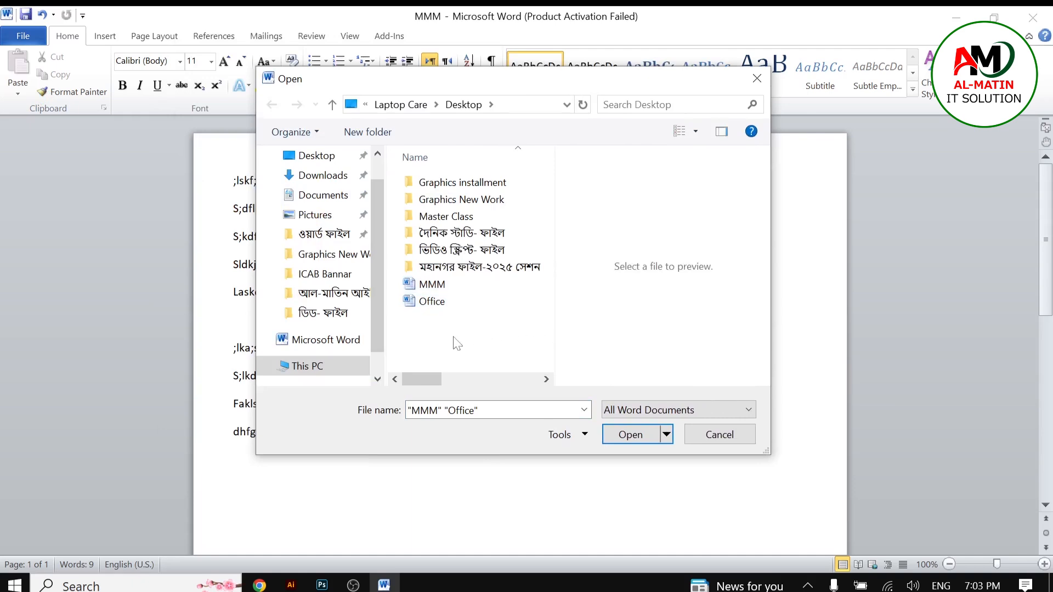
right_click(448, 331)
left_click(470, 316)
left_click(435, 303)
right_click(434, 303)
left_click_drag(433, 310, 643, 437)
scroll(501, 357, "left", 3)
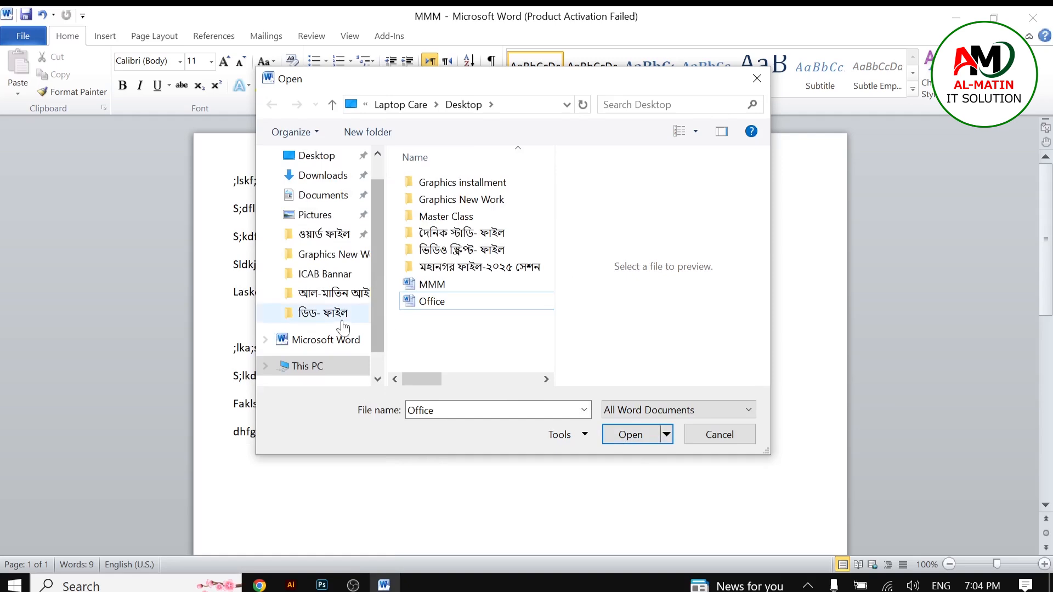
Step: Browse This PC to the Word and graphics file drive and select Excel Sheet in its subfolder
scroll(375, 264, "down", 1)
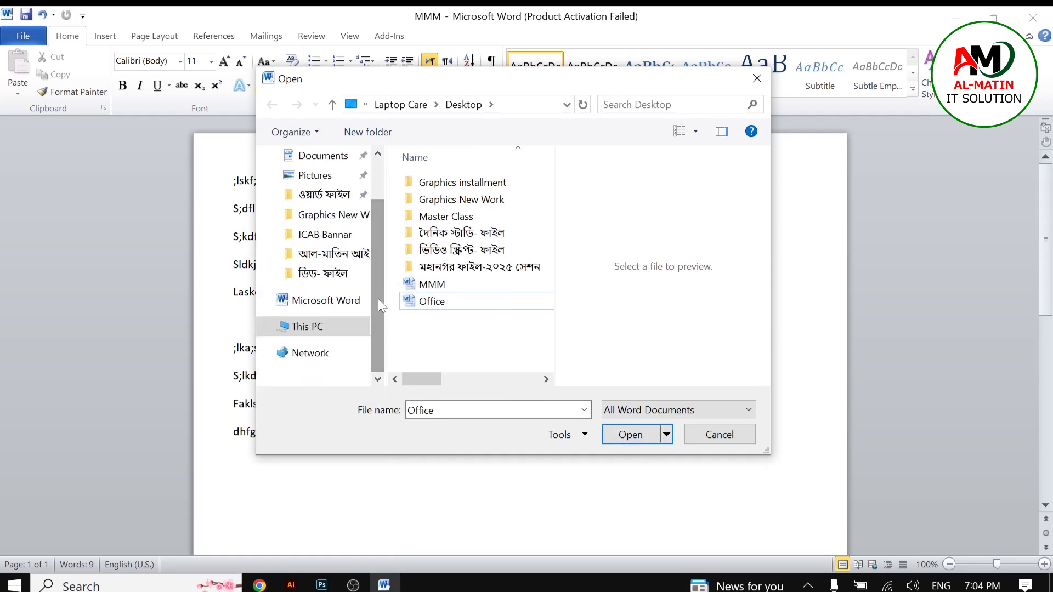
left_click(314, 327)
scroll(494, 247, "down", 5)
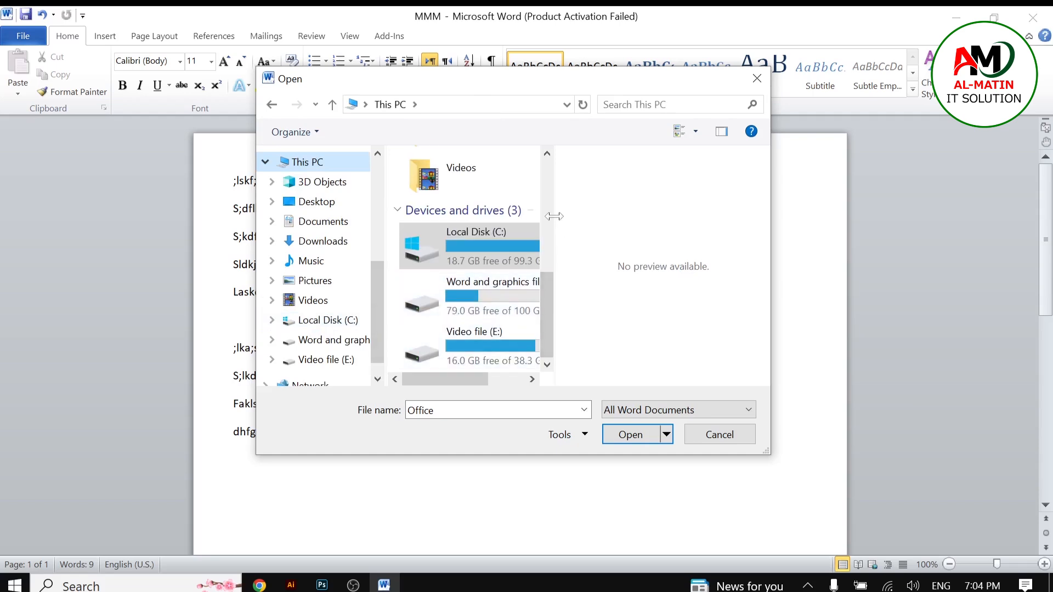
left_click_drag(554, 216, 707, 229)
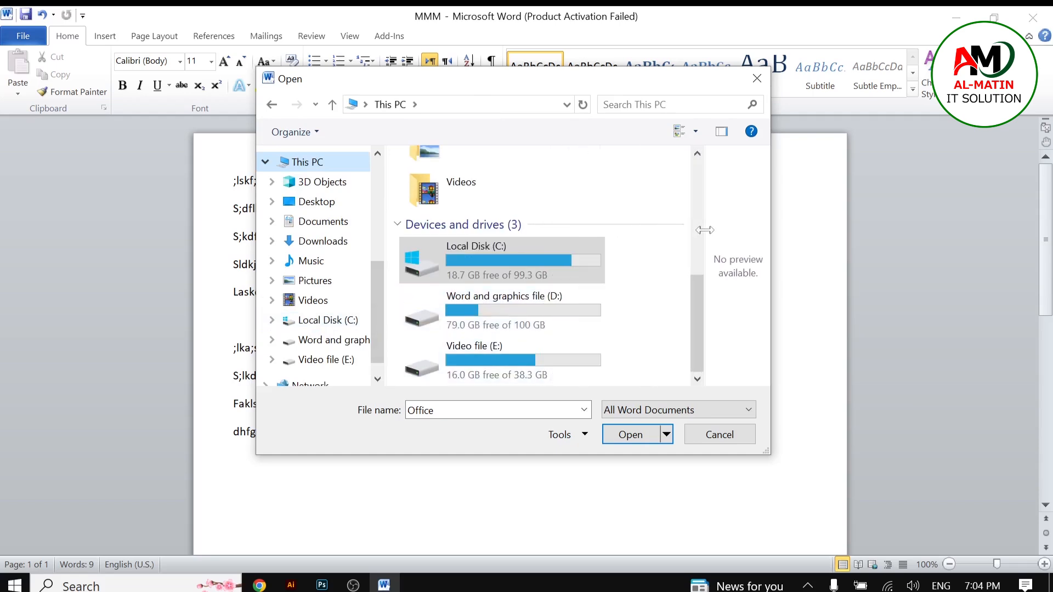
double_click(498, 315)
double_click(445, 187)
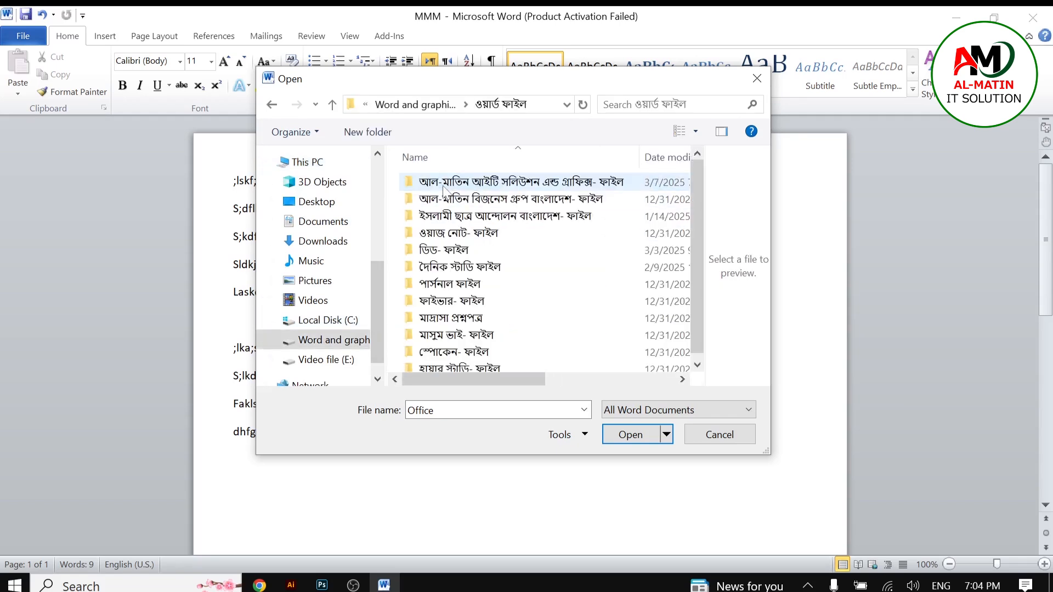
double_click(495, 186)
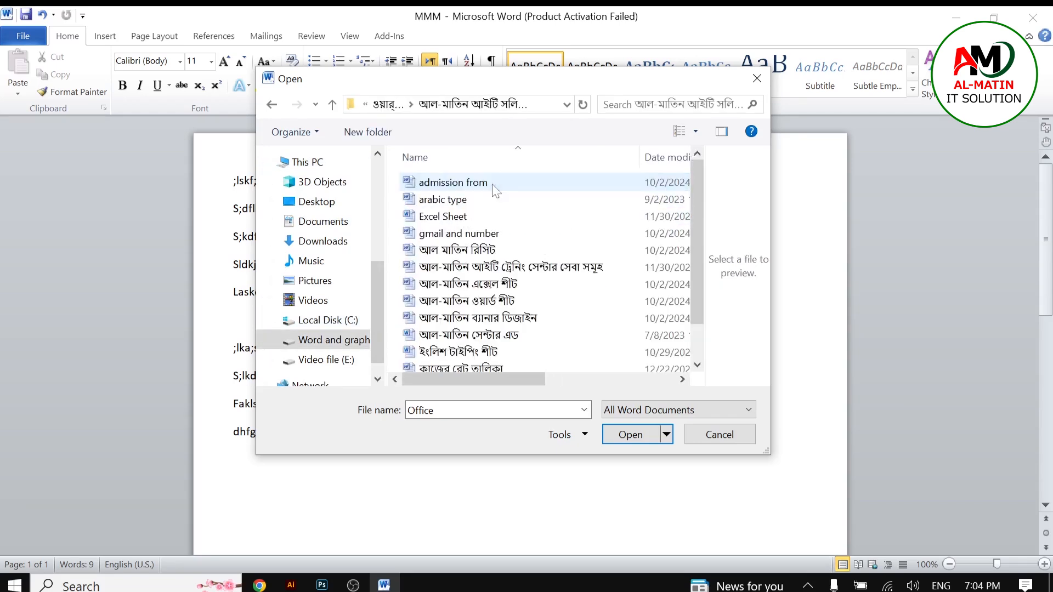
left_click(447, 218)
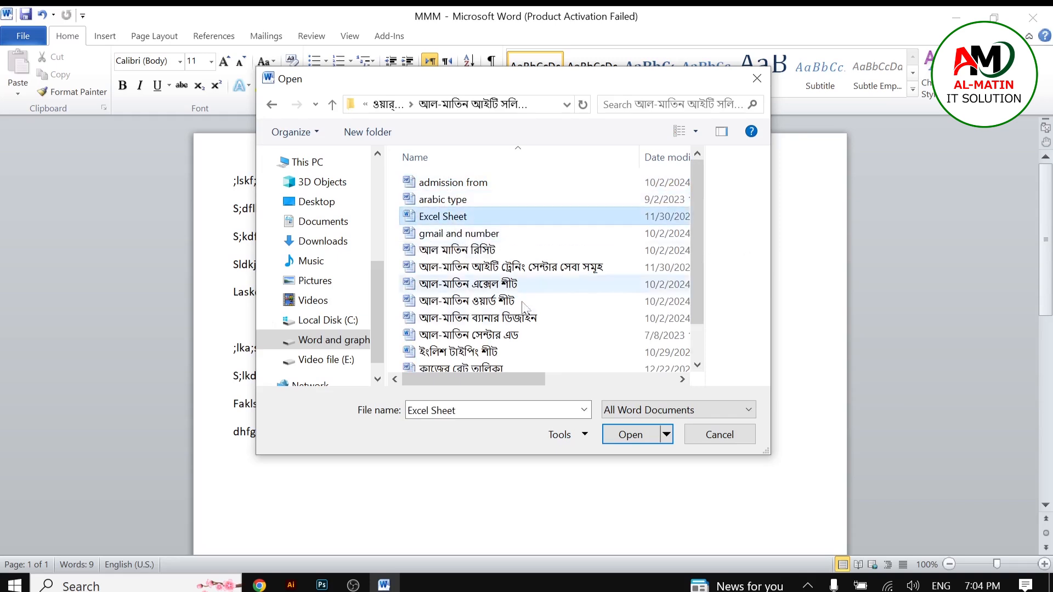
Step: Try to open the Excel Sheet document, then cancel the Open dialog
left_click(618, 436)
left_click(625, 442)
left_click(627, 439)
left_click(627, 439)
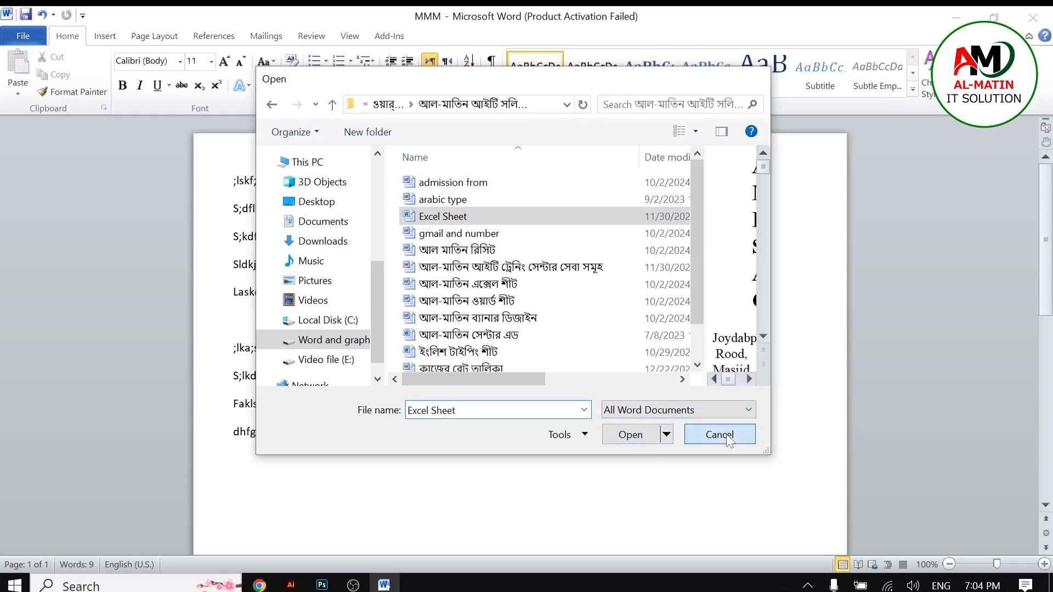
left_click(720, 435)
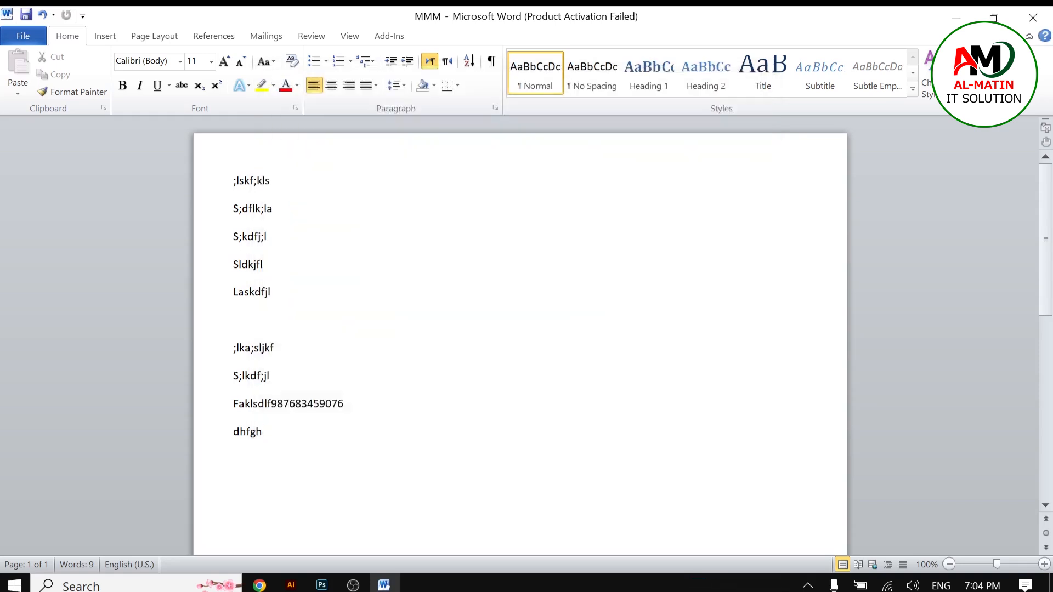
Step: Close the MMM document and exit Word
right_click(52, 163)
left_click(32, 32)
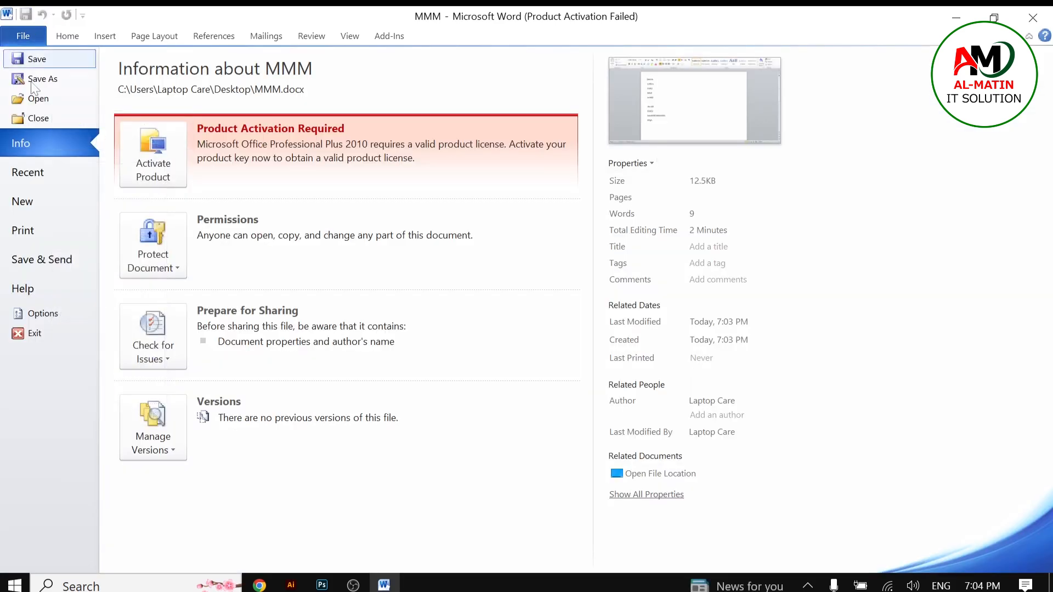
left_click(36, 122)
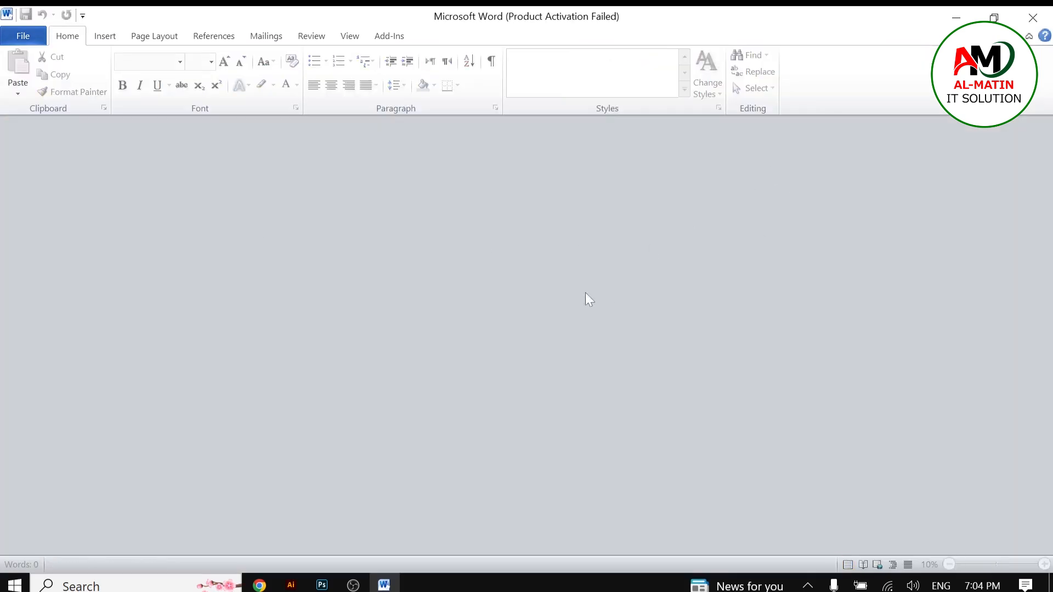
left_click(1032, 17)
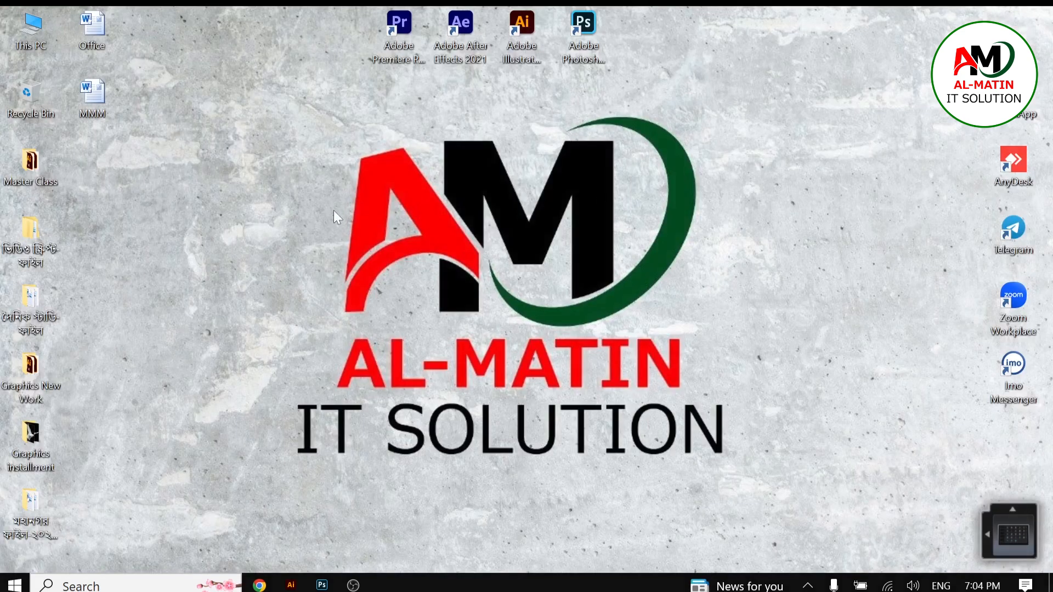
Step: Open the MMM document from the desktop and dismiss the activation wizard
right_click(334, 210)
left_click(308, 255)
double_click(88, 101)
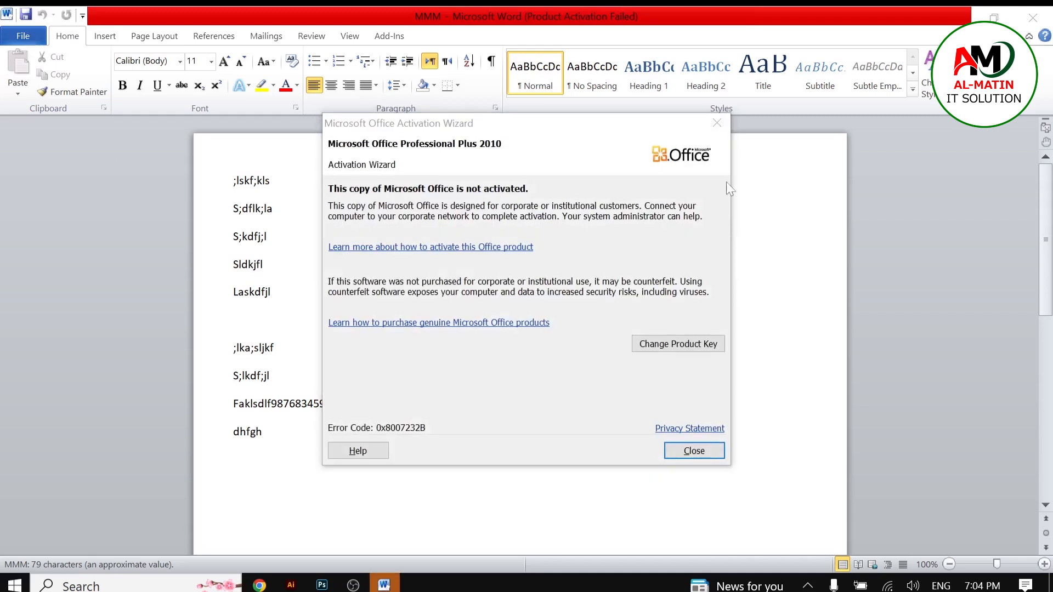
left_click(716, 124)
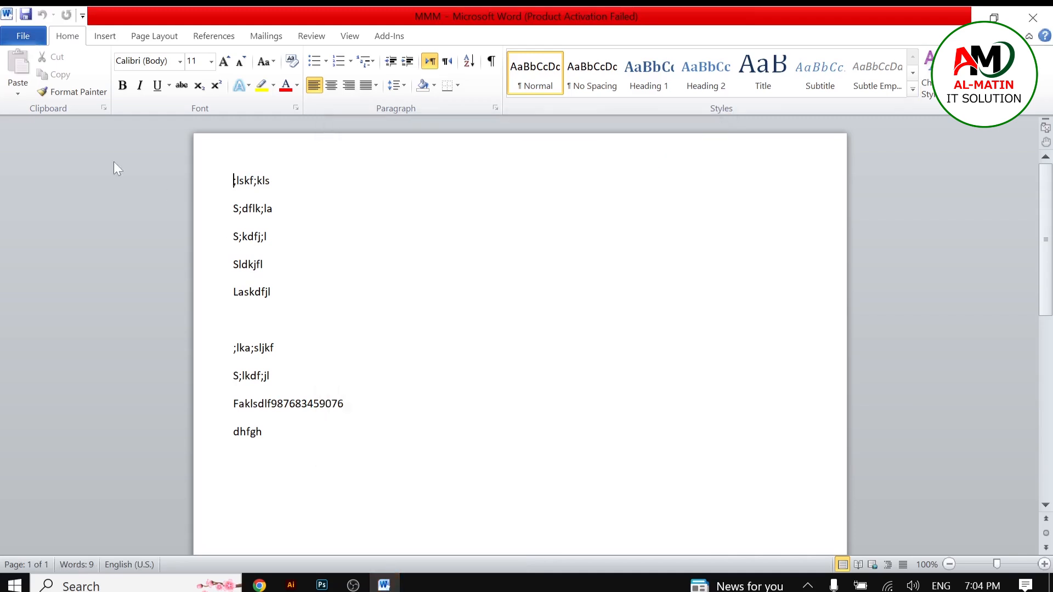
Step: Browse the Recent Documents list and the MMM entry's options, then close Word
left_click(18, 33)
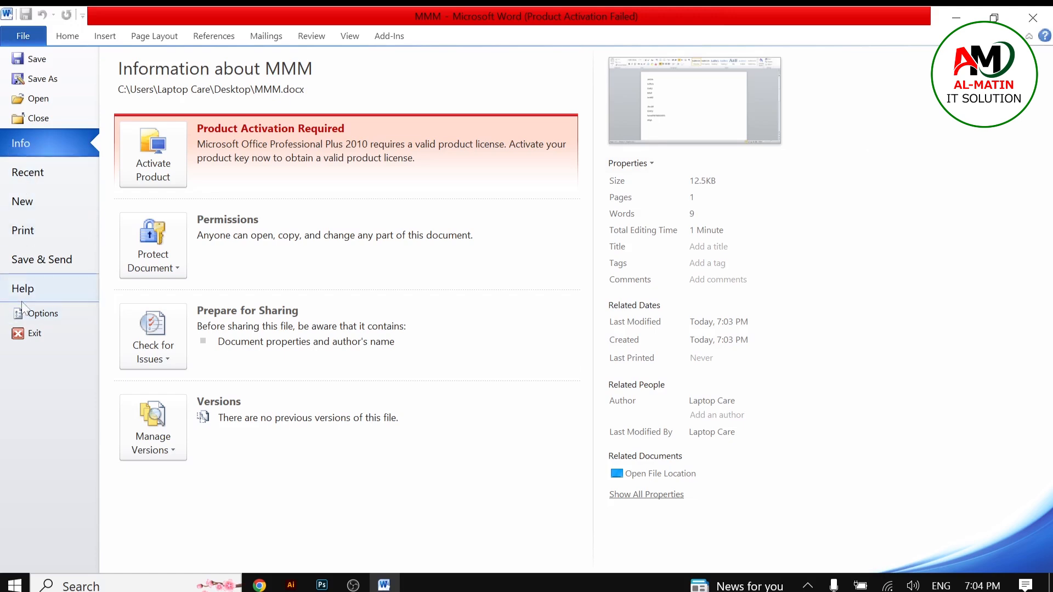
left_click(28, 177)
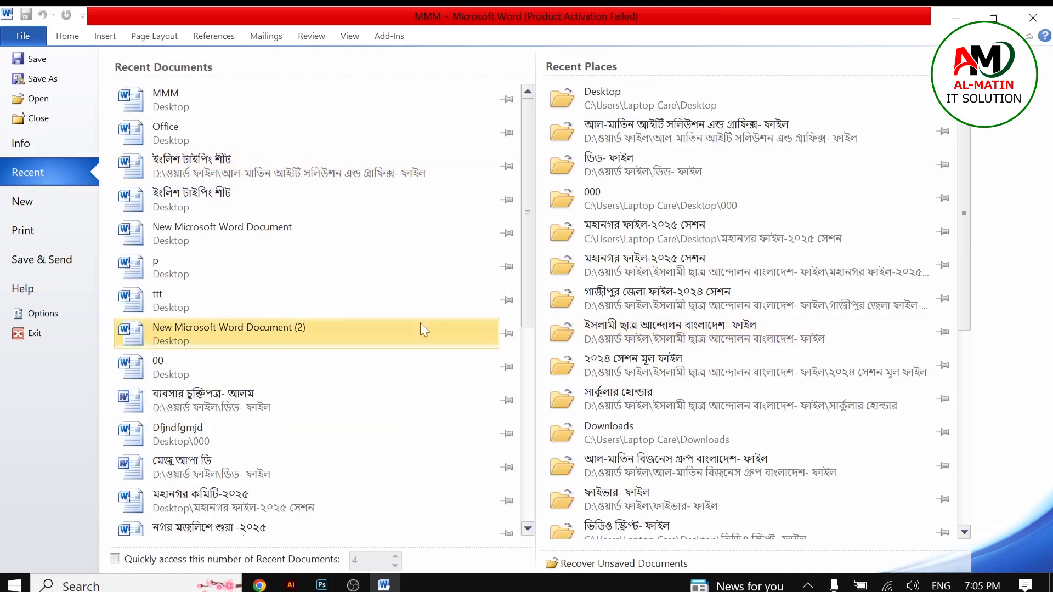
left_click_drag(968, 220, 962, 174)
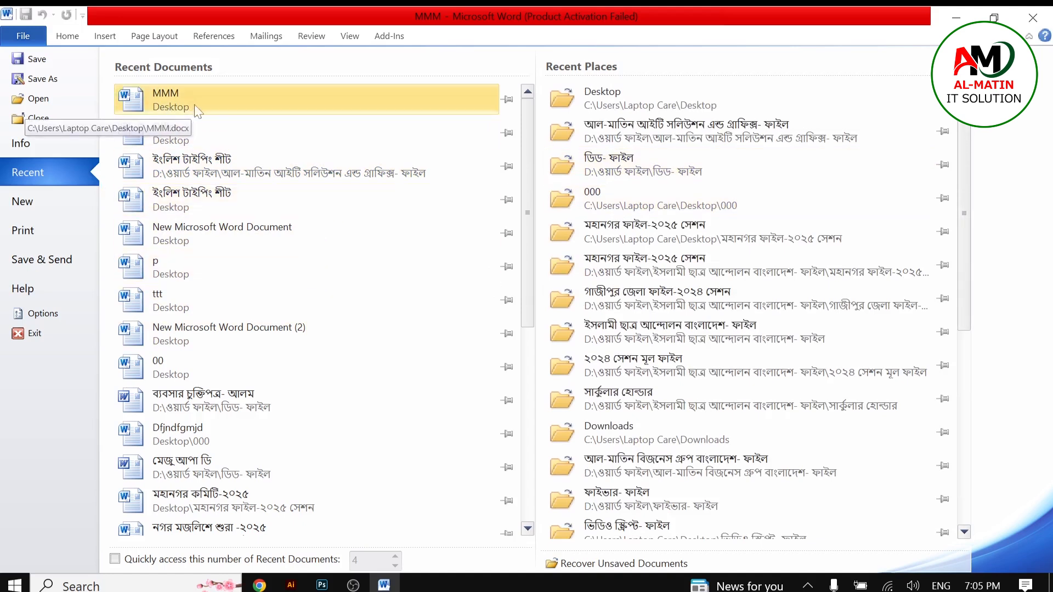
right_click(210, 105)
right_click(276, 97)
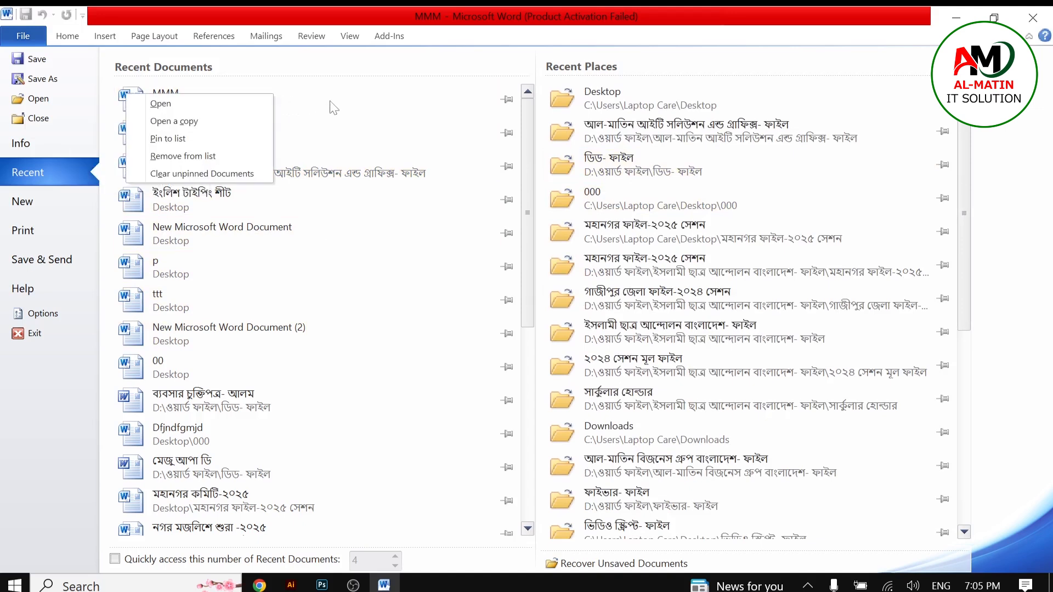
left_click(529, 157)
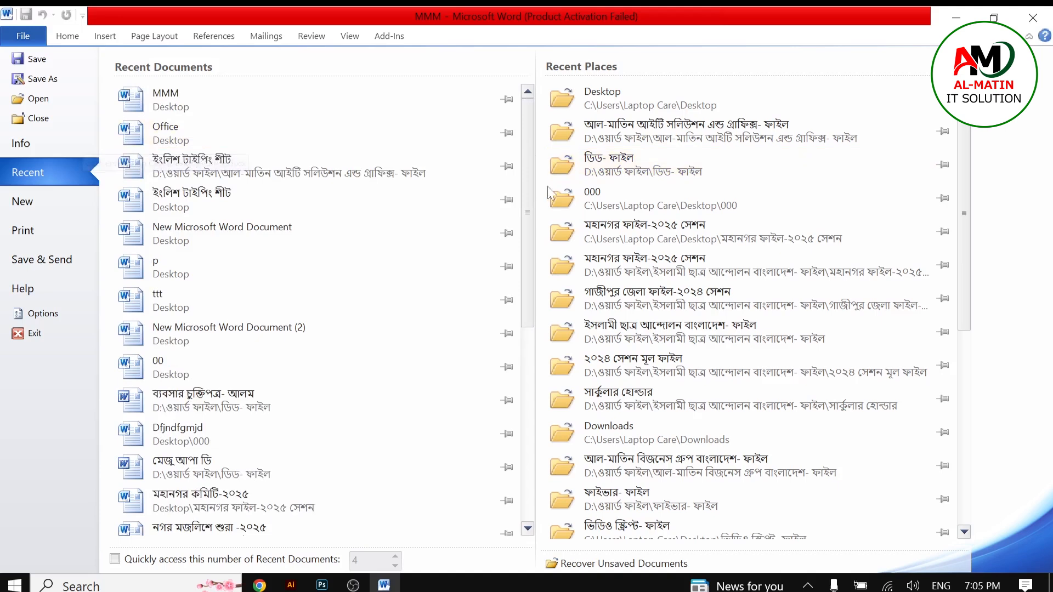
mouse_move(526, 225)
left_mouse_down()
mouse_move(528, 274)
mouse_move(528, 214)
left_mouse_up()
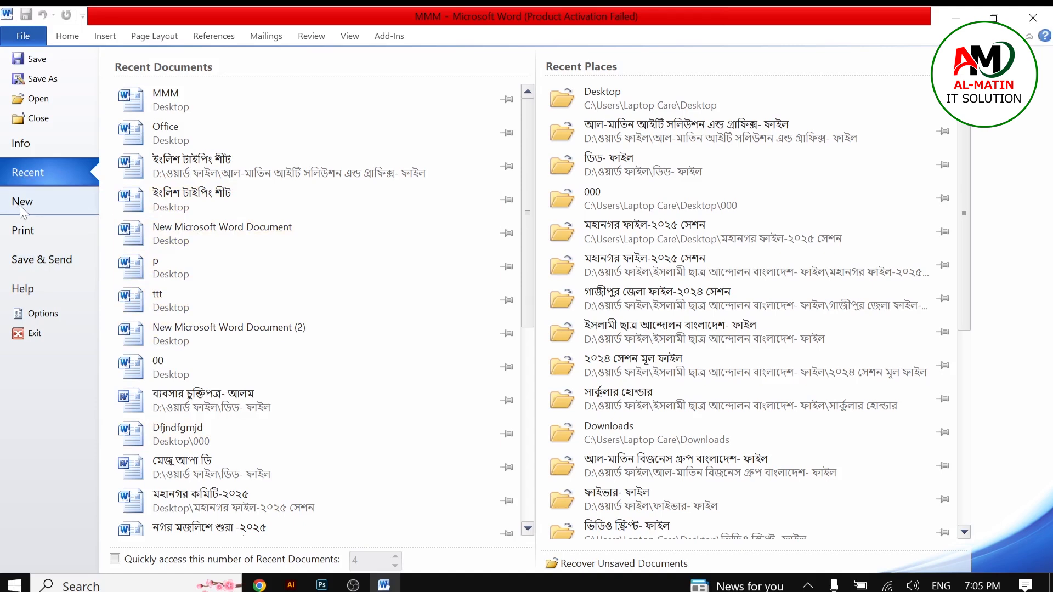
left_click(1033, 18)
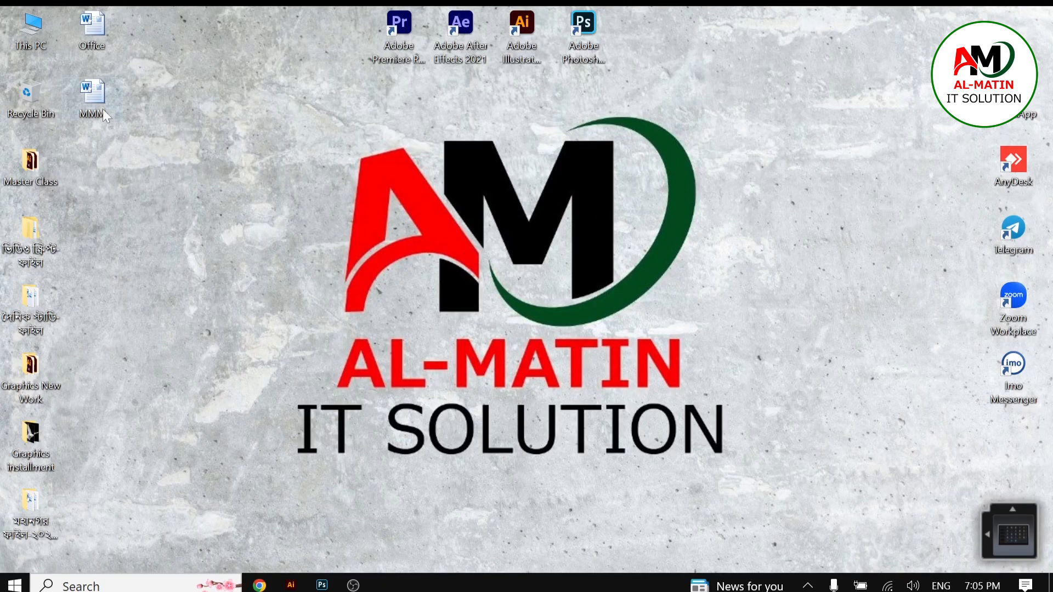
Step: Open the Office document from the desktop and dismiss the activation wizard
double_click(88, 38)
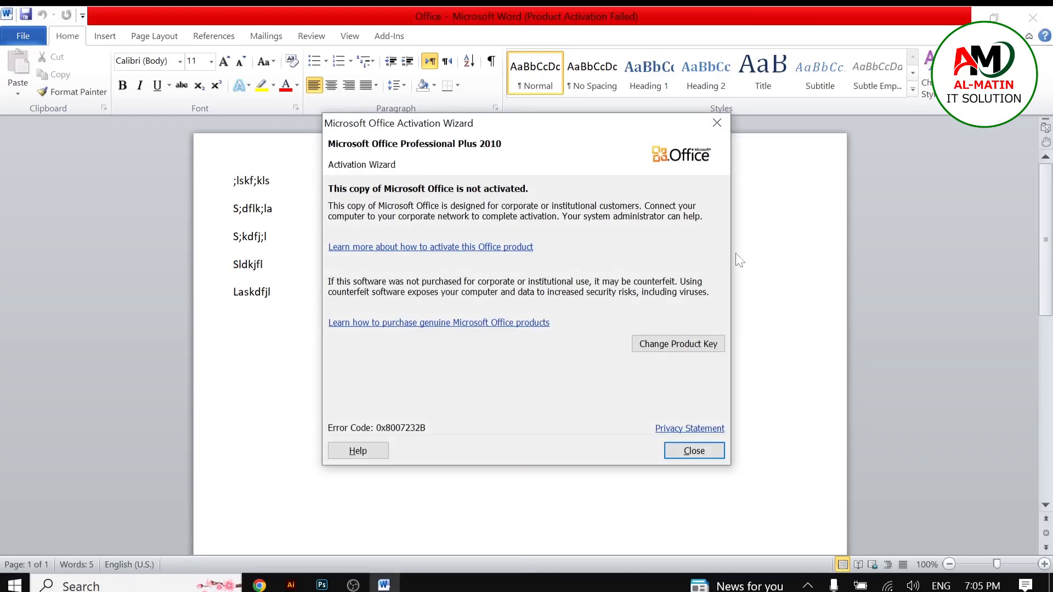
left_click(717, 123)
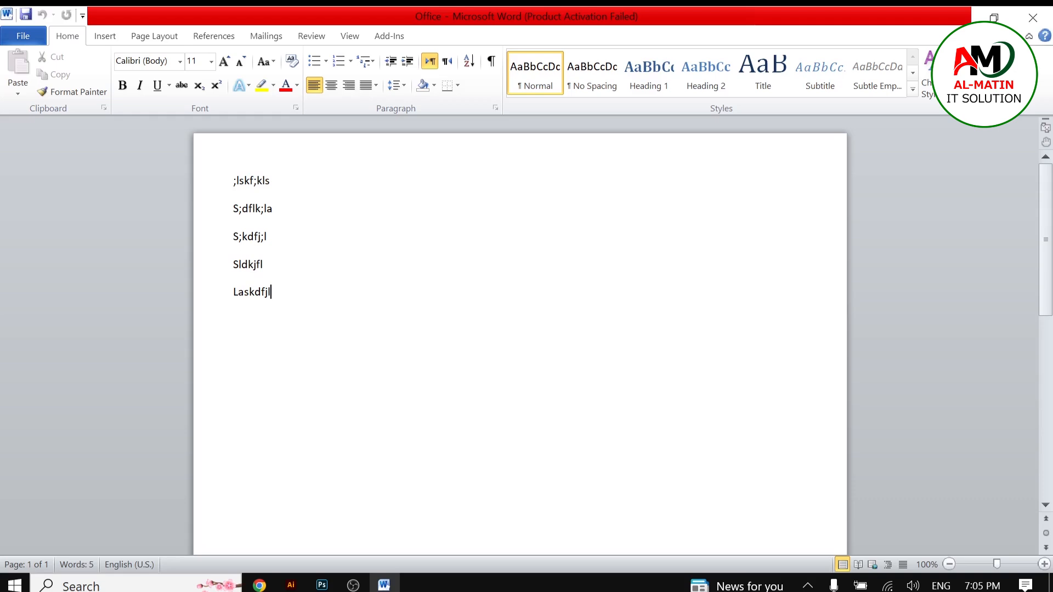
right_click(235, 146)
Step: Create a new blank document from the New templates page
left_click(21, 31)
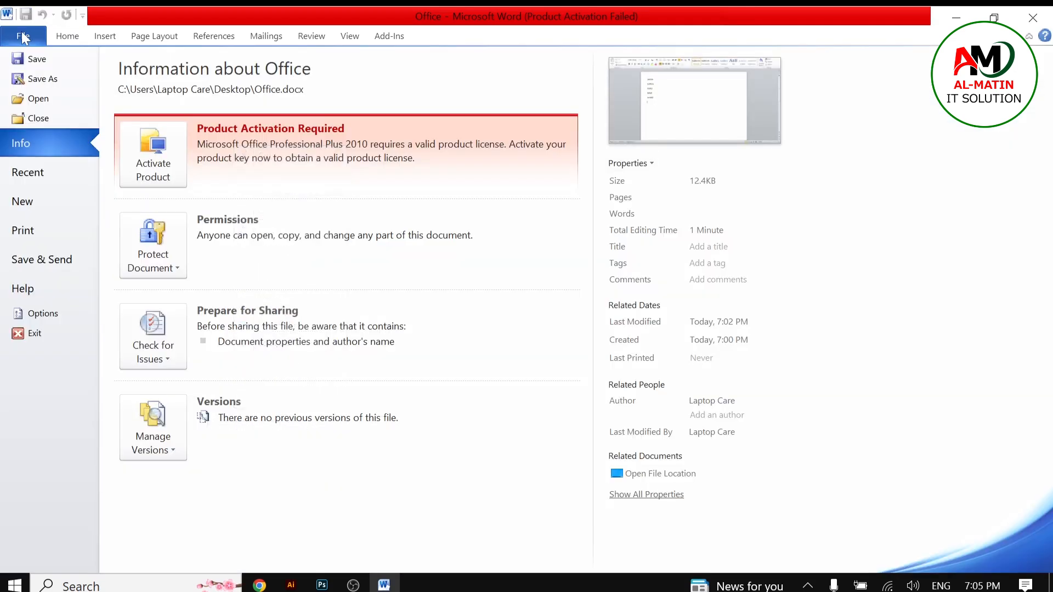
left_click(40, 204)
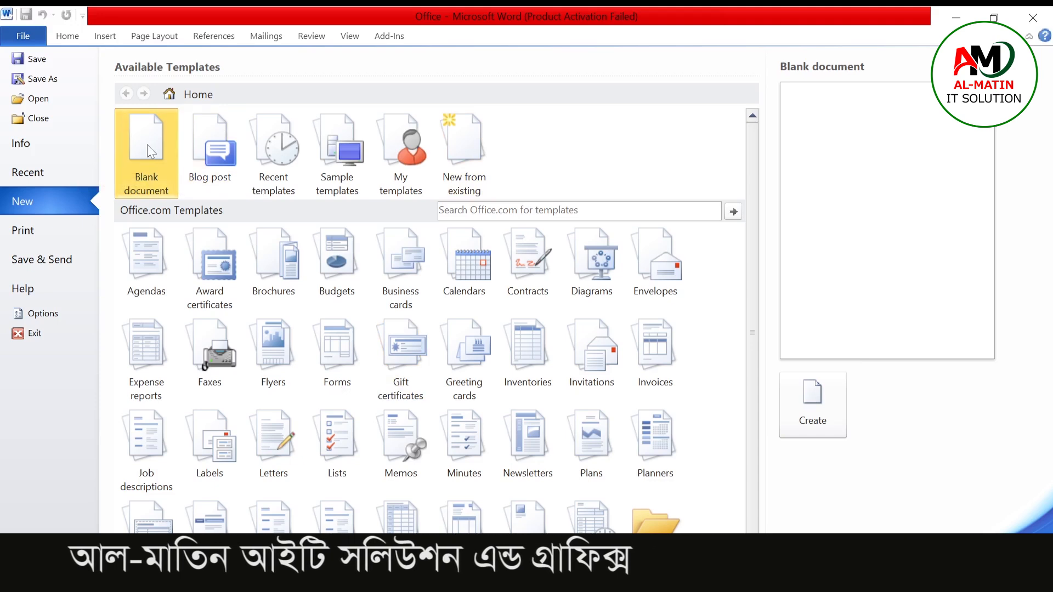
left_click(812, 406)
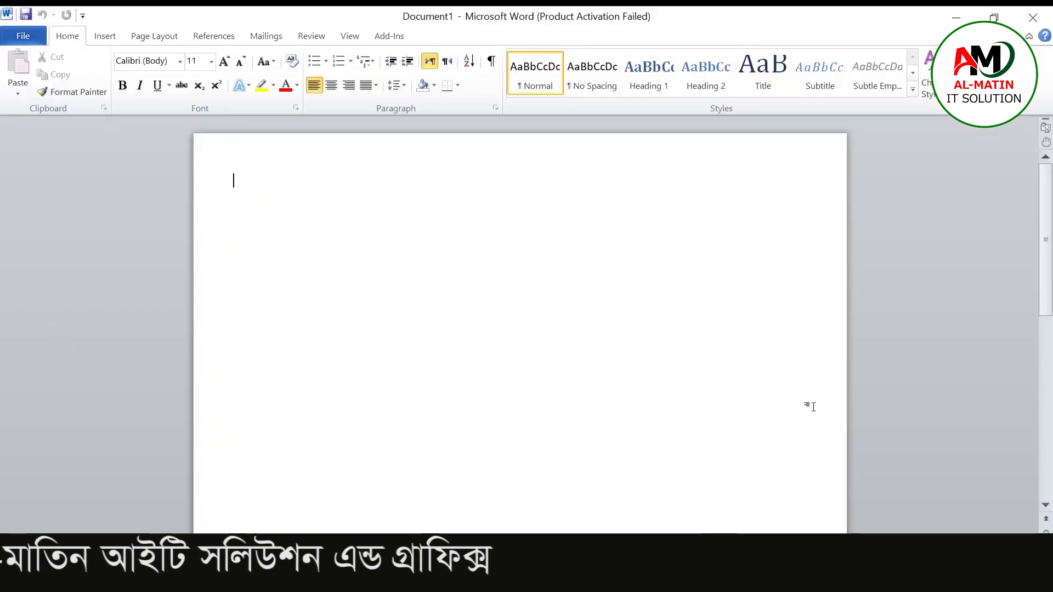
Step: Preview the open Word windows from the taskbar
left_click(385, 580)
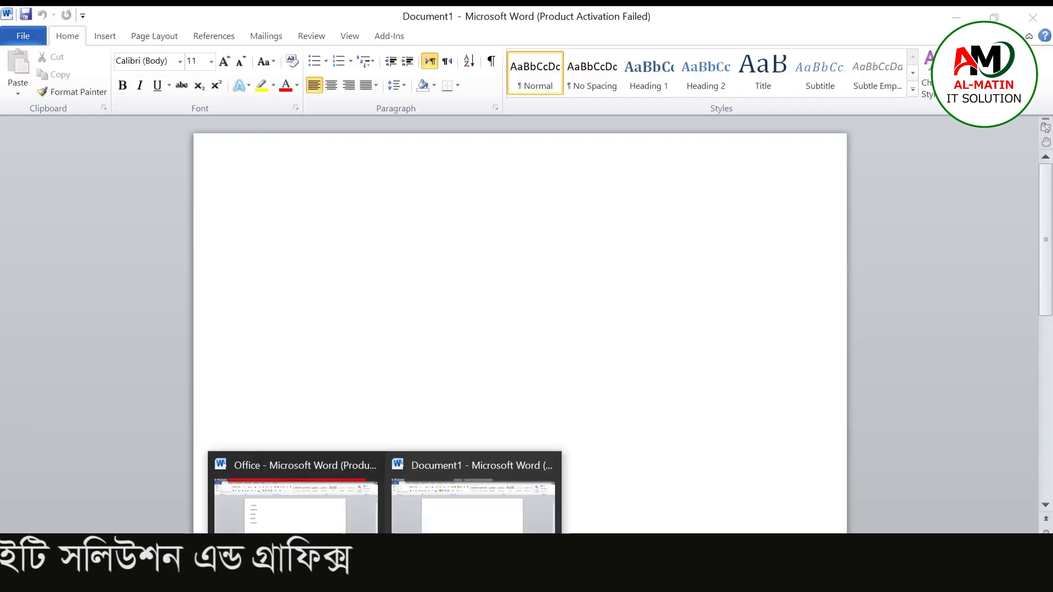
right_click(461, 518)
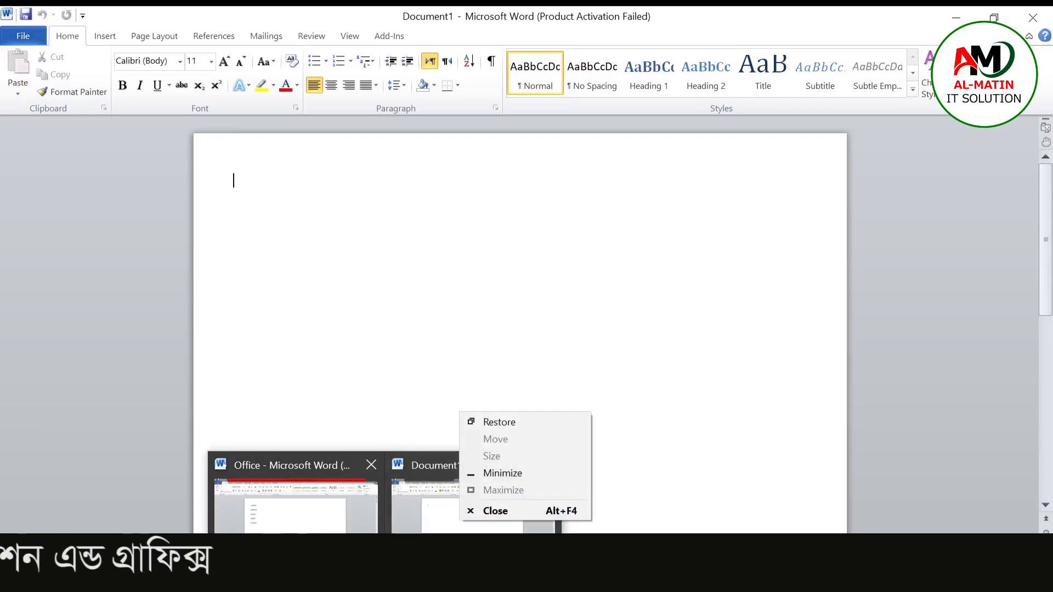
left_click(385, 579)
left_click(385, 579)
left_click(482, 529)
Step: Create another new blank document from the New templates page
left_click(21, 32)
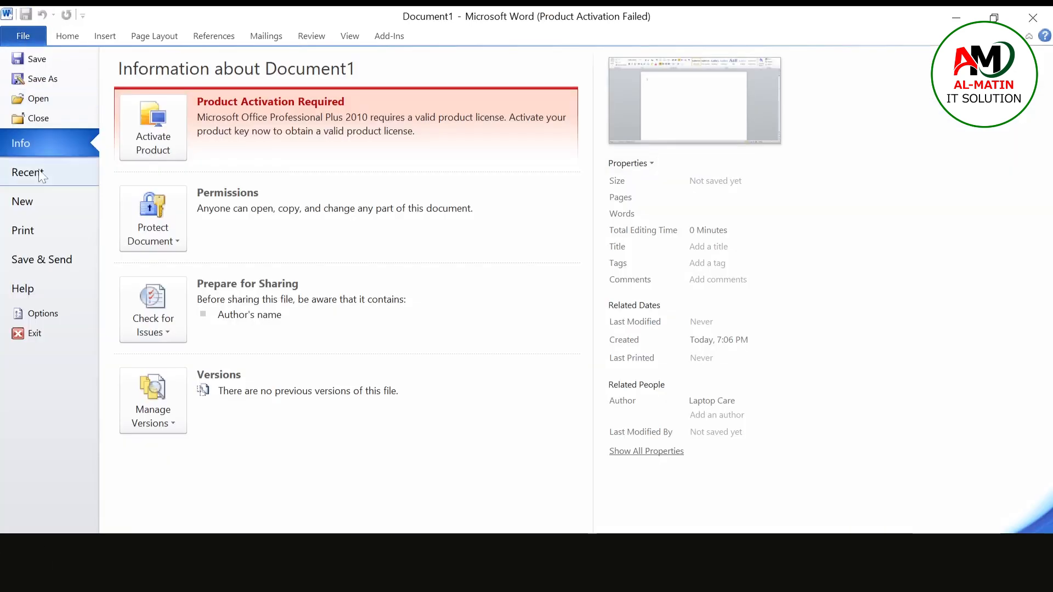
left_click(27, 206)
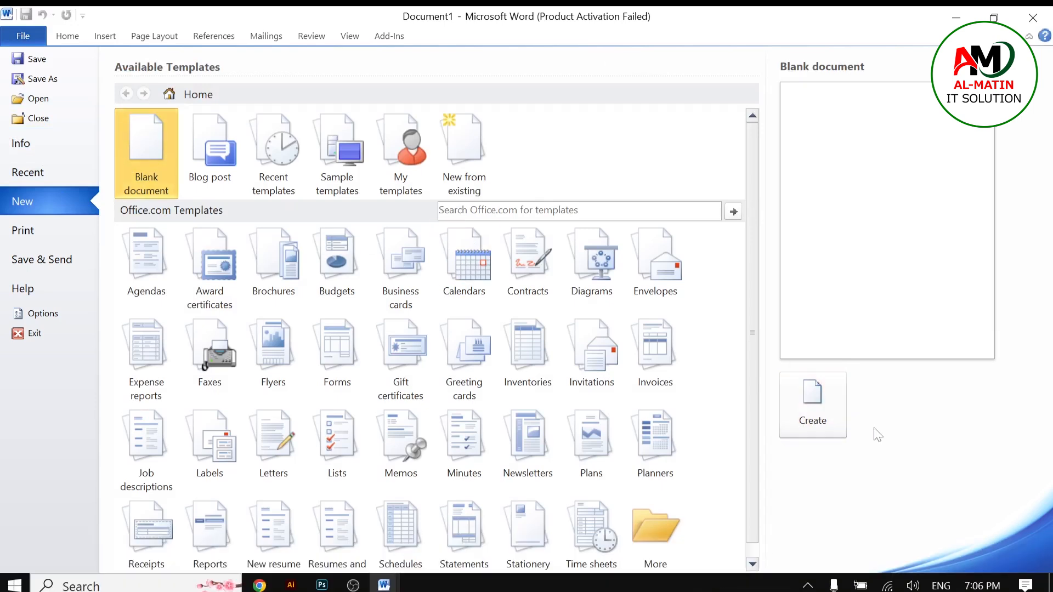
left_click(818, 402)
Step: Switch back to the Document1 window through the taskbar previews
mouse_move(384, 585)
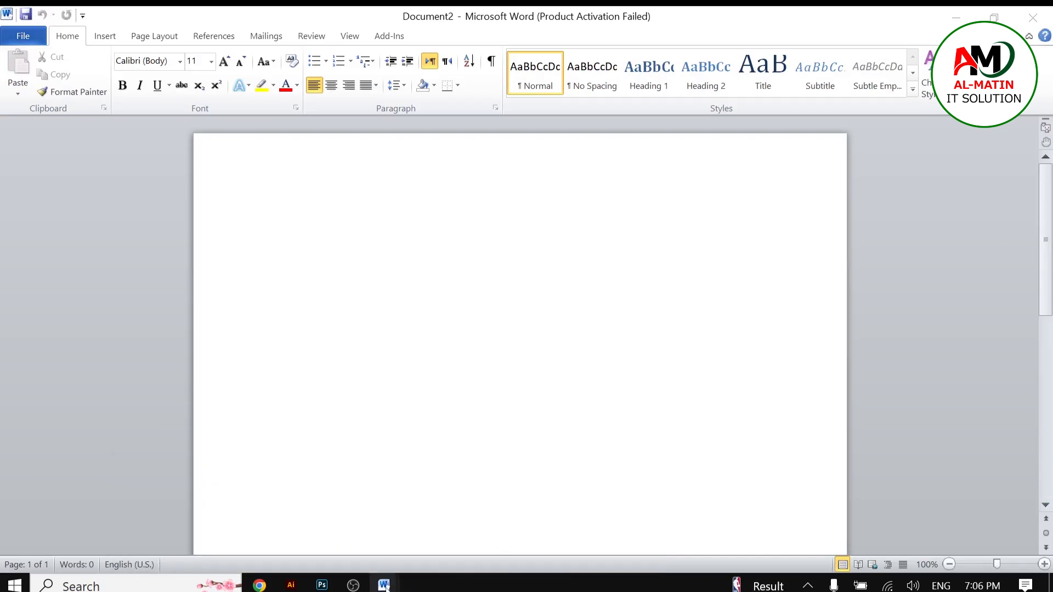
mouse_move(235, 527)
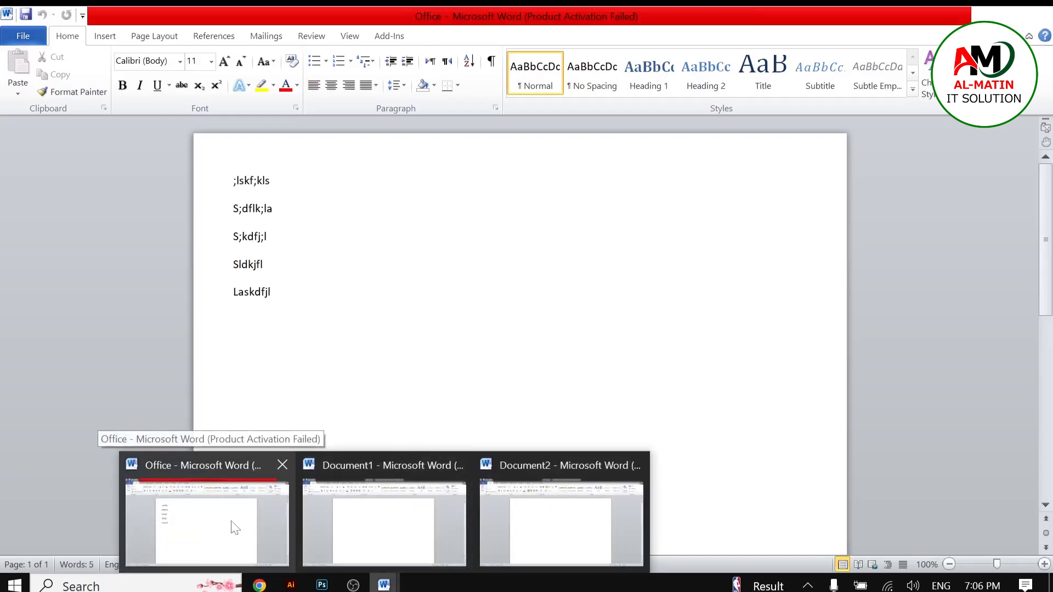
right_click(333, 520)
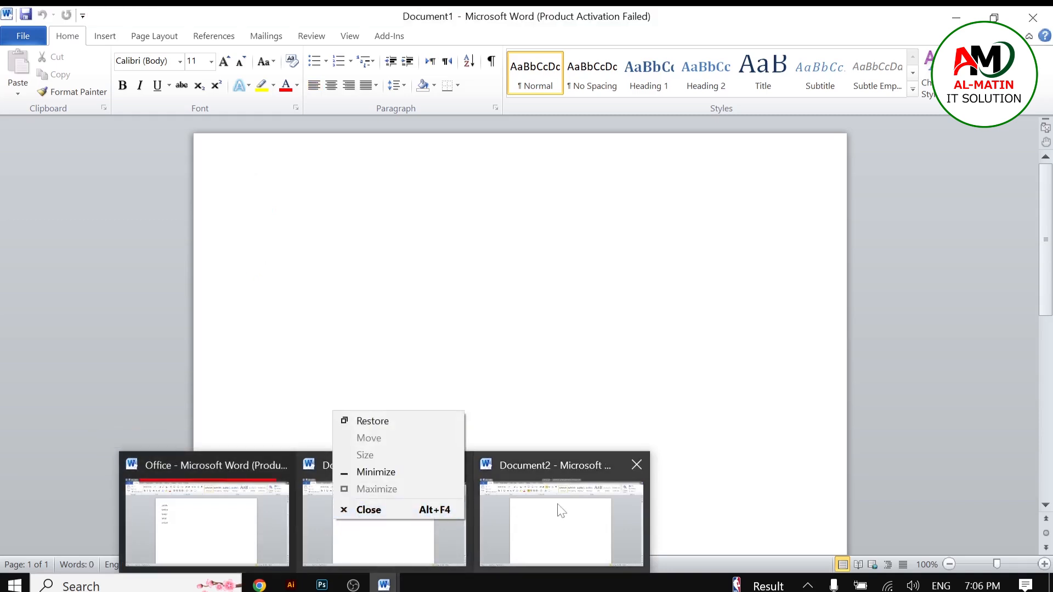
left_click(559, 528)
left_click(384, 585)
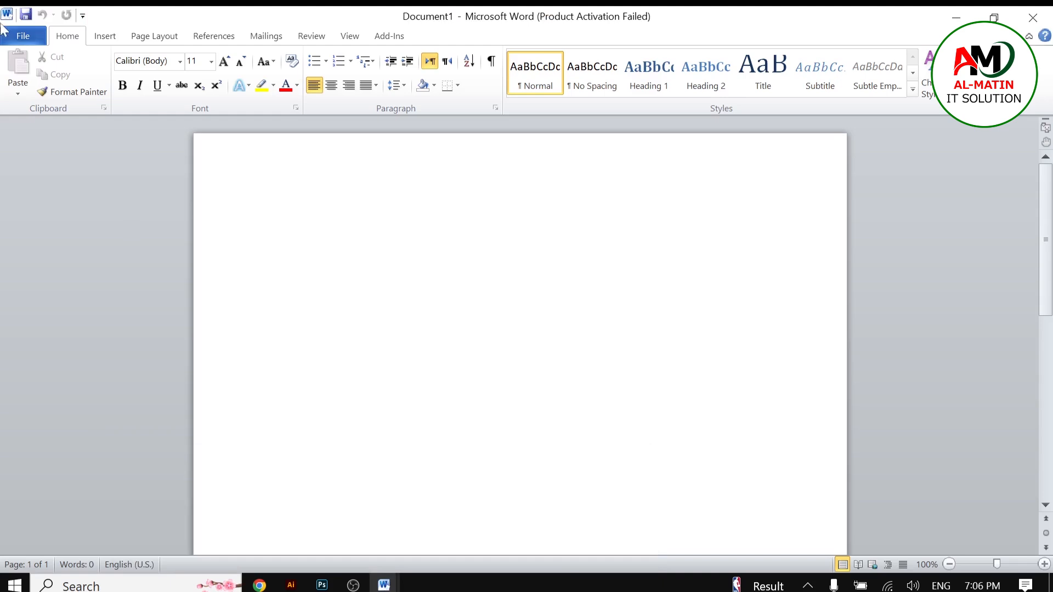
Step: Open the Open dialog and browse This PC to the Word and graphics file (D:) drive
left_click(22, 36)
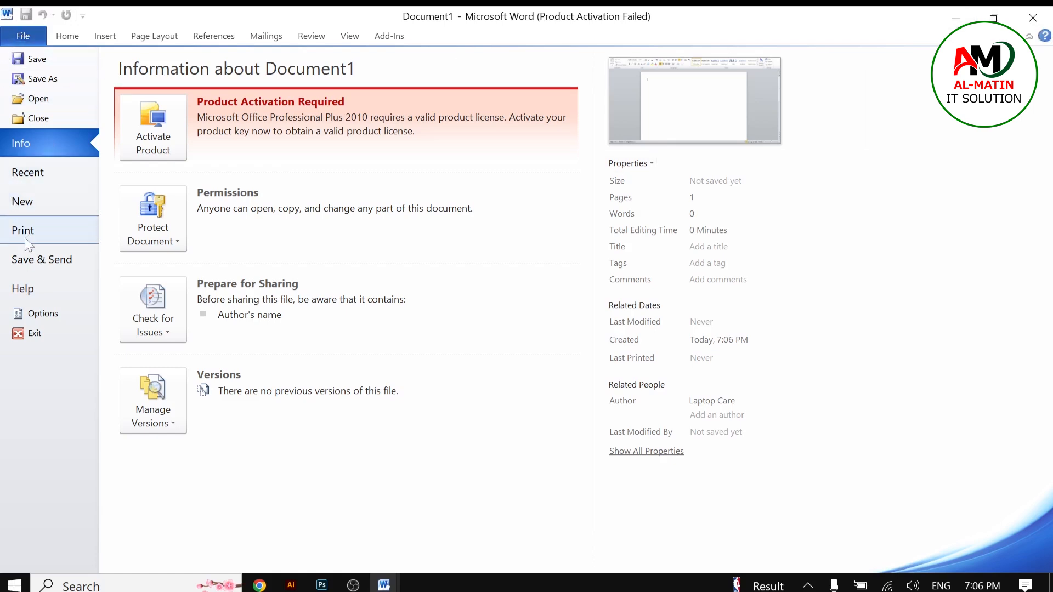
left_click(41, 100)
right_click(352, 186)
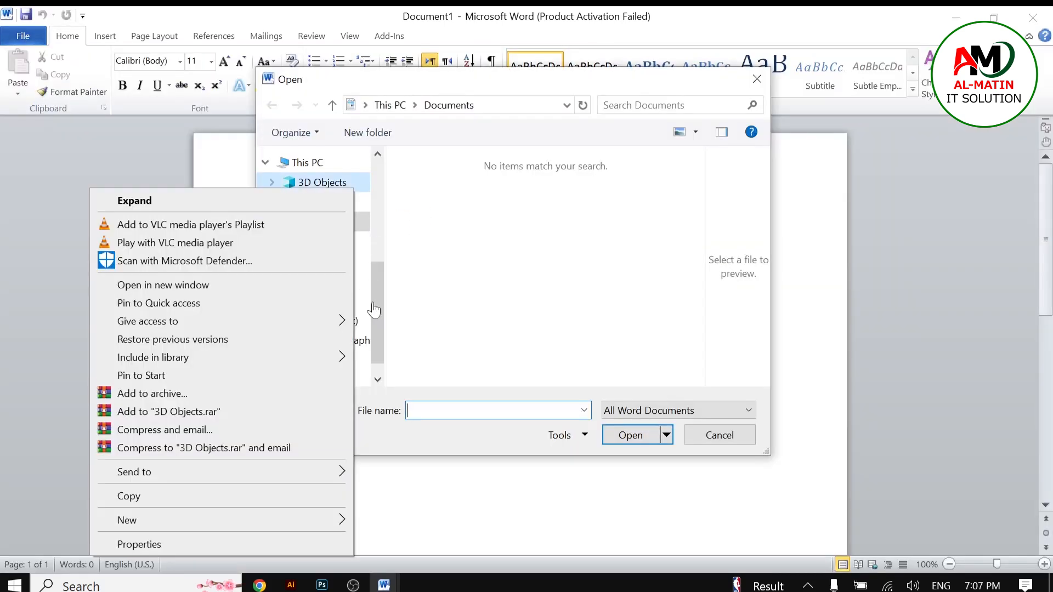
left_click(373, 310)
scroll(373, 310, "up", 5)
left_click(318, 189)
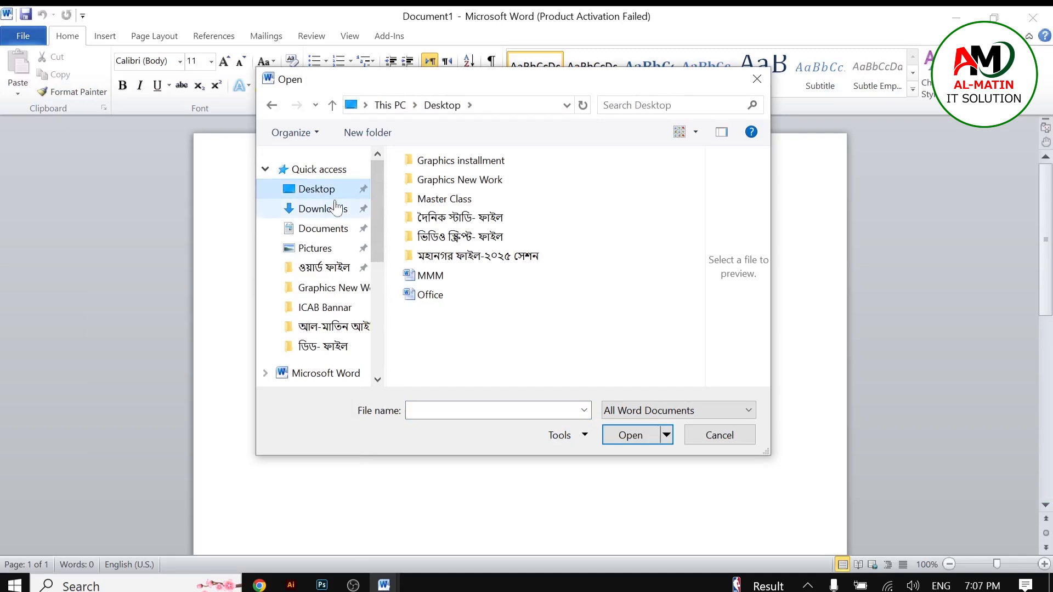
left_click_drag(376, 213, 383, 293)
double_click(308, 226)
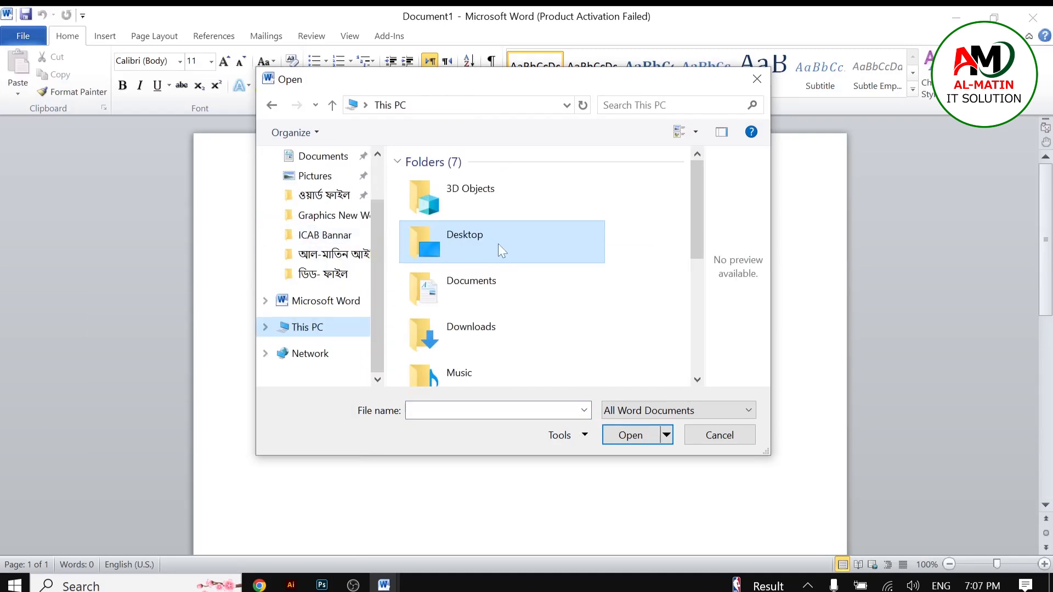
scroll(498, 244, "down", 5)
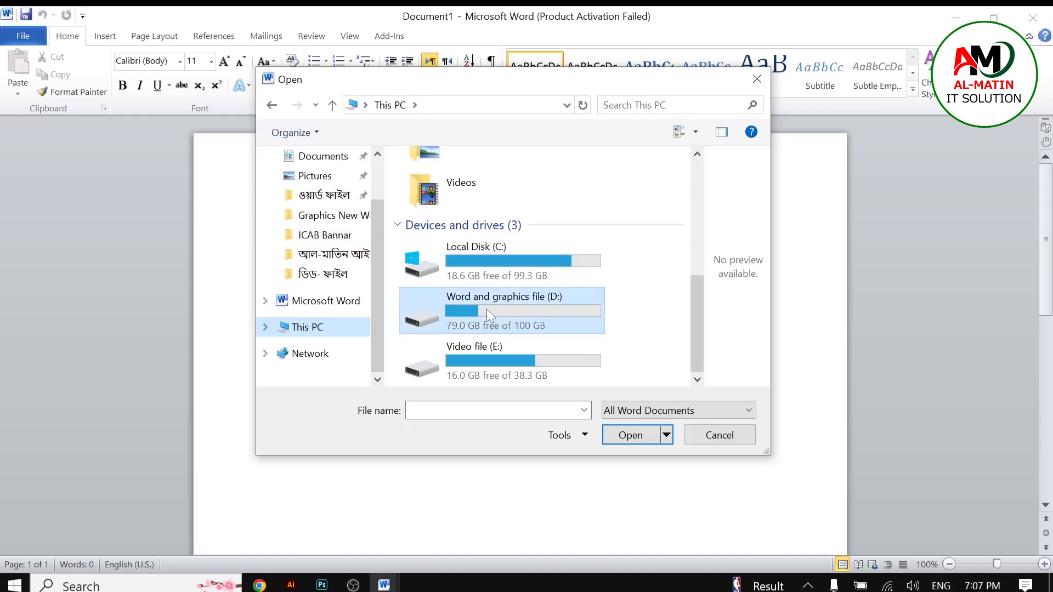
double_click(486, 308)
Step: Enter the ওয়ার্ড ফাইল folder, open a business subfolder and go back up one level
right_click(486, 311)
double_click(434, 180)
left_click_drag(494, 199, 484, 274)
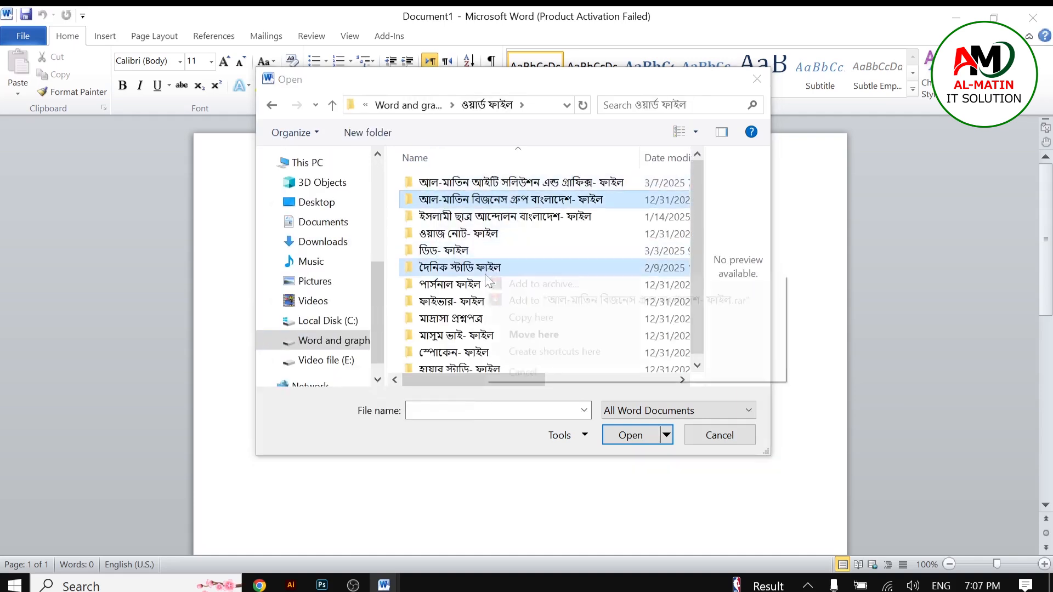
left_click(472, 204)
double_click(473, 201)
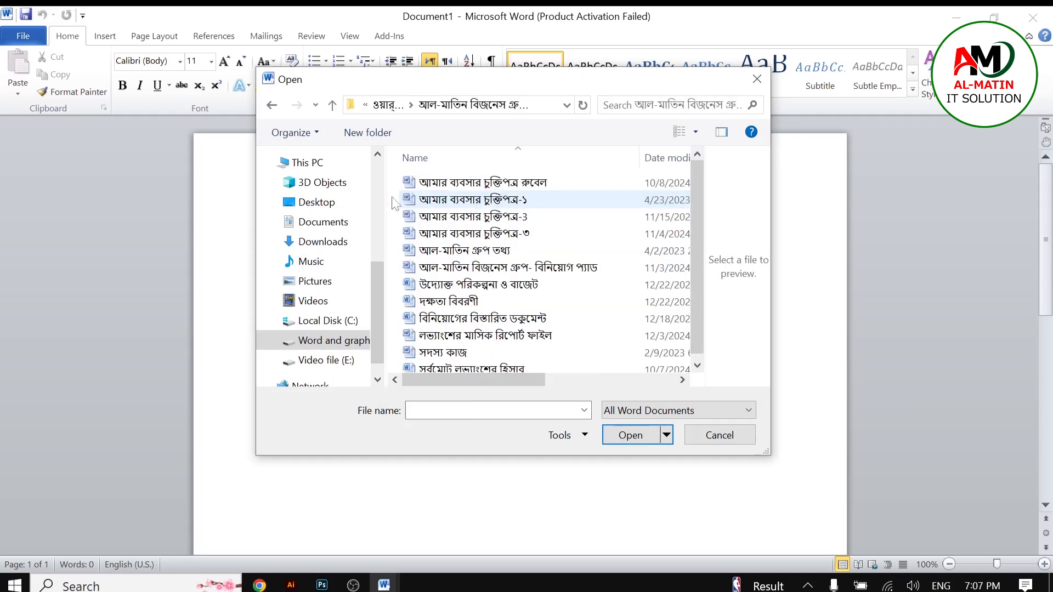
left_click(333, 107)
Step: Open the ইংলিশ টাইপিং শীট document from the আল-মাতিন আইটি সলিউশন এন্ড গ্রাফিক্স- ফাইল folder
double_click(471, 181)
scroll(443, 324, "down", 1)
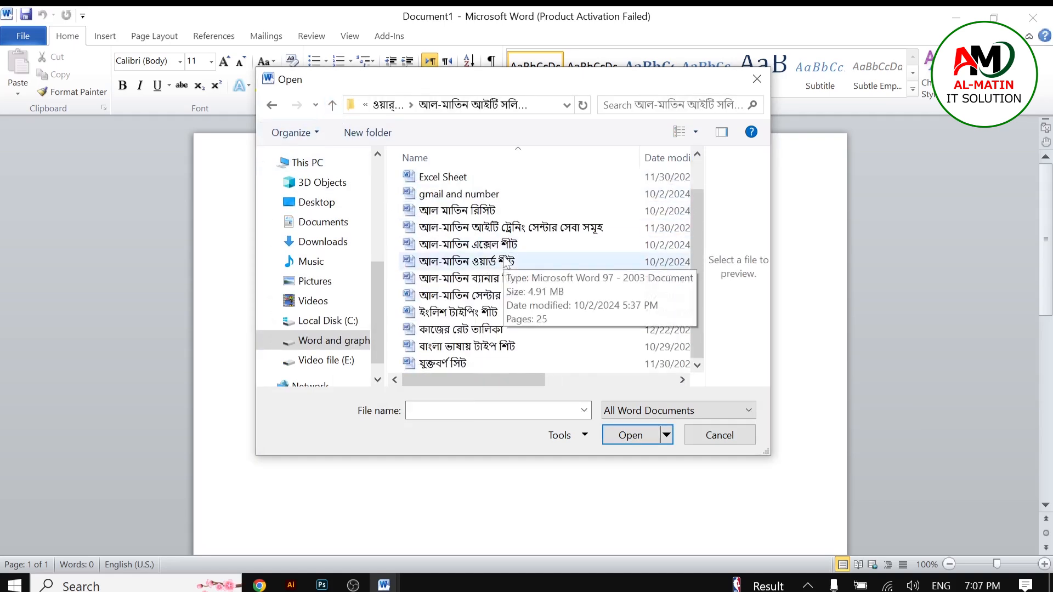
left_click(443, 320)
left_click(442, 321)
double_click(531, 323)
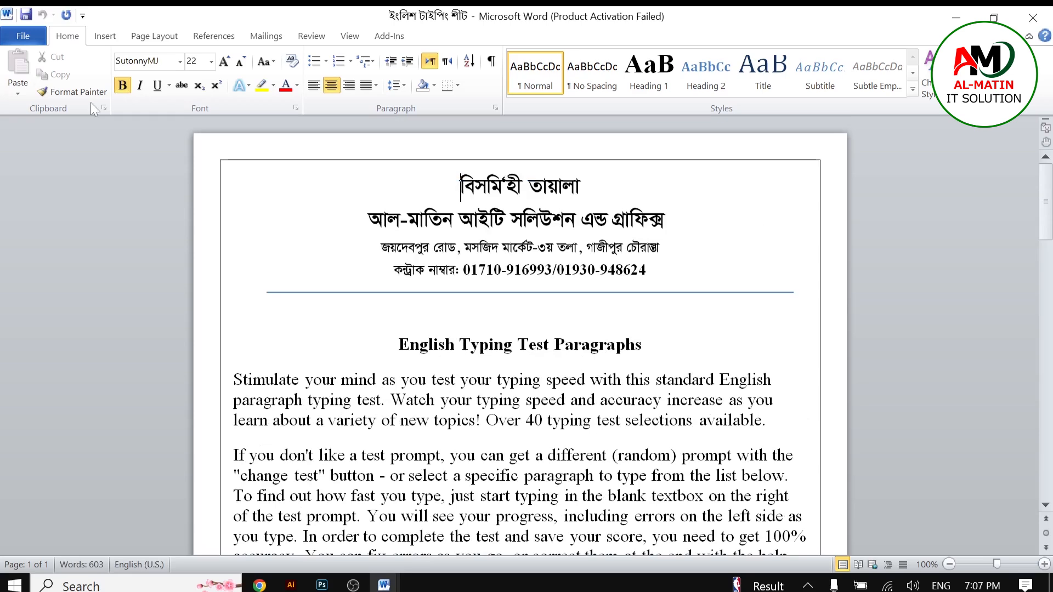
Step: Open the print settings for the document and set the number of copies to 4
key("alt+f")
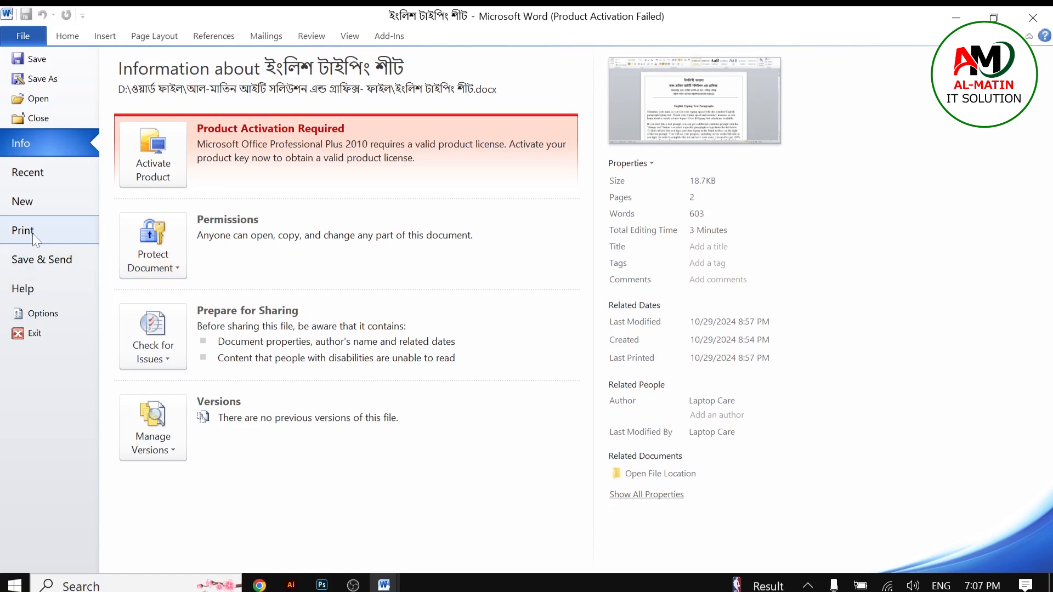
left_click(26, 235)
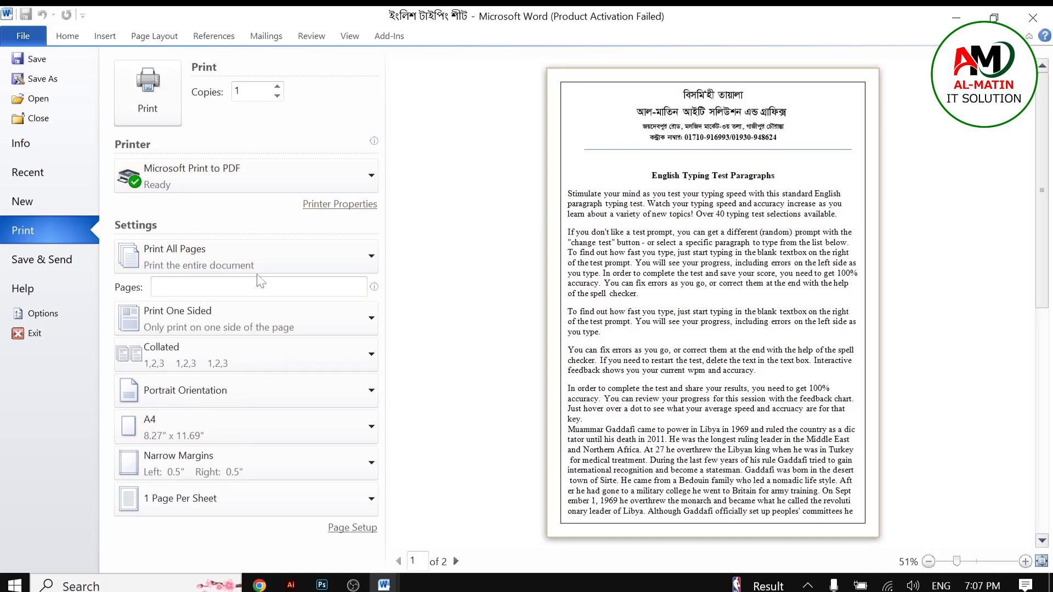
double_click(237, 90)
key("BackSpace")
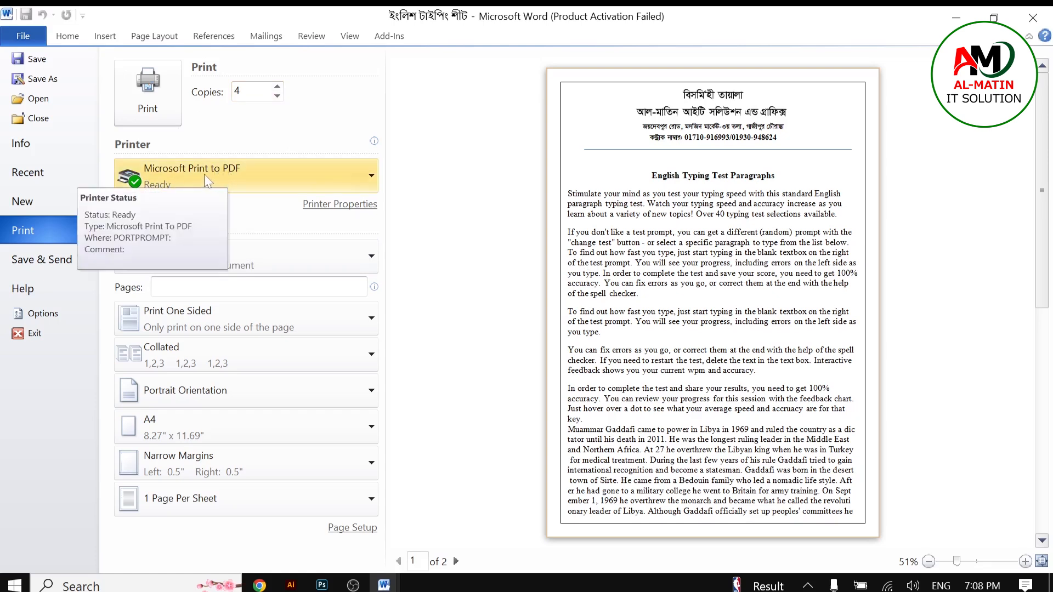
Step: Browse the list of available printers, keeping Microsoft Print to PDF
left_click(291, 172)
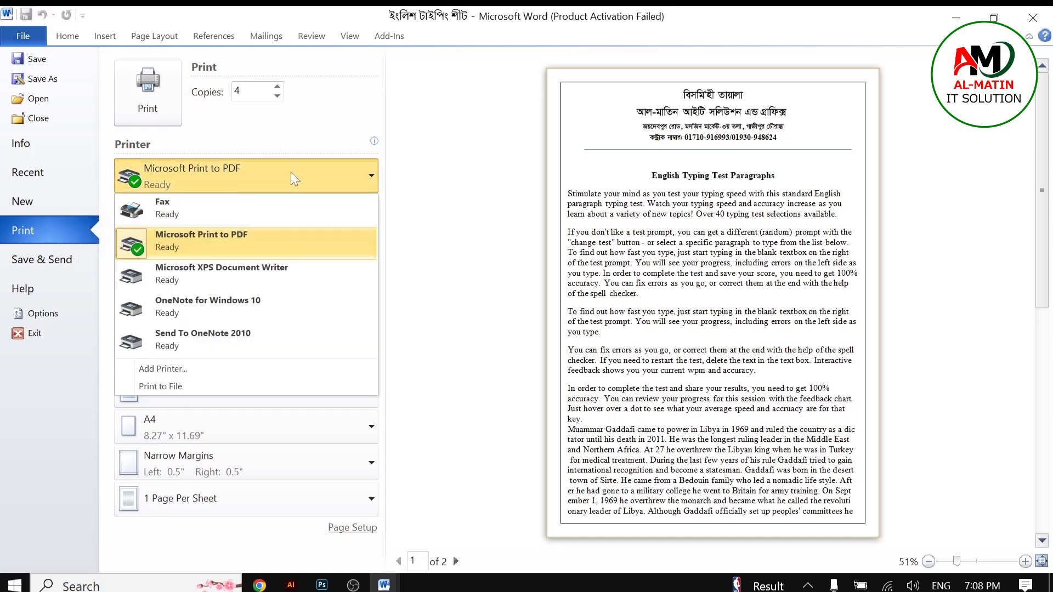
left_click(291, 172)
left_click(291, 172)
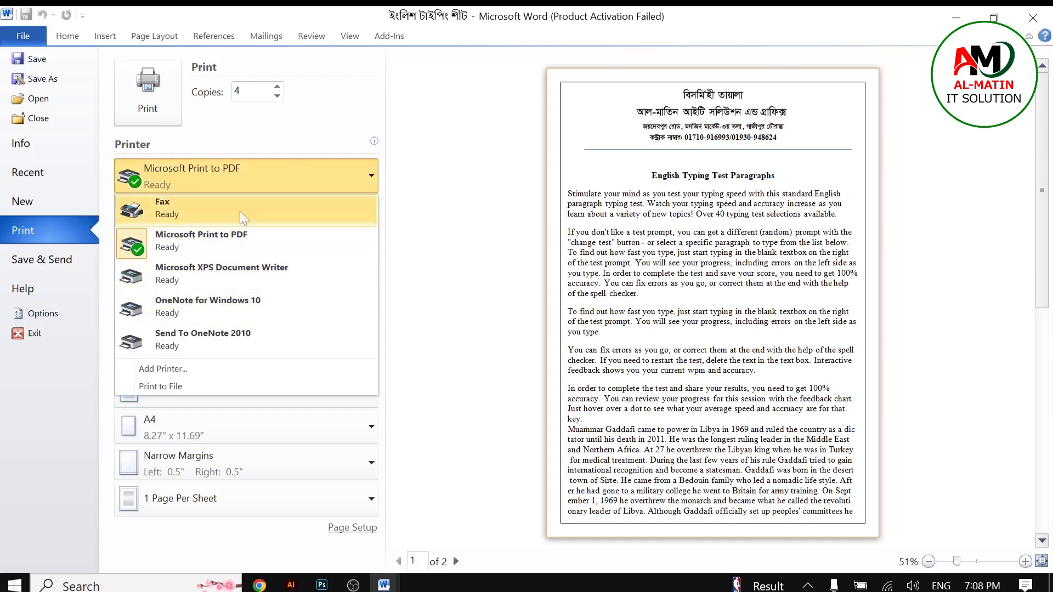
left_click(292, 173)
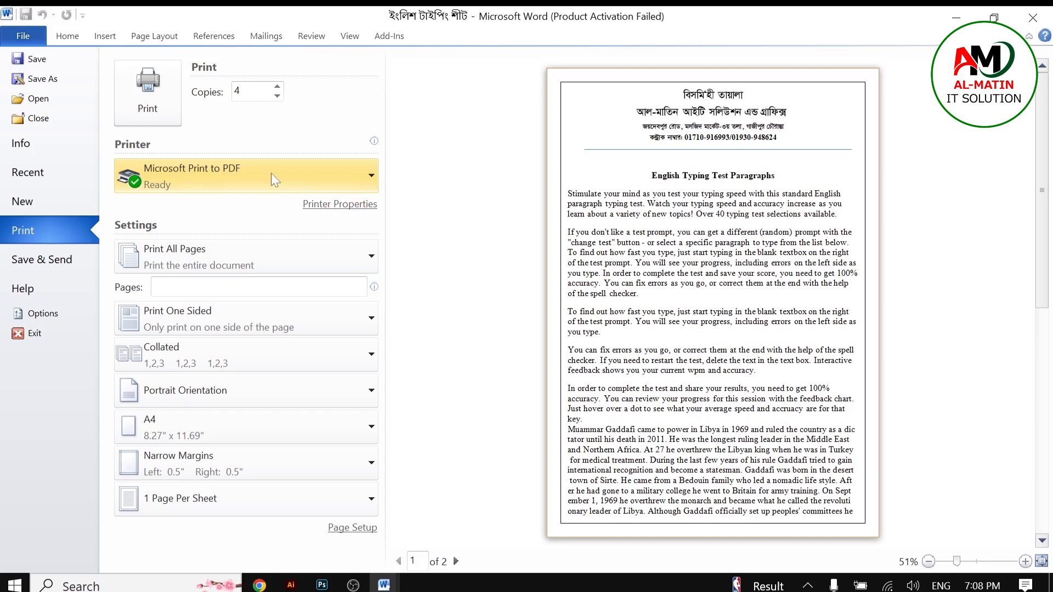
left_click(312, 186)
left_click(318, 172)
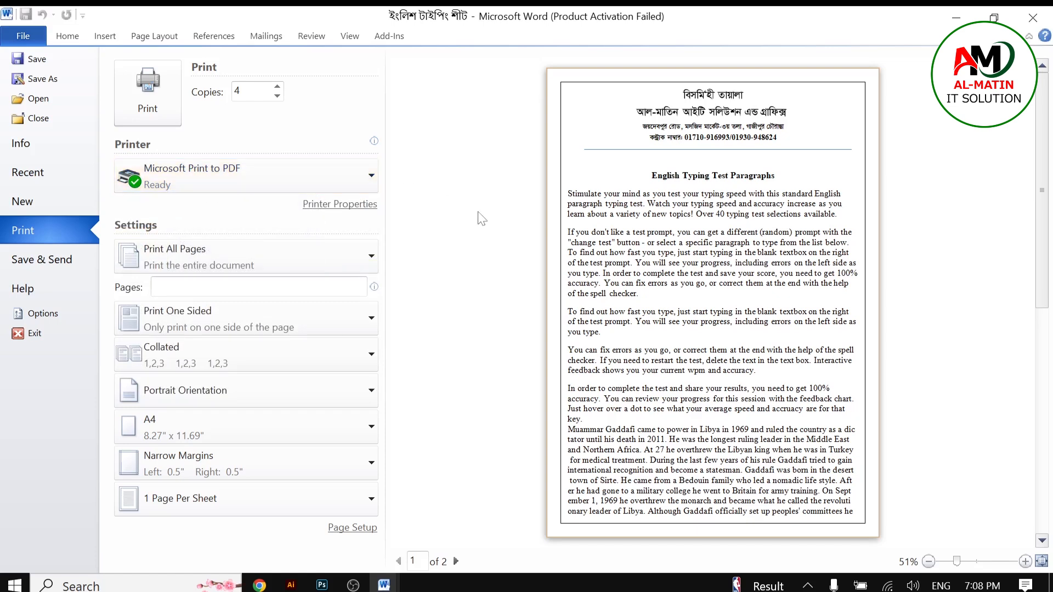
left_click(367, 175)
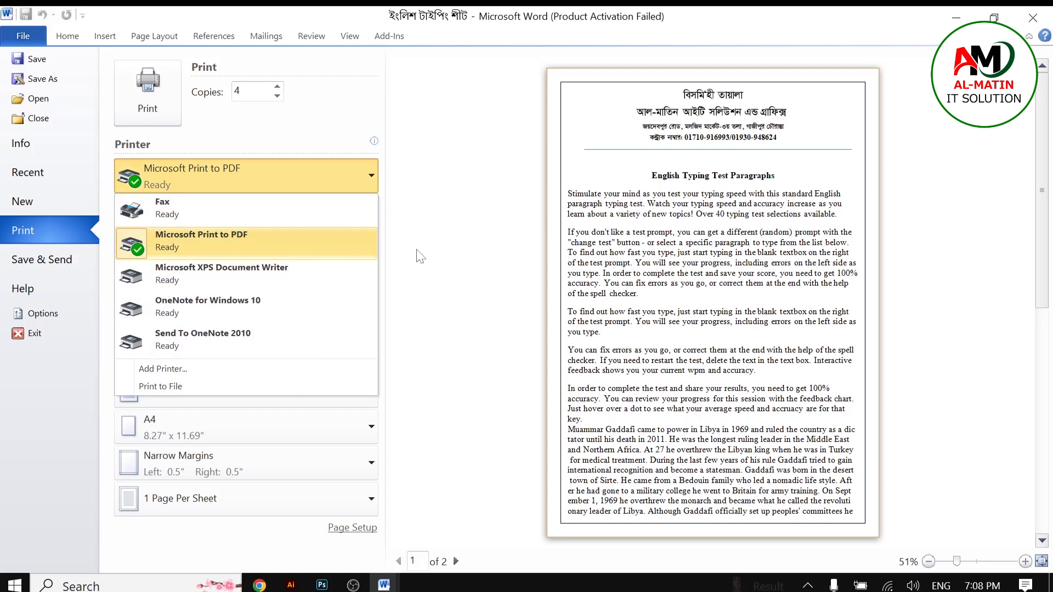
left_click(223, 248)
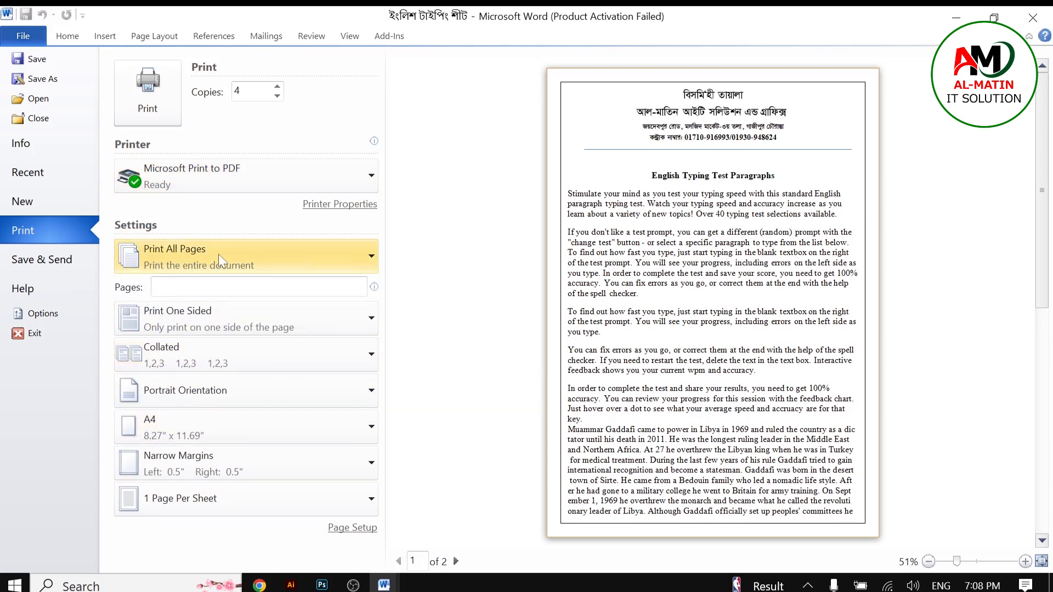
Step: Review the page range options for printing, keeping Print All Pages
left_click(259, 253)
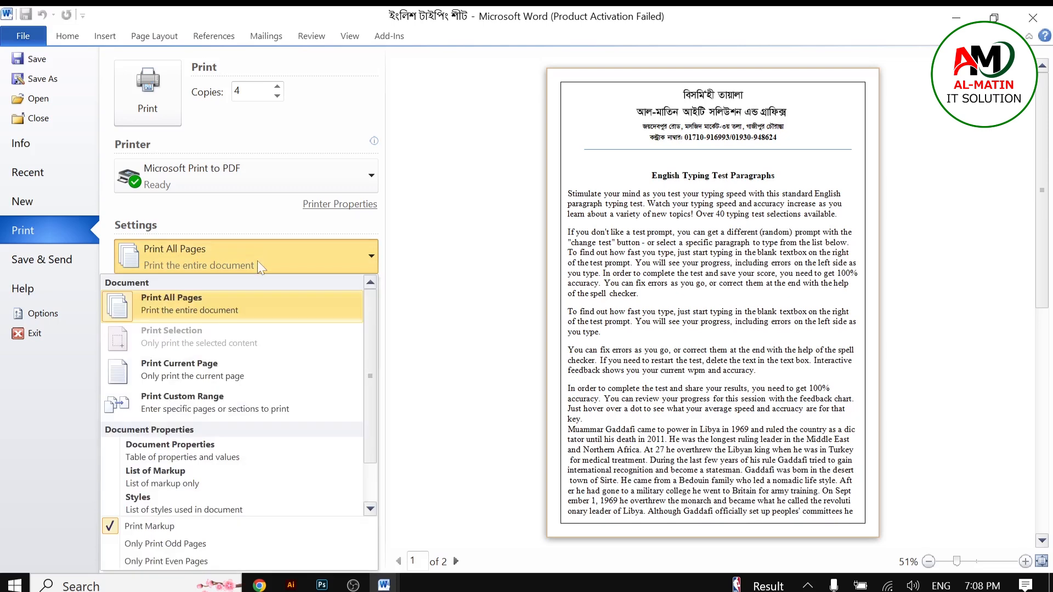
left_click(258, 261)
left_click(276, 262)
left_click(279, 262)
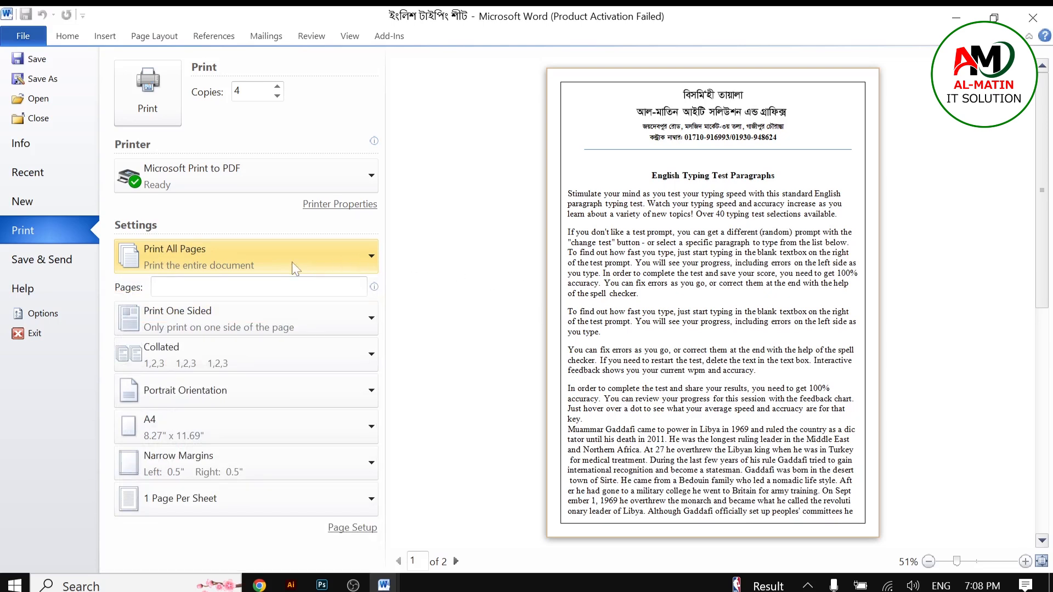
left_click(266, 267)
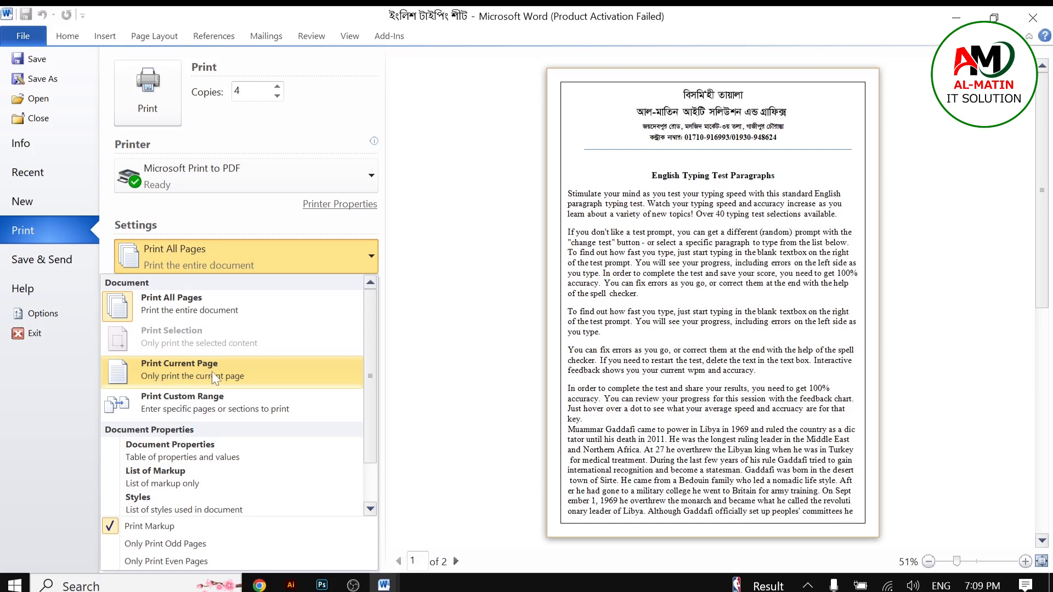
left_click(462, 348)
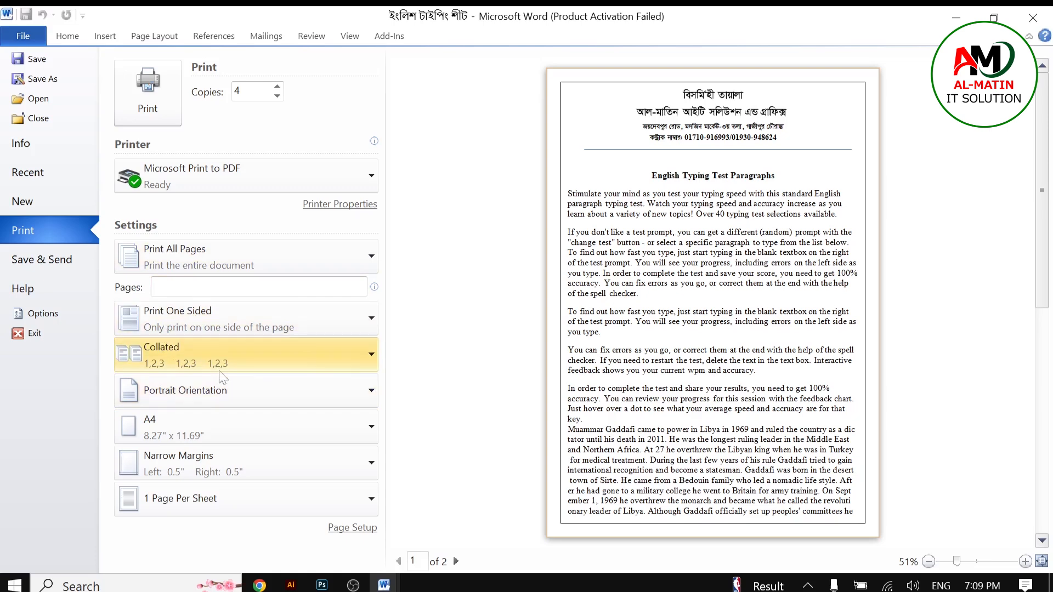
Step: Change the page orientation to Landscape
left_click(258, 314)
left_click(260, 314)
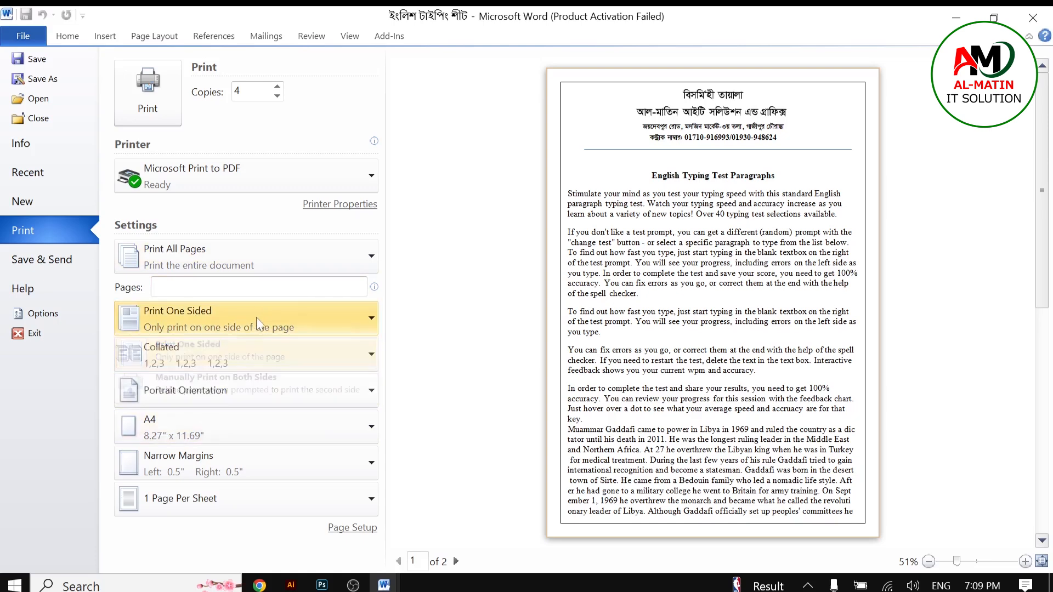
left_click(213, 390)
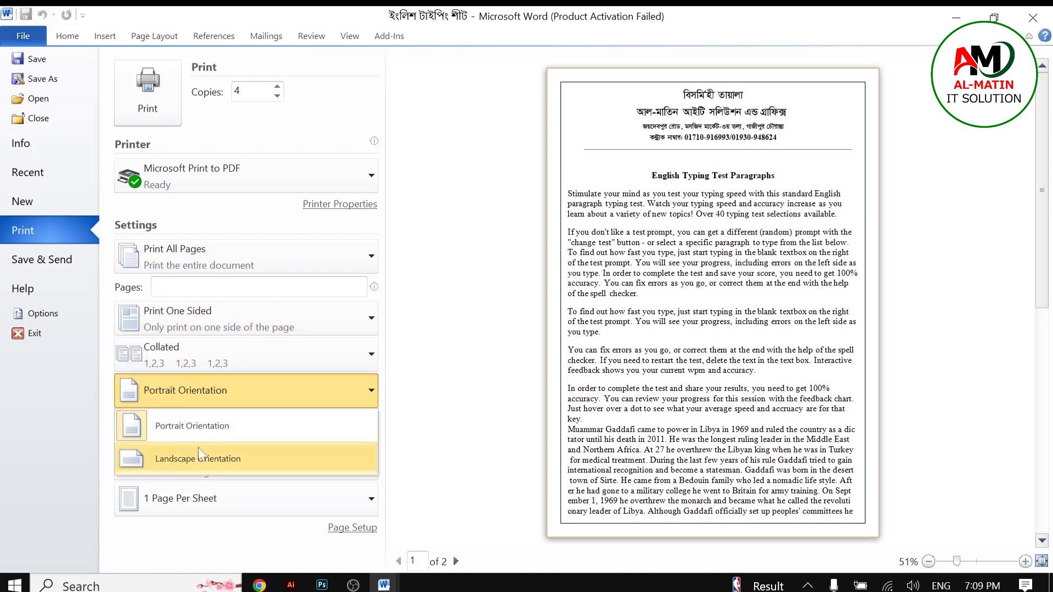
left_click(242, 430)
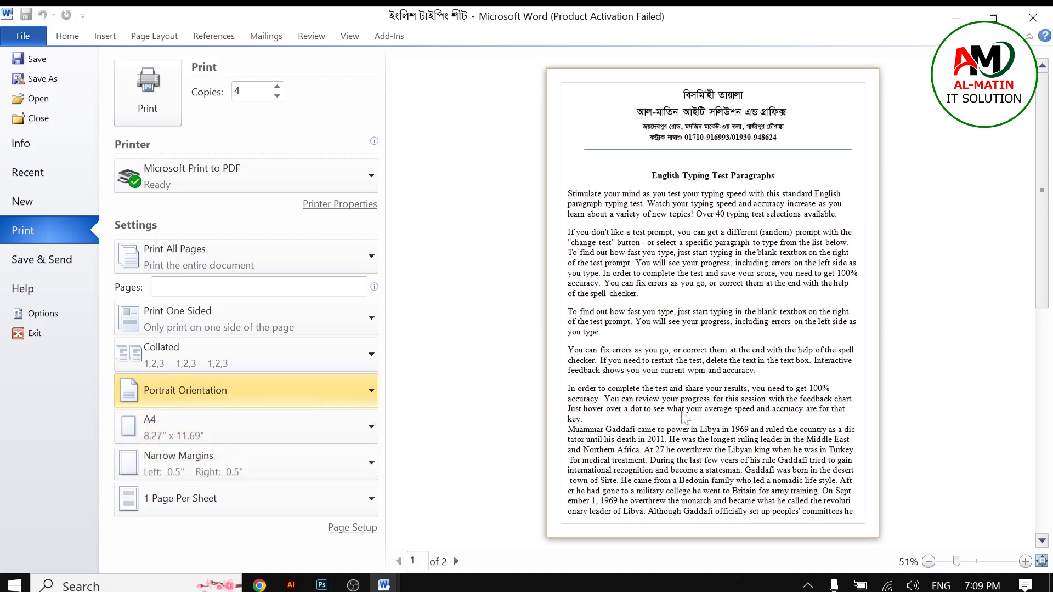
left_click(261, 391)
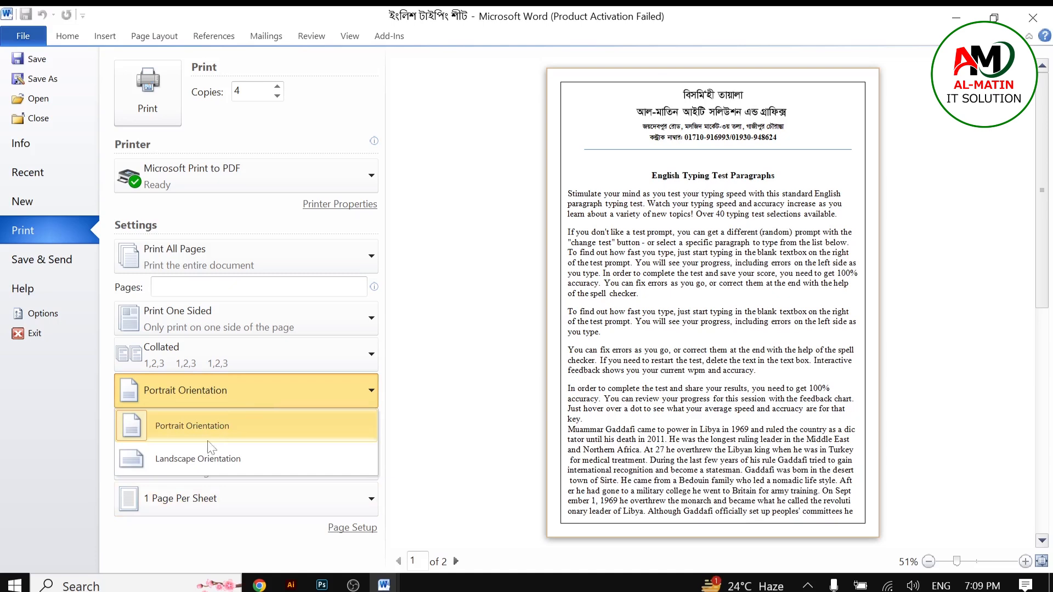
left_click(196, 459)
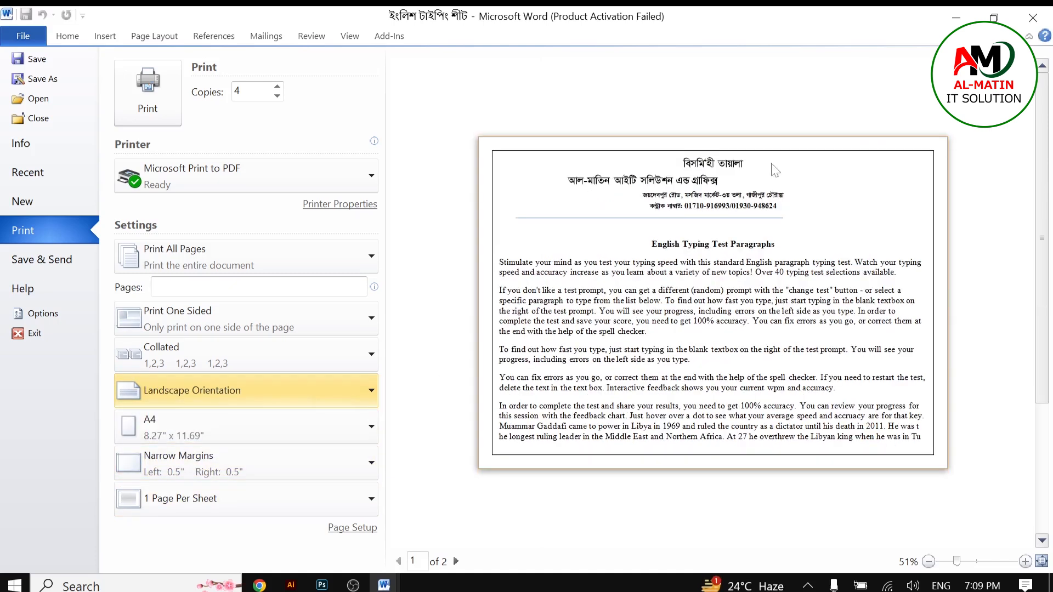
Step: Change the page orientation back to Portrait
left_click(239, 393)
left_click(210, 426)
left_click(205, 395)
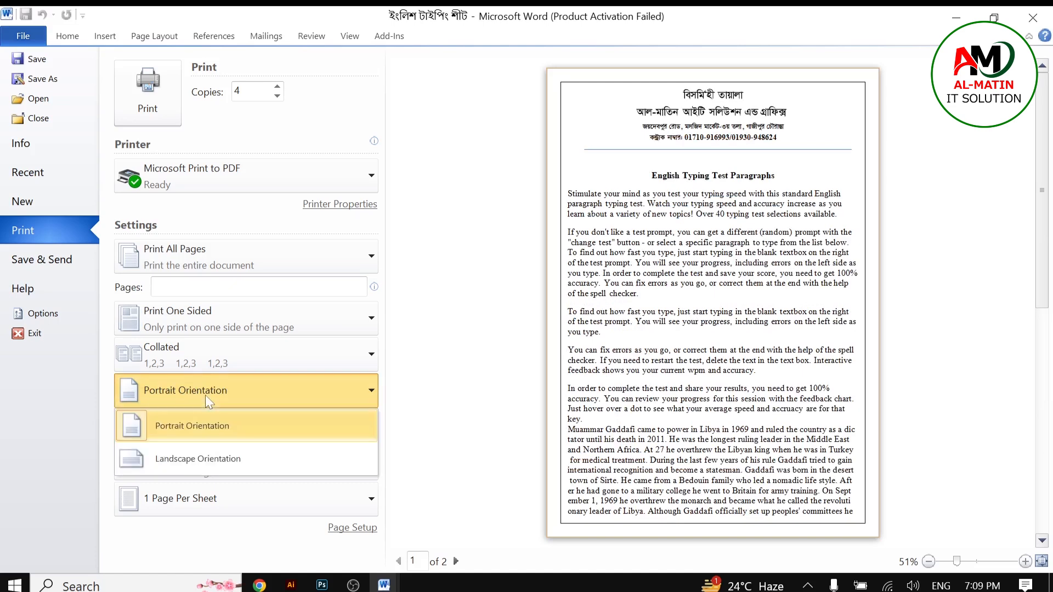
left_click(509, 440)
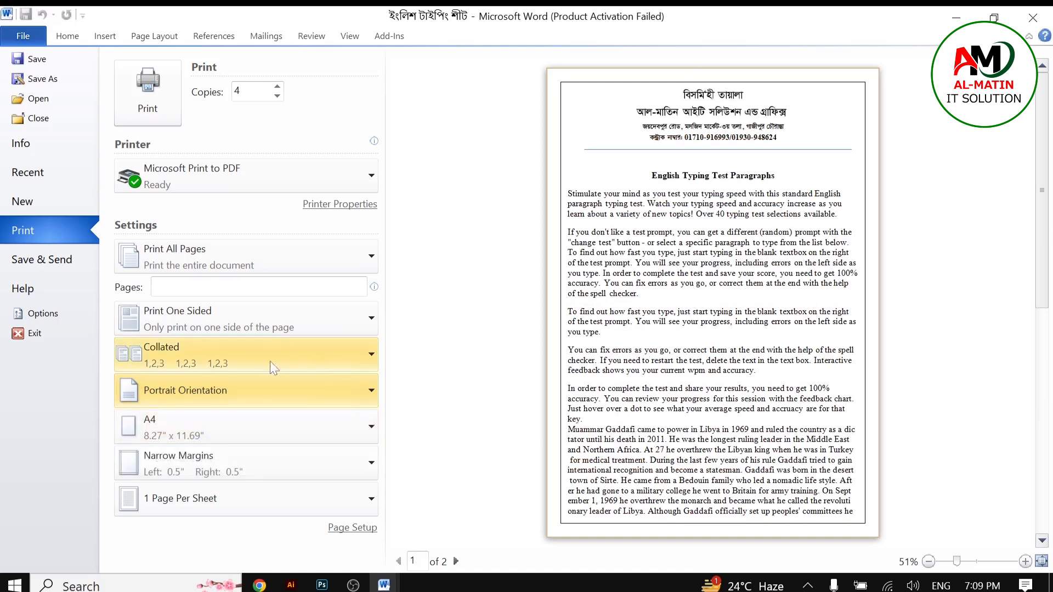
Step: Switch the orientation to Landscape once more and return it to Portrait
left_click(219, 386)
left_click(186, 457)
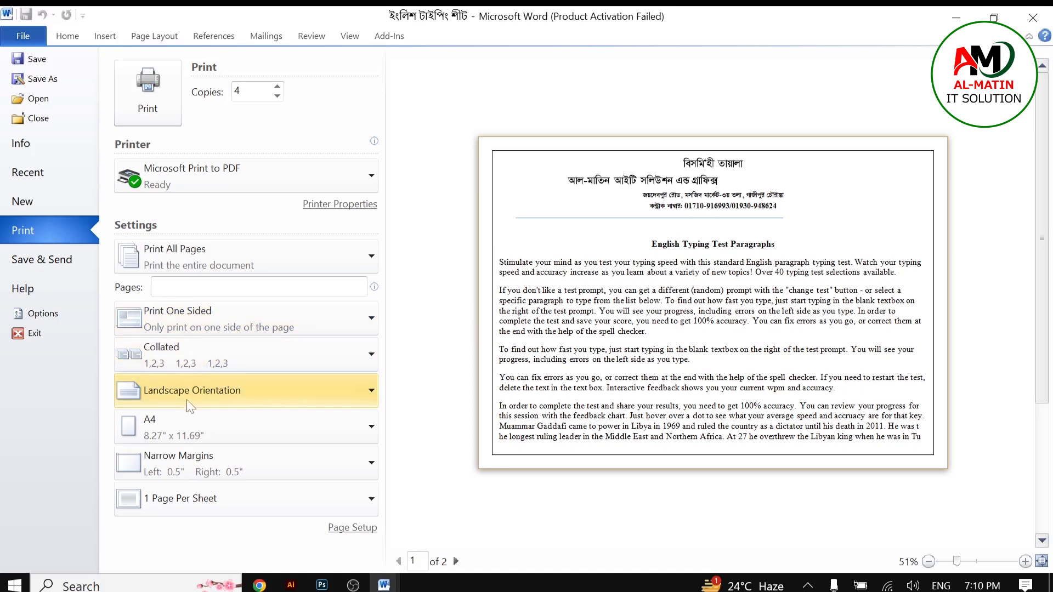
left_click(197, 387)
left_click(189, 422)
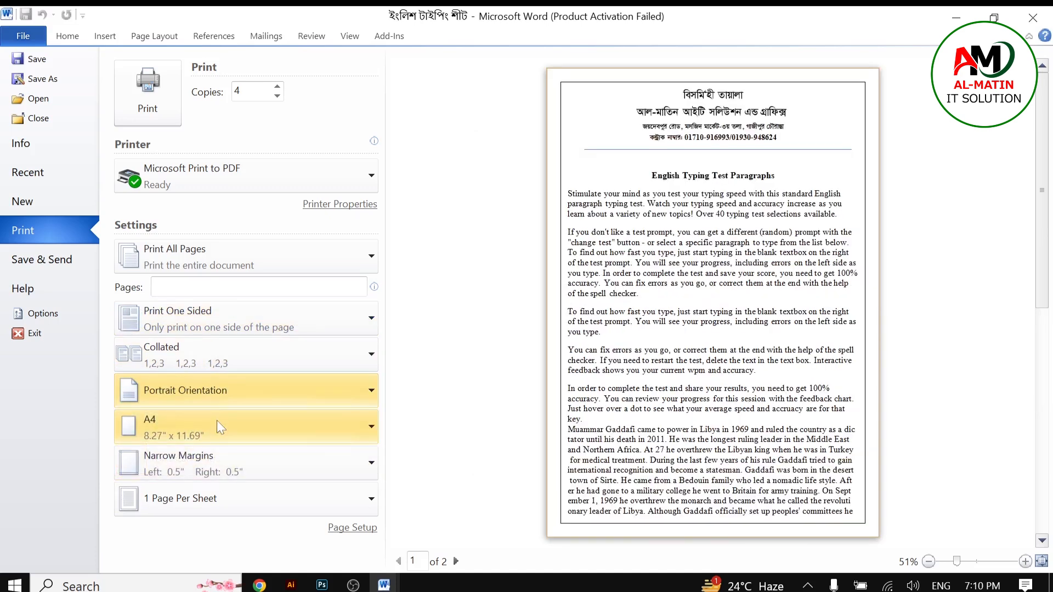
Step: Open the paper size list and select A4
left_click(161, 433)
left_click(161, 434)
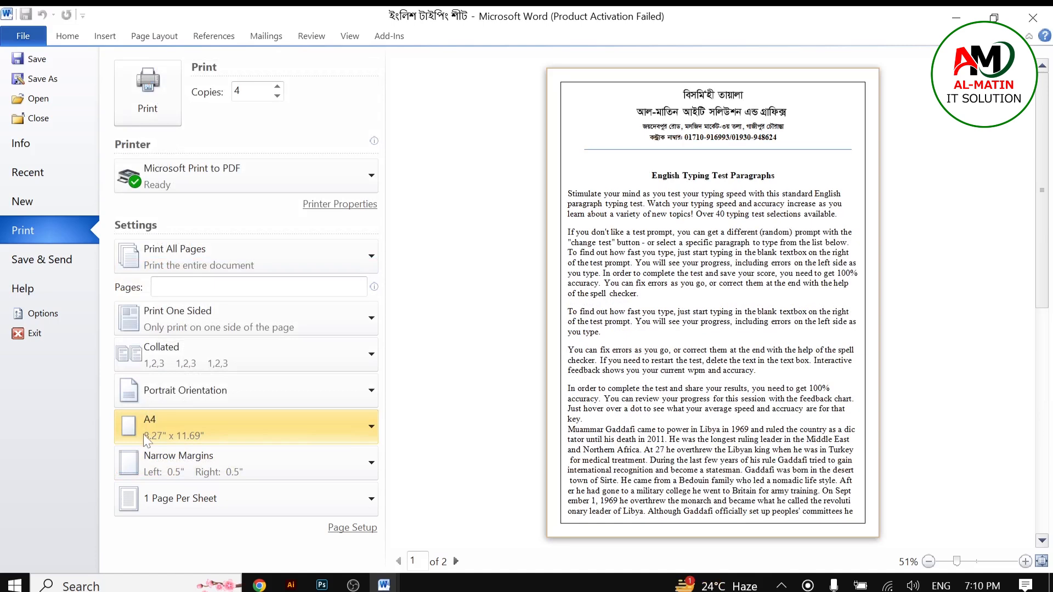
left_click(143, 433)
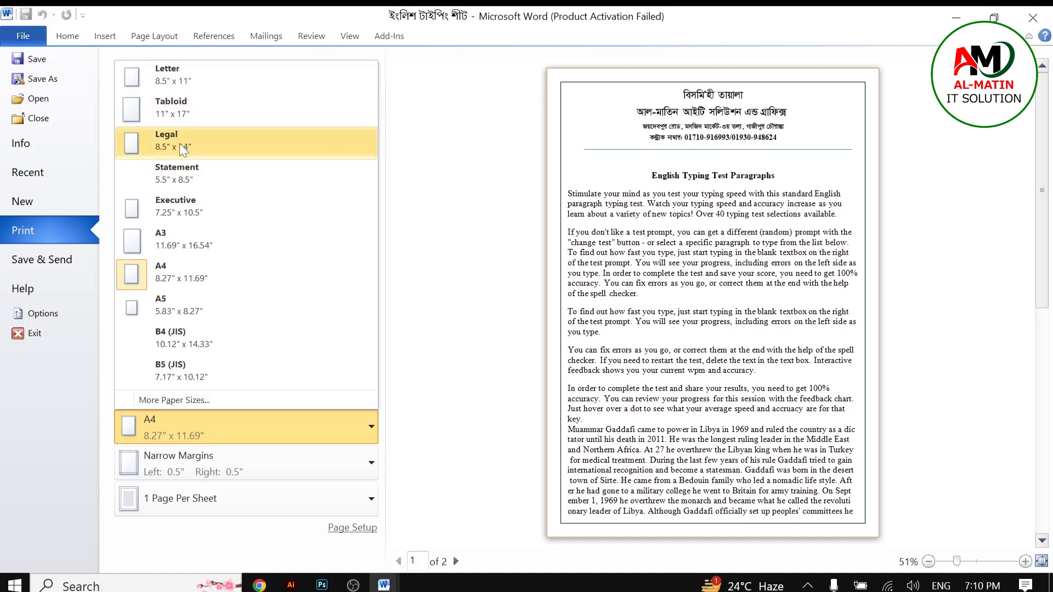
left_click(176, 274)
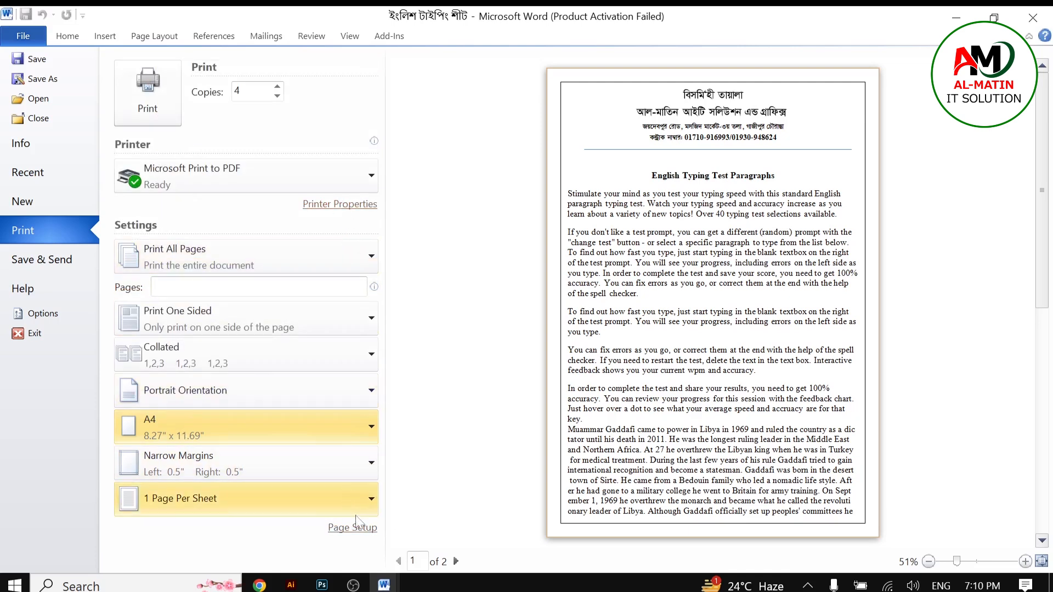
Step: Open Page Setup and set the top and bottom margins to 1 inch
left_click(362, 527)
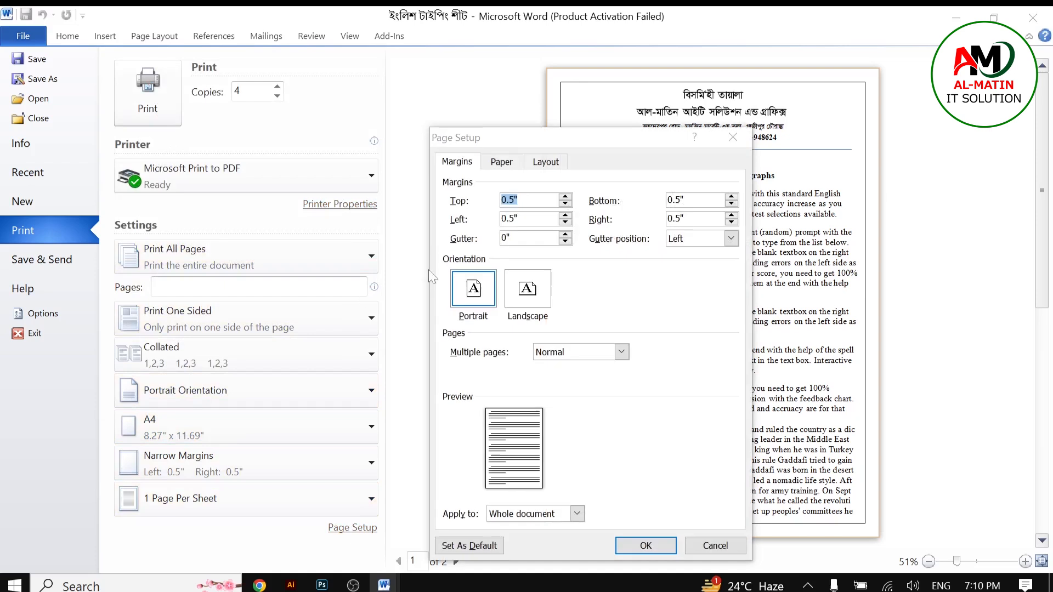
left_click(501, 161)
left_click(456, 162)
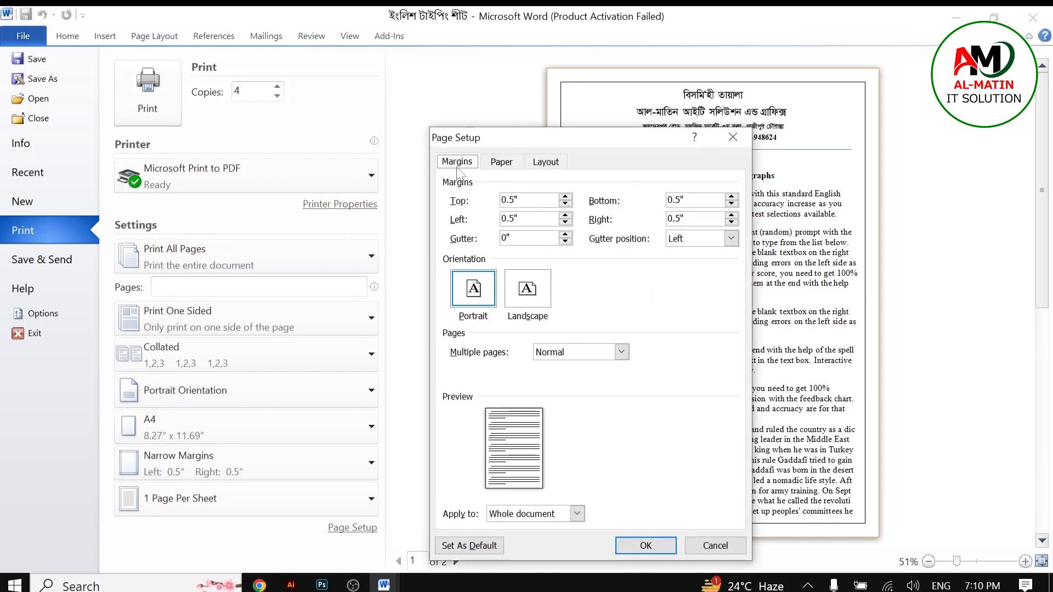
left_click_drag(672, 140, 382, 95)
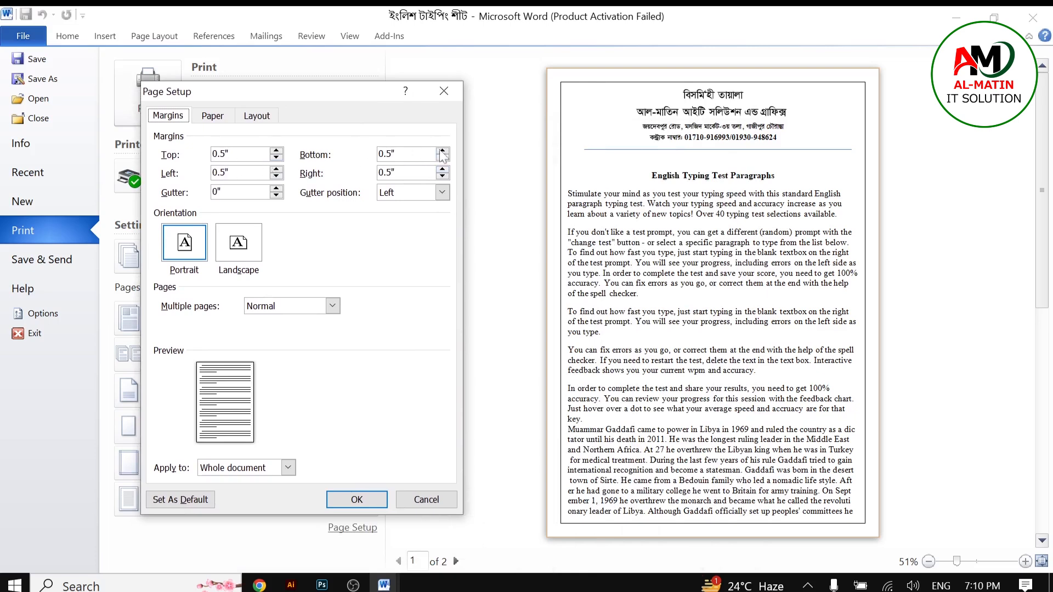
right_click(317, 177)
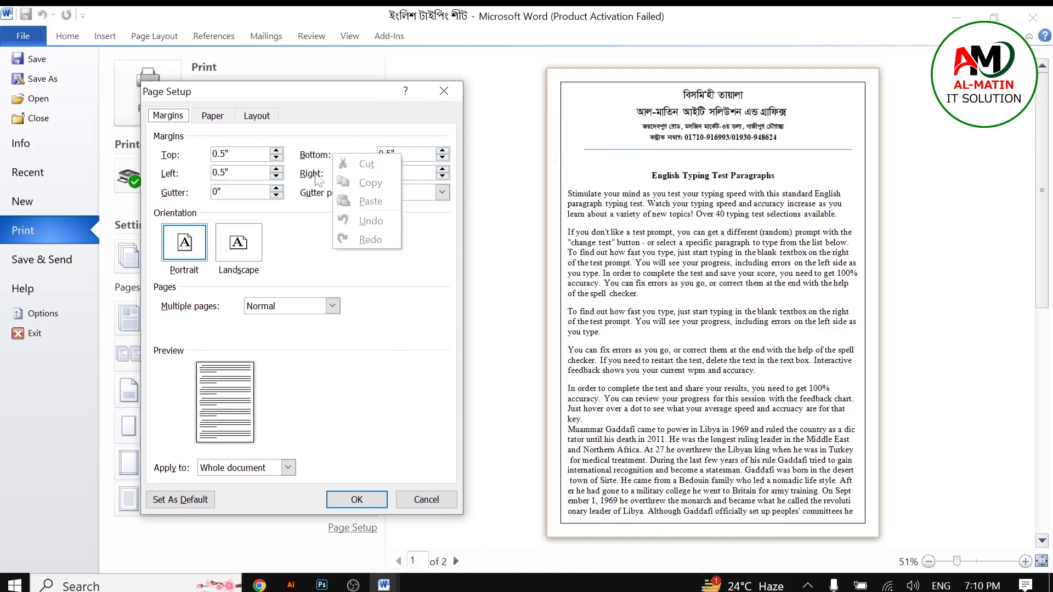
left_click(320, 113)
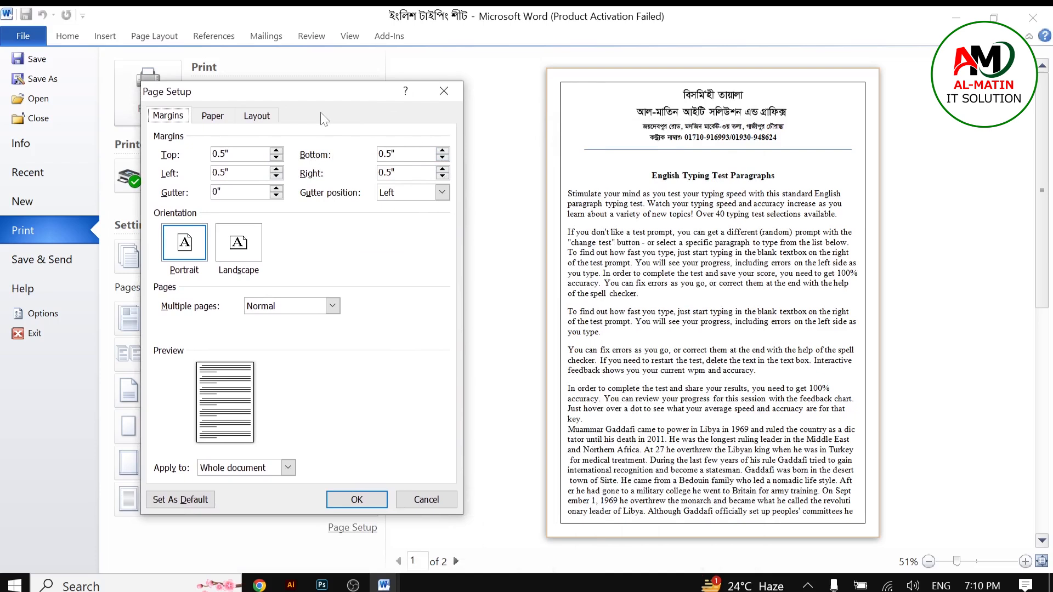
left_click(277, 158)
left_click(276, 158)
left_click(277, 152)
left_click(277, 152)
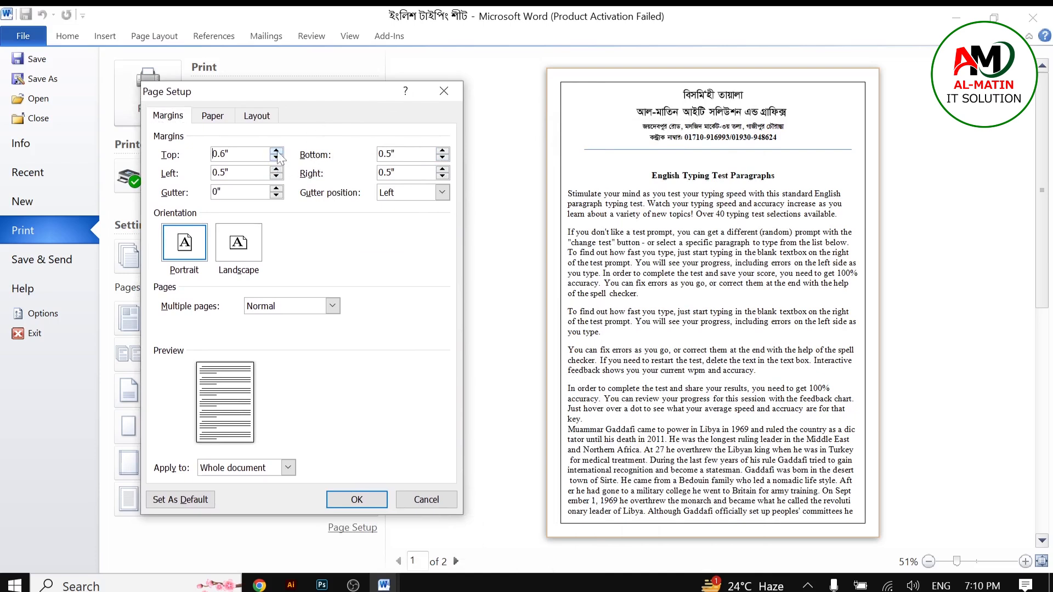
left_click(277, 152)
left_click(277, 153)
left_click(277, 153)
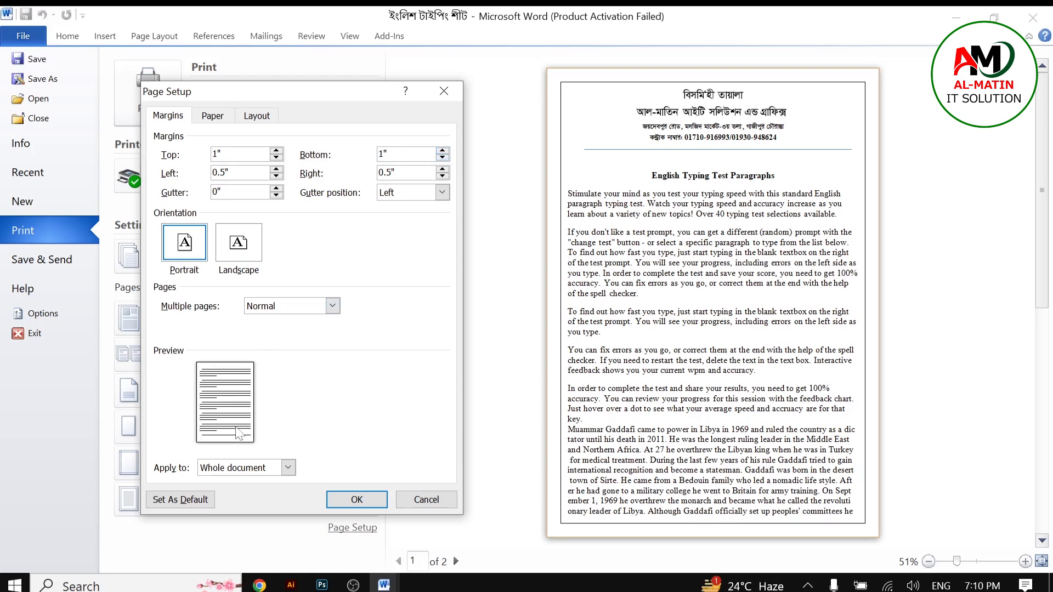
left_click(349, 503)
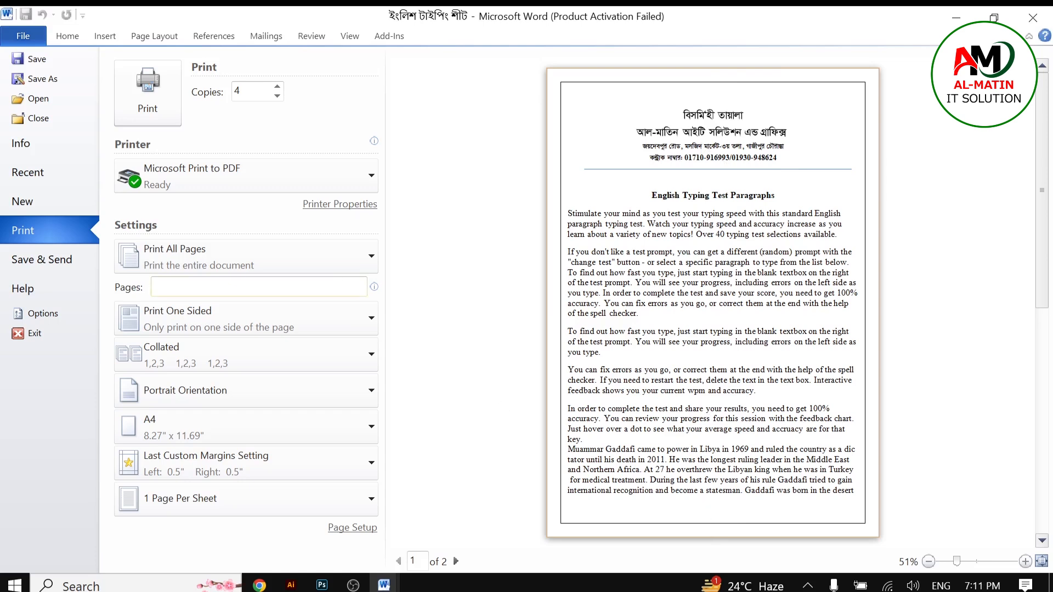
Step: Open Page Setup and set the top and bottom margins to 0.5 inch
left_click(352, 528)
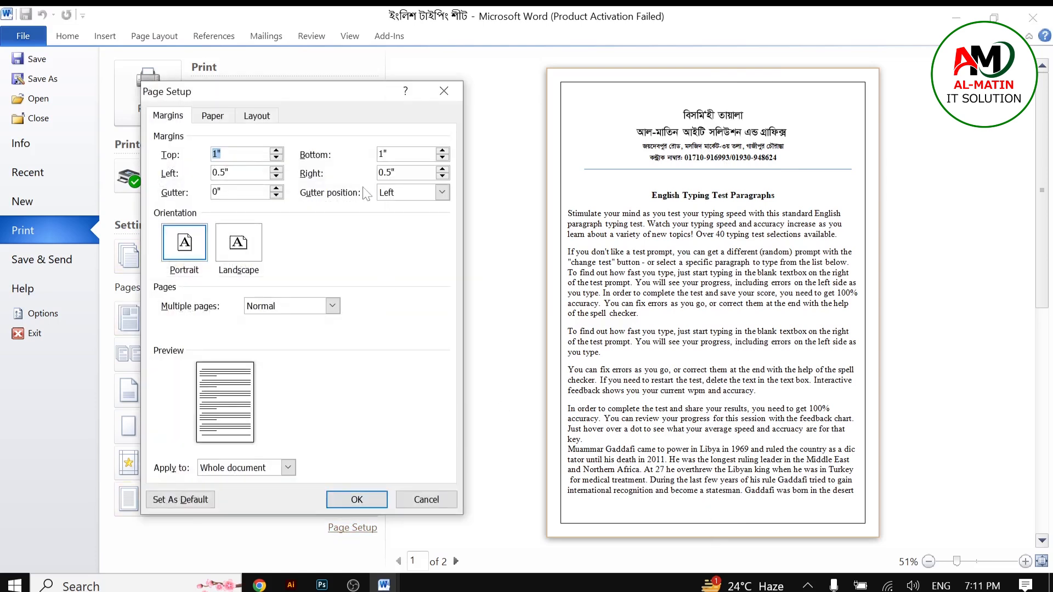
left_click(214, 117)
left_click(169, 116)
left_click(441, 158)
left_click(276, 159)
left_click(277, 159)
left_click(276, 159)
left_click(276, 159)
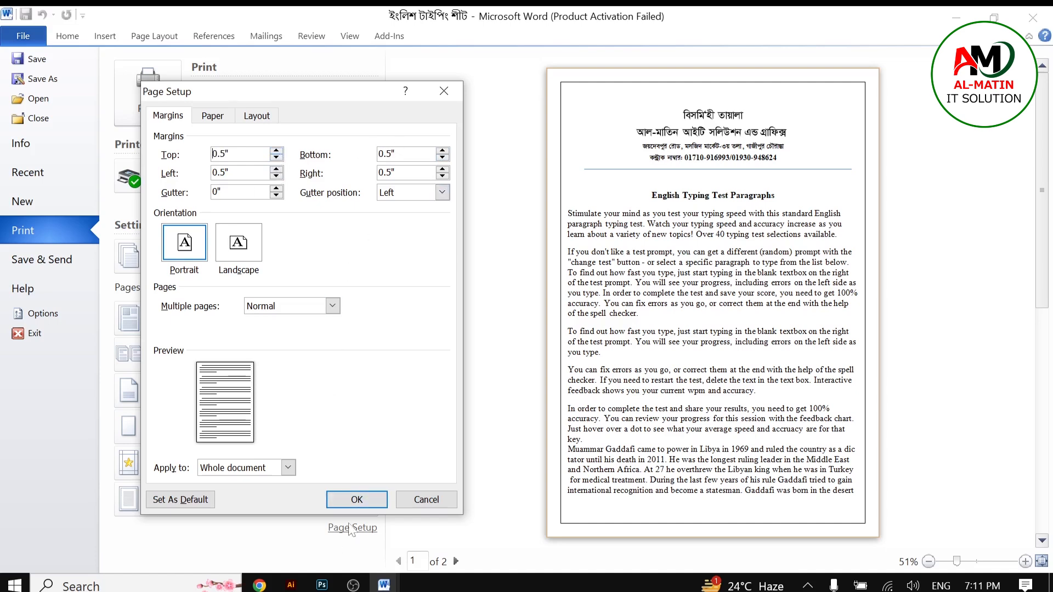
left_click(357, 500)
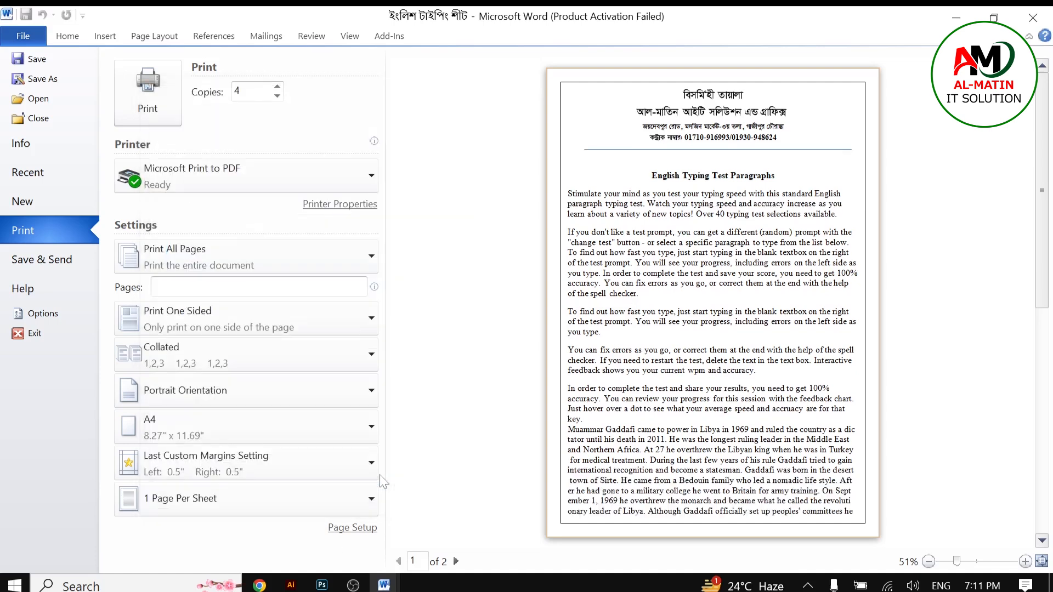
Step: Open Page Setup again and browse the available paper sizes, keeping A4
left_click(354, 528)
left_click(214, 117)
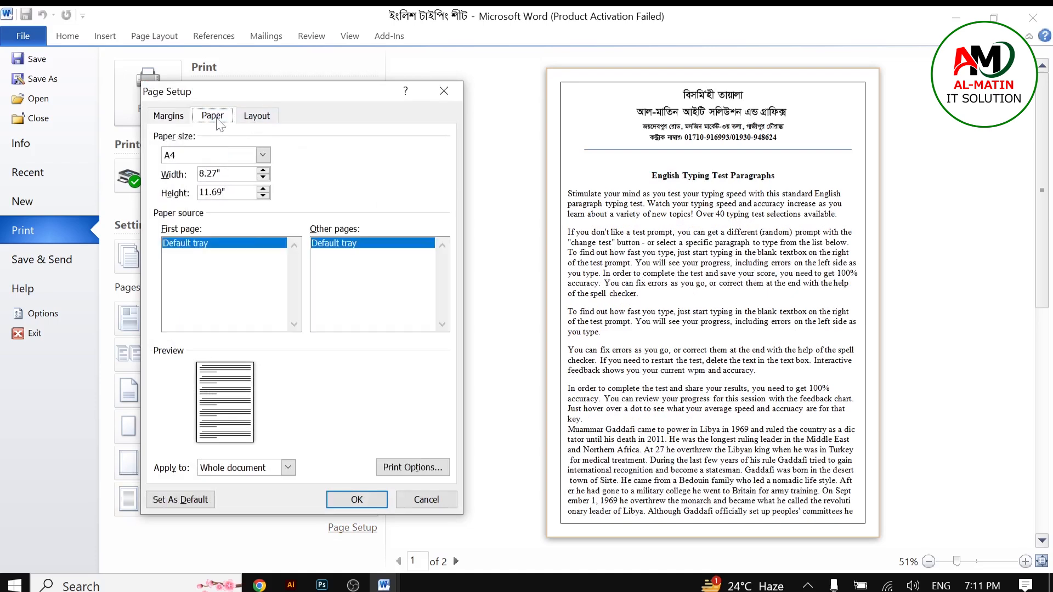
left_click(262, 154)
left_click(198, 213)
right_click(202, 191)
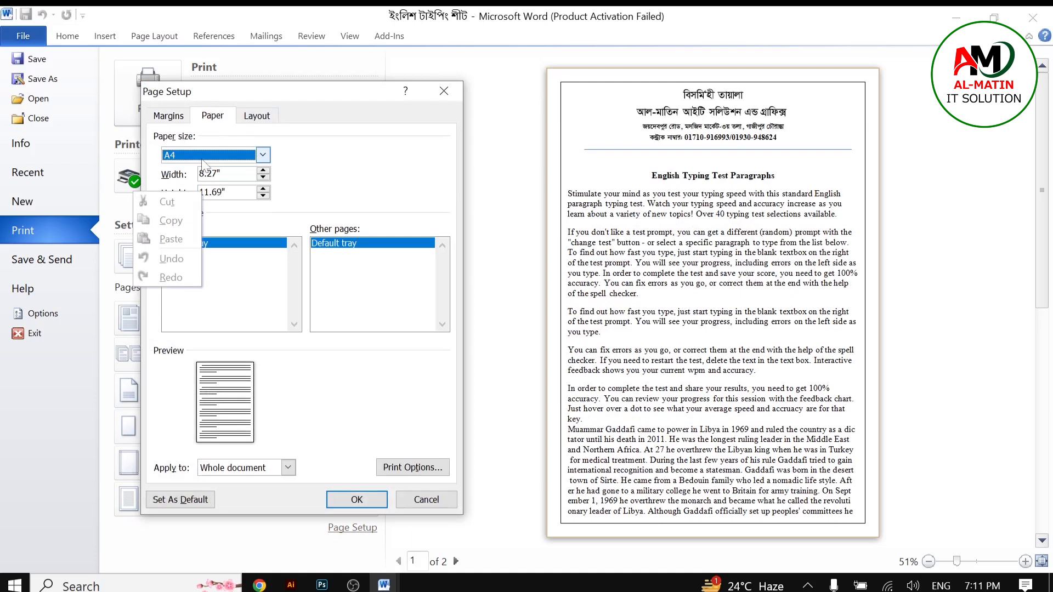
left_click(277, 162)
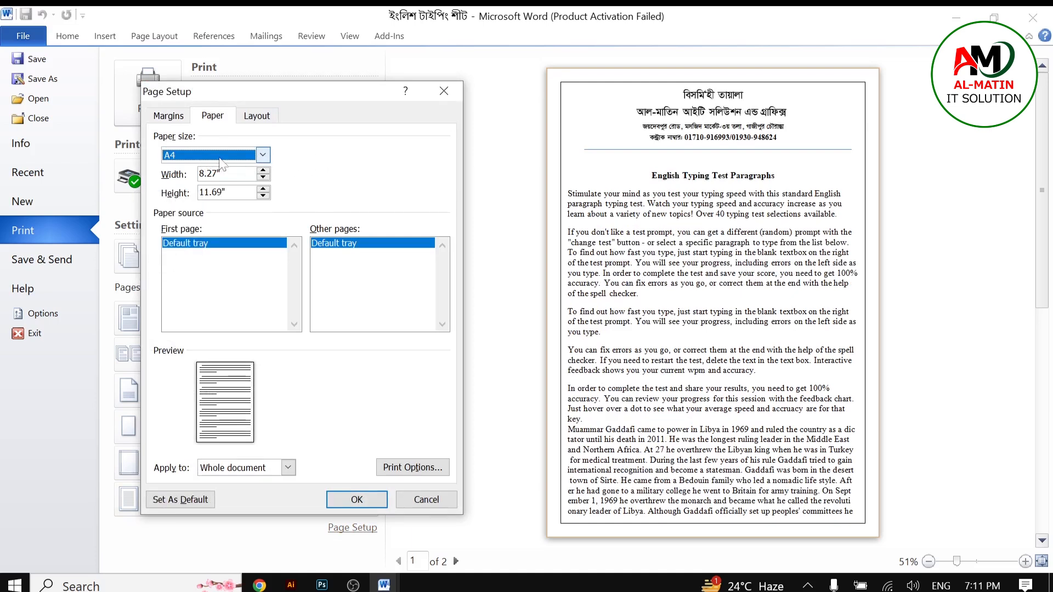
left_click(262, 155)
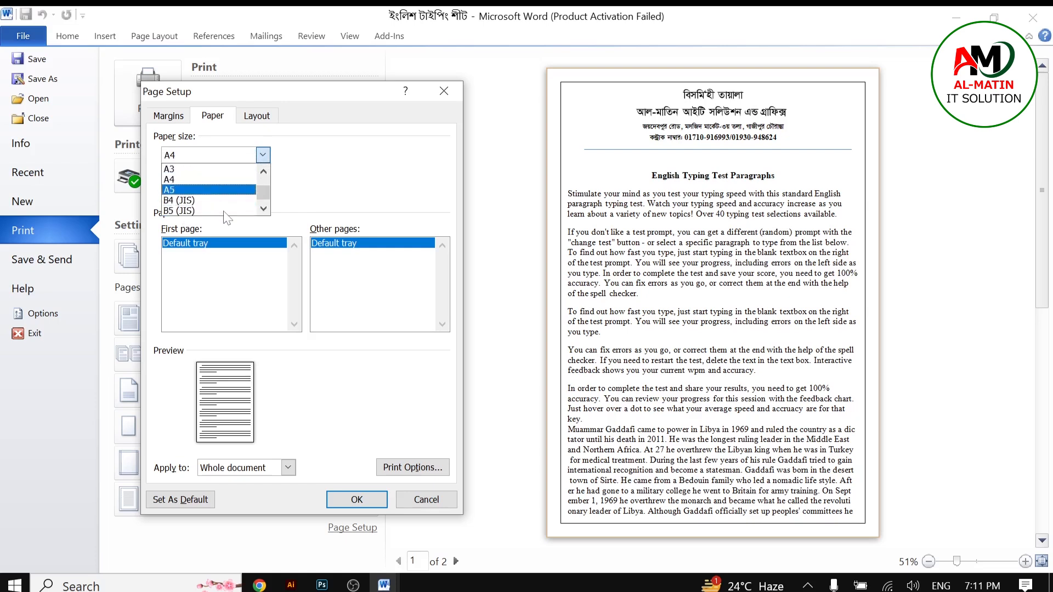
scroll(228, 186, "up", 2)
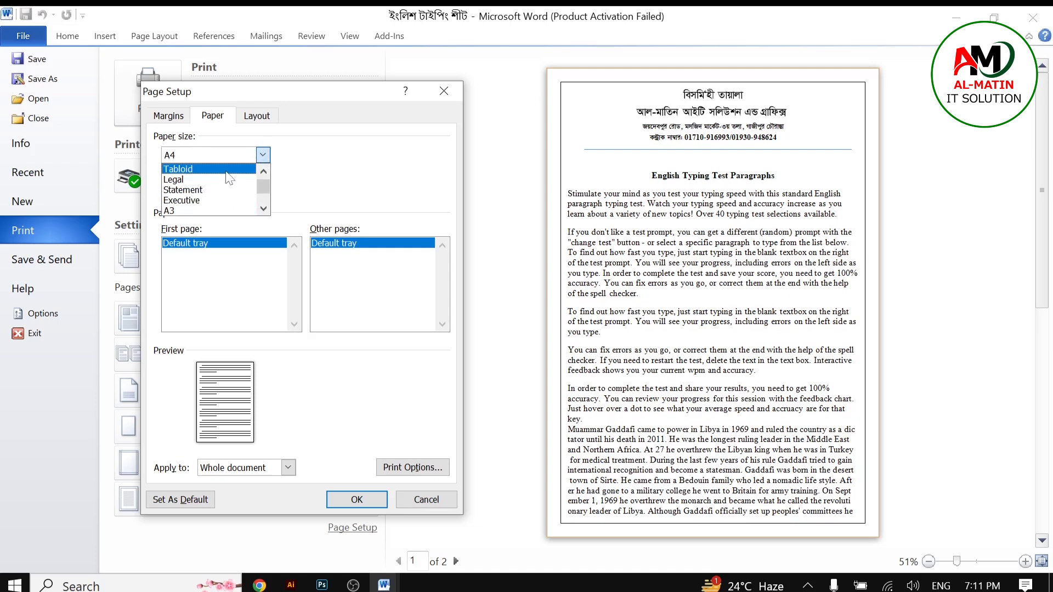
left_click(387, 185)
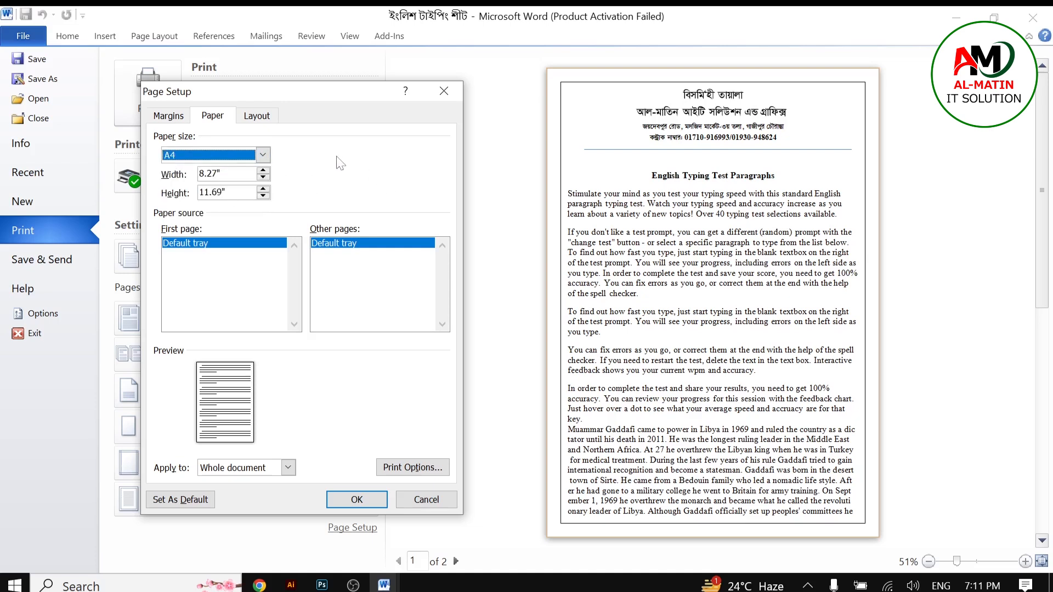
left_click(188, 116)
left_click(210, 116)
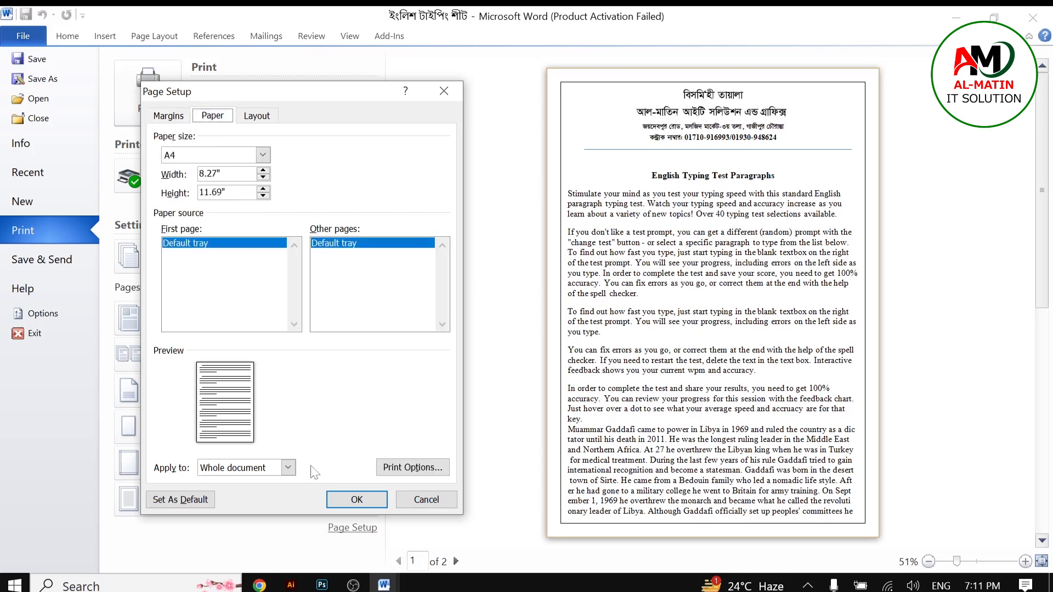
left_click(356, 499)
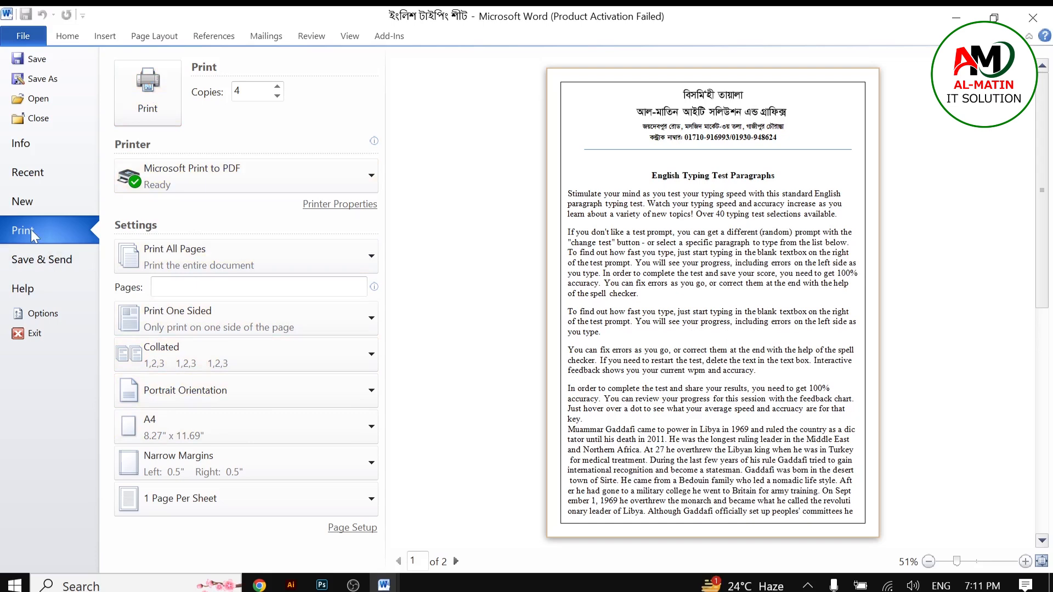
Step: Open Save As and choose PDF as the file type, then cancel without saving
left_click(43, 263)
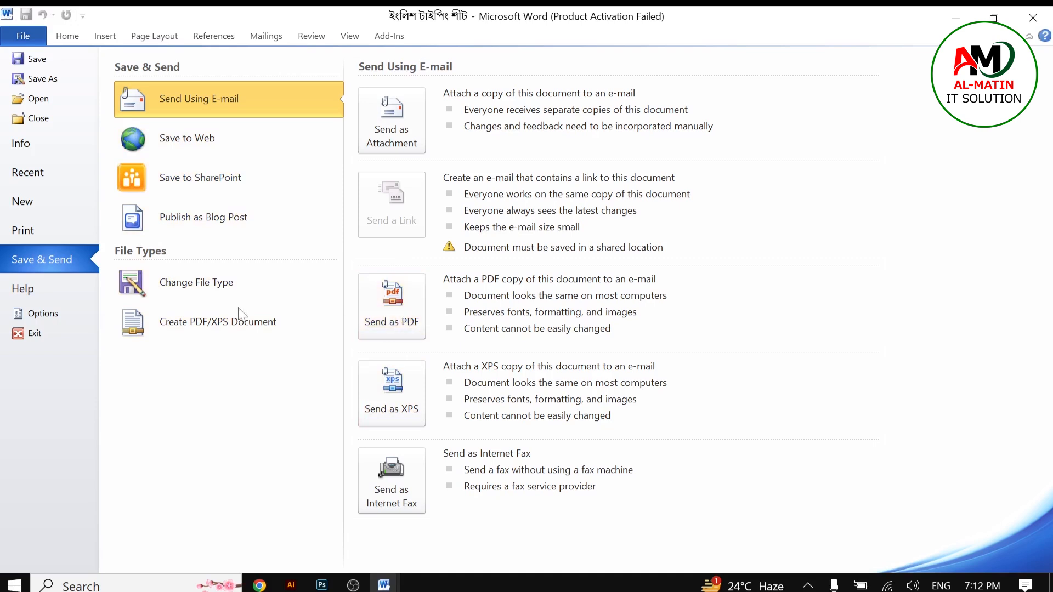
left_click(43, 80)
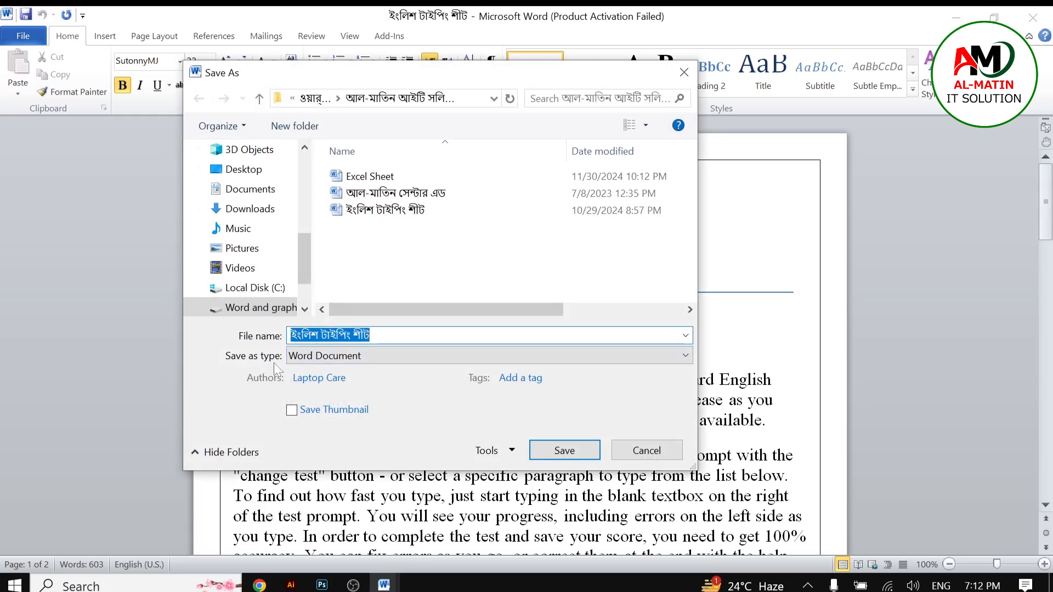
left_click(301, 357)
left_click(309, 461)
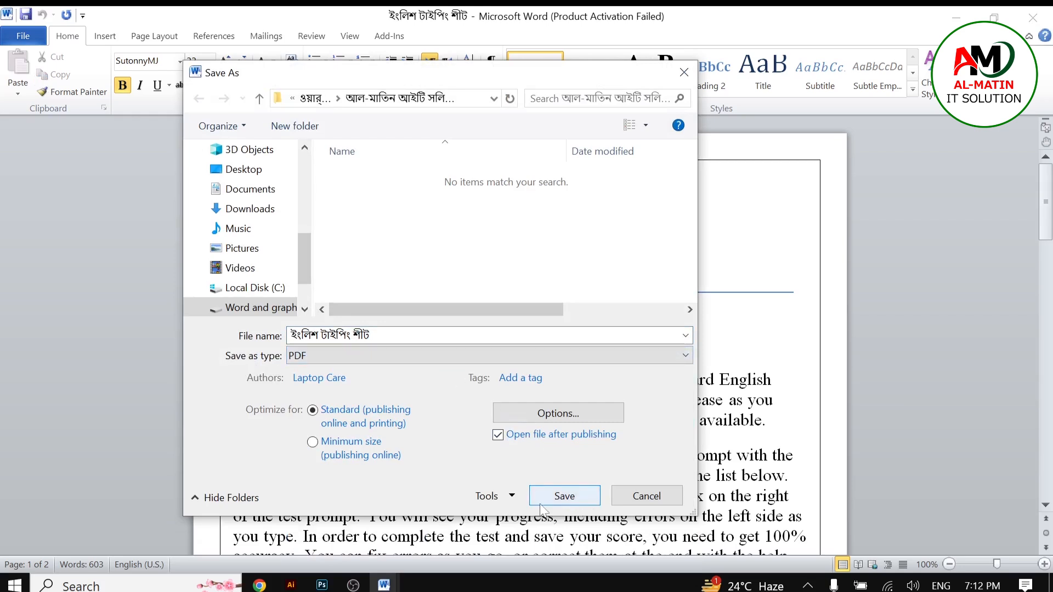
left_click(642, 499)
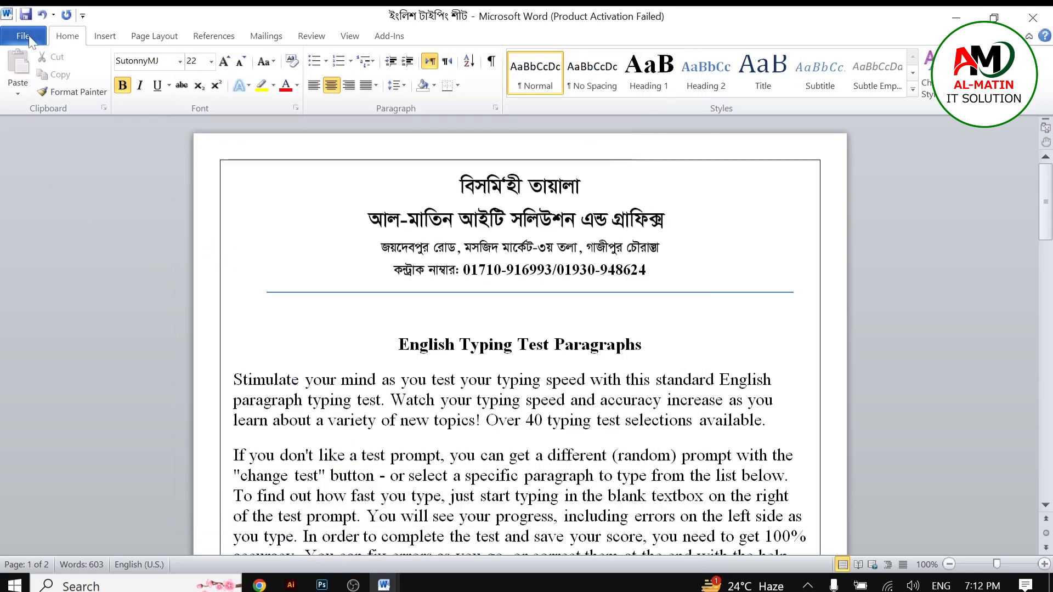
Step: Open Word Options to view the General settings, then close the dialog
left_click(24, 36)
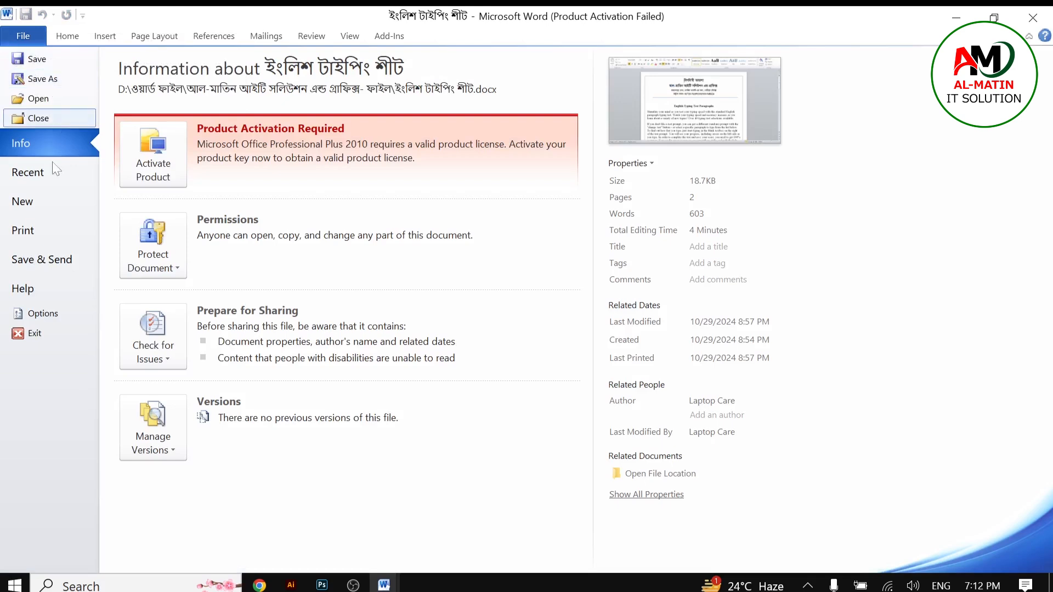
left_click(51, 314)
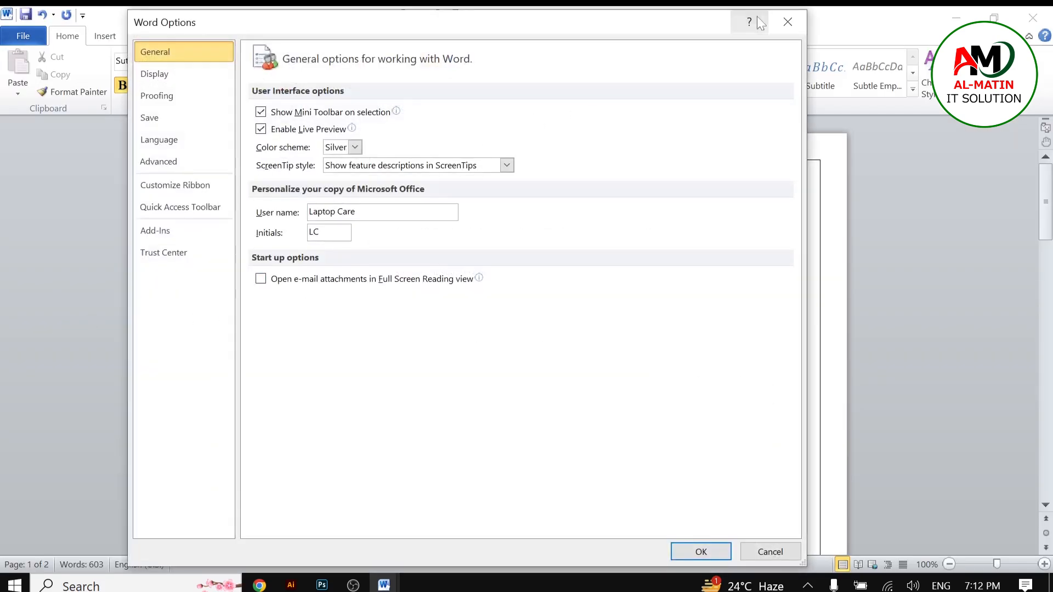
left_click_drag(512, 36, 526, 69)
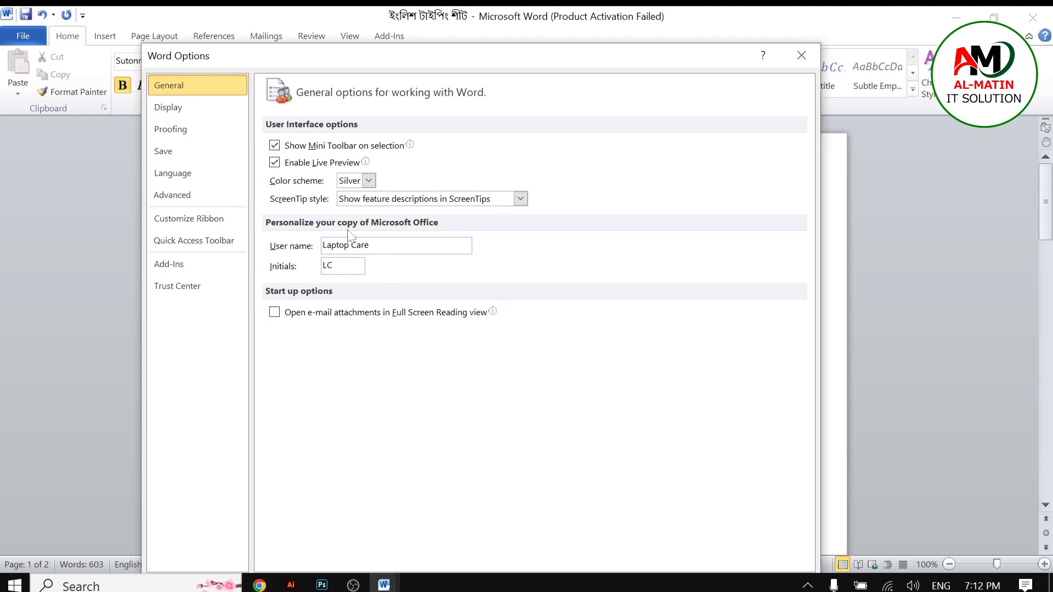
left_click(811, 61)
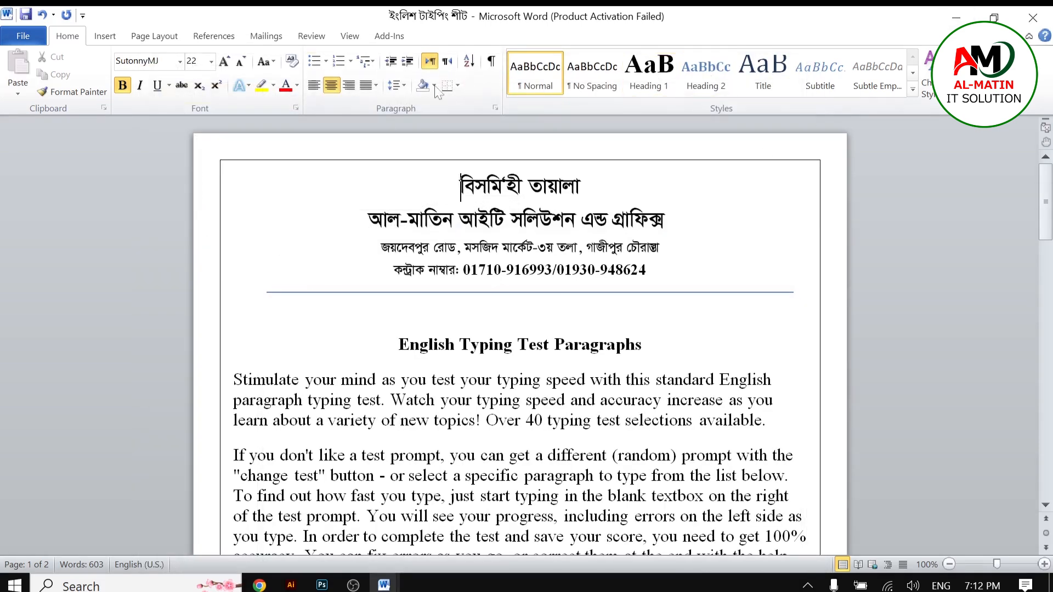
left_click(38, 34)
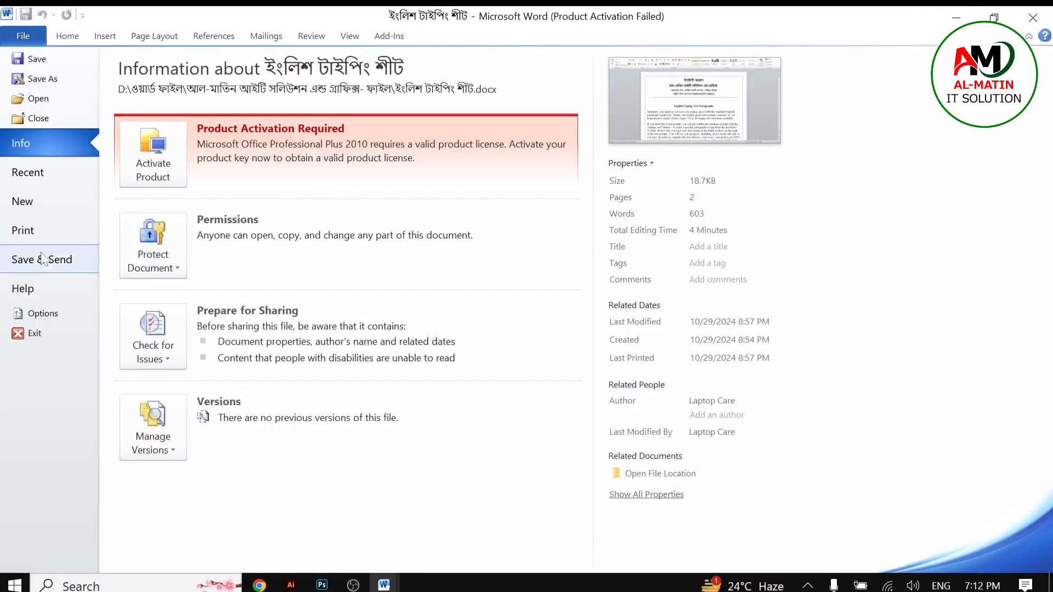
left_click(33, 312)
left_click(274, 129)
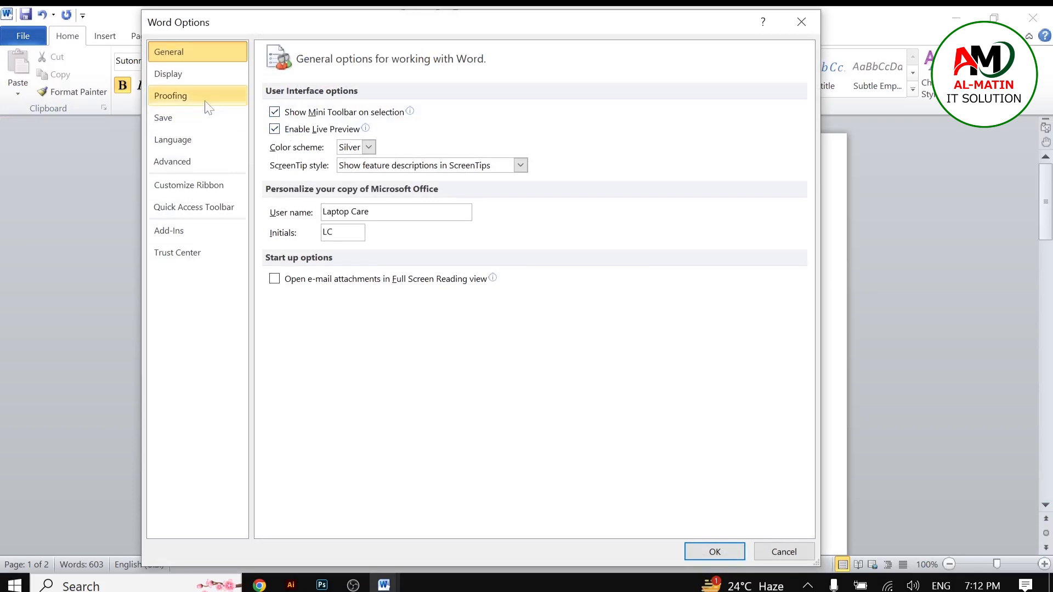
left_click(177, 74)
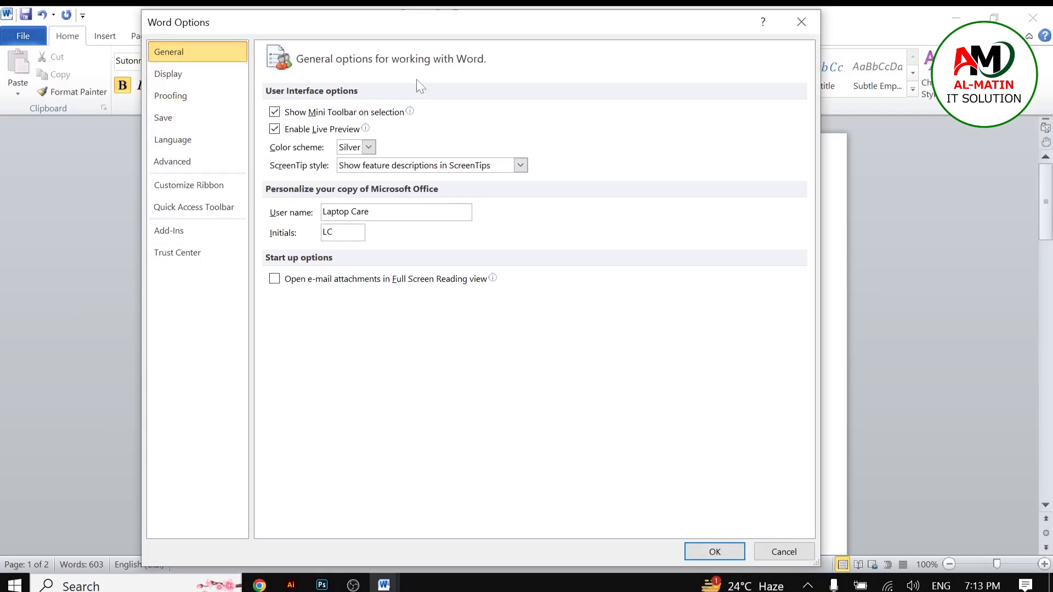
left_click(801, 22)
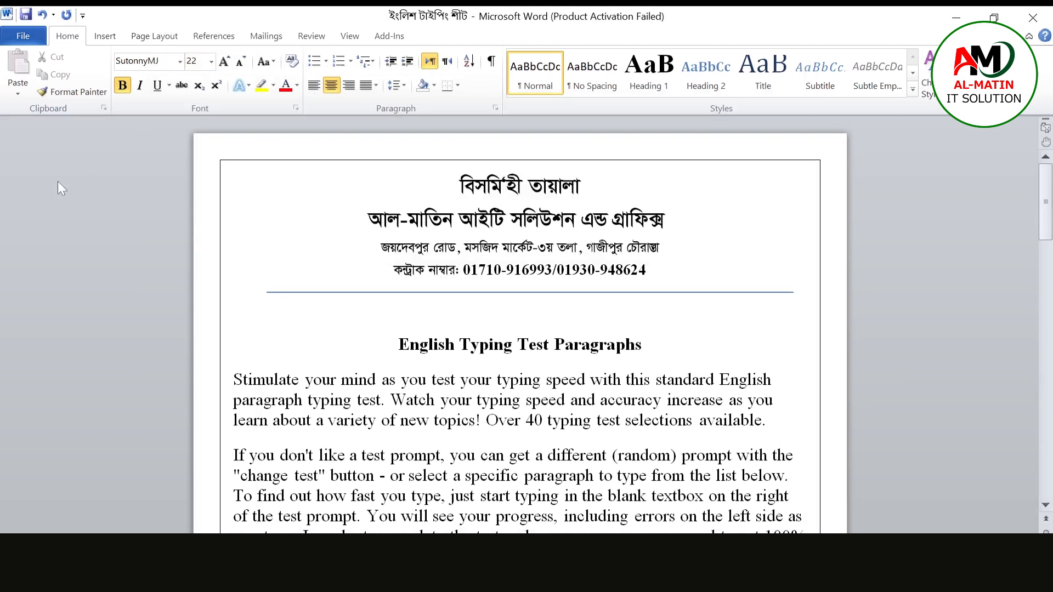
Step: Try to close the Word window and dismiss the save-changes prompt
left_click(23, 36)
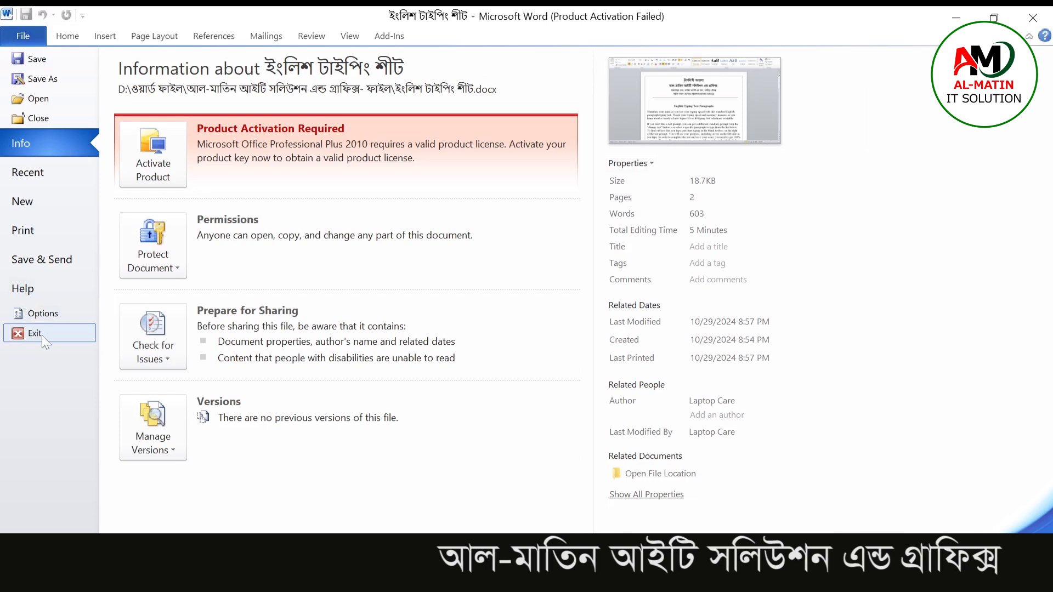
left_click(1027, 20)
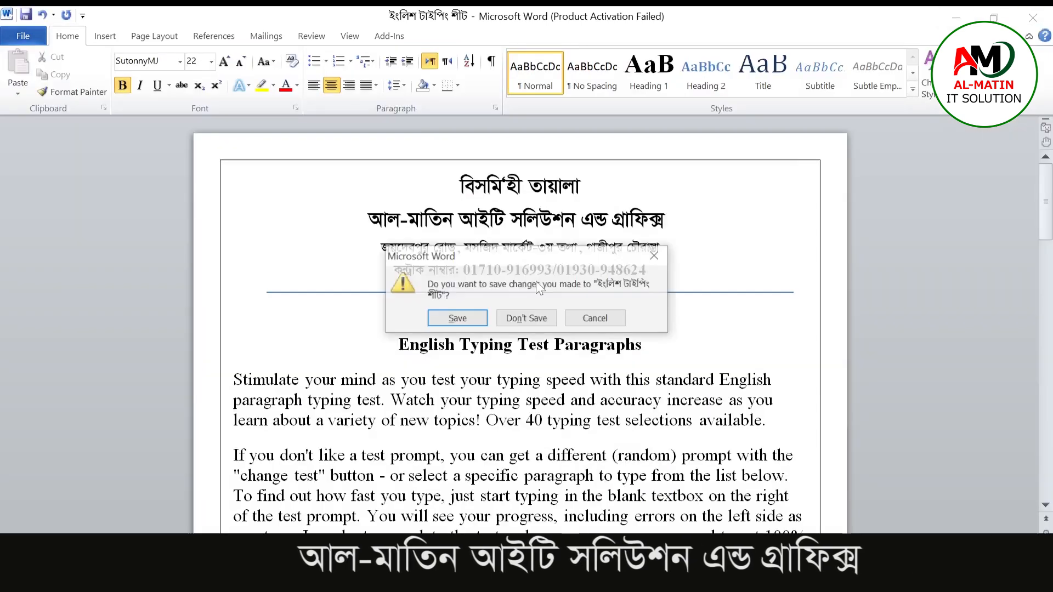
left_click(653, 256)
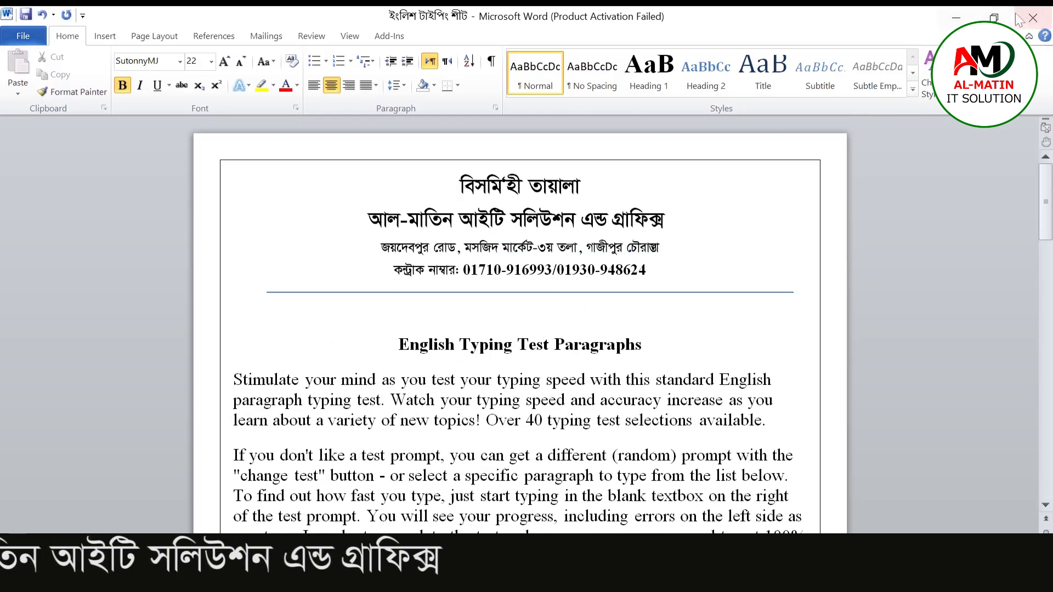
Step: Minimize the window and switch back to the English typing sheet document from the taskbar
left_click(956, 18)
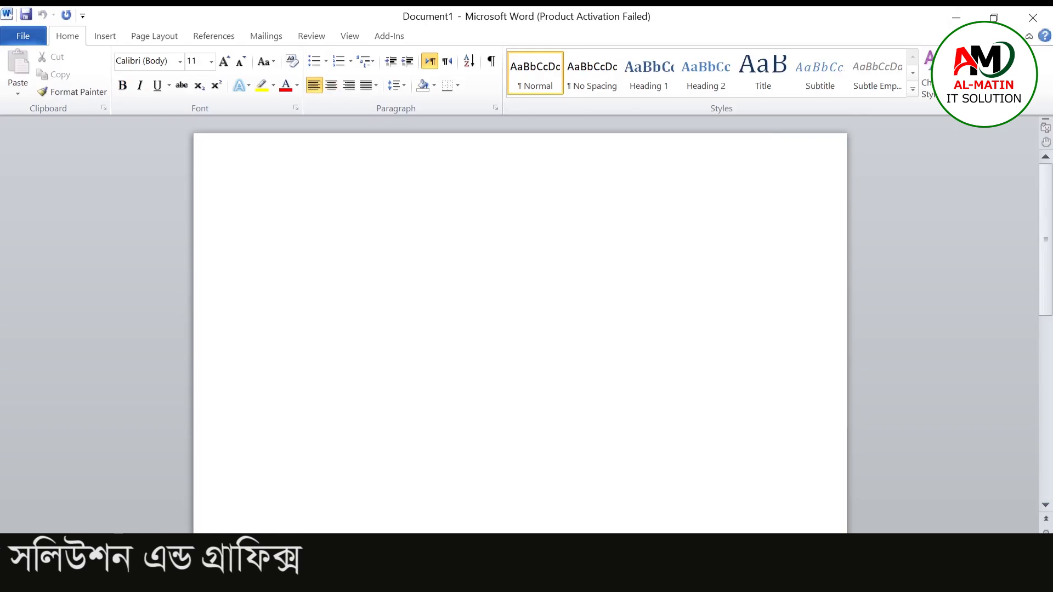
left_click(384, 582)
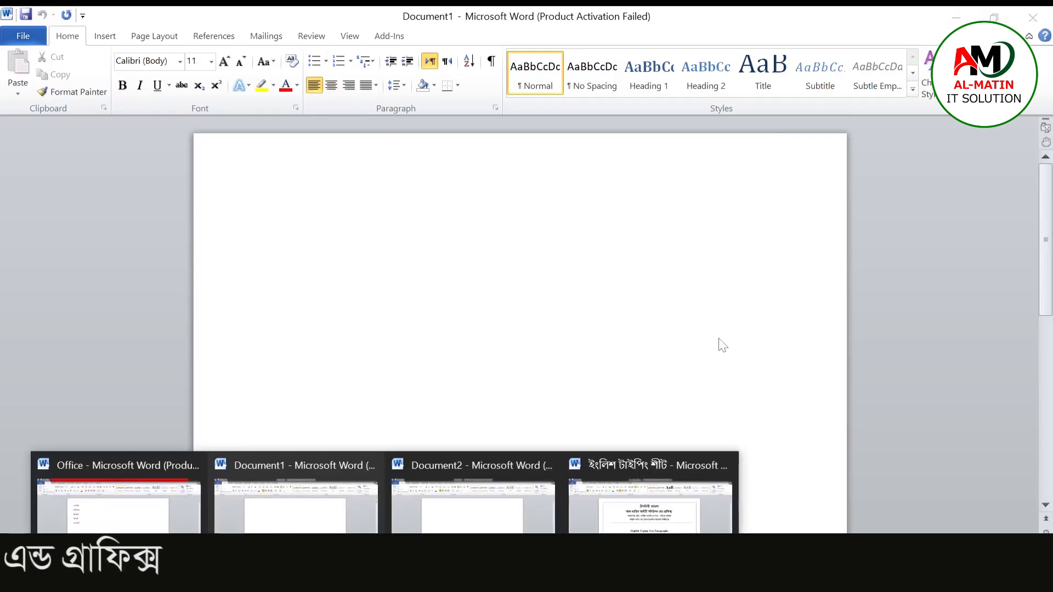
left_click(635, 510)
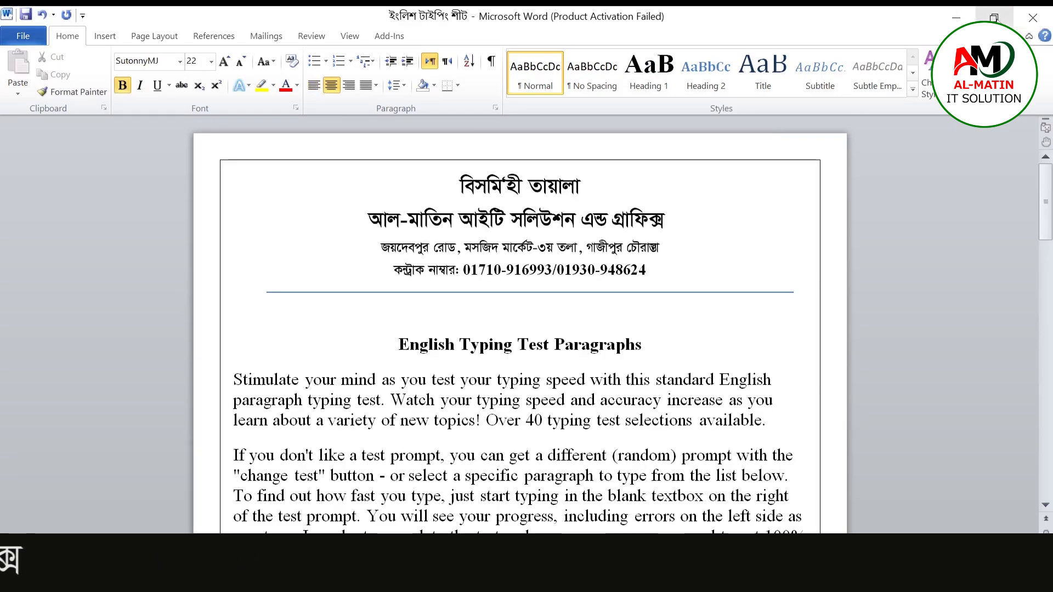
left_click(994, 18)
left_click_drag(666, 146, 725, 144)
left_click(859, 138)
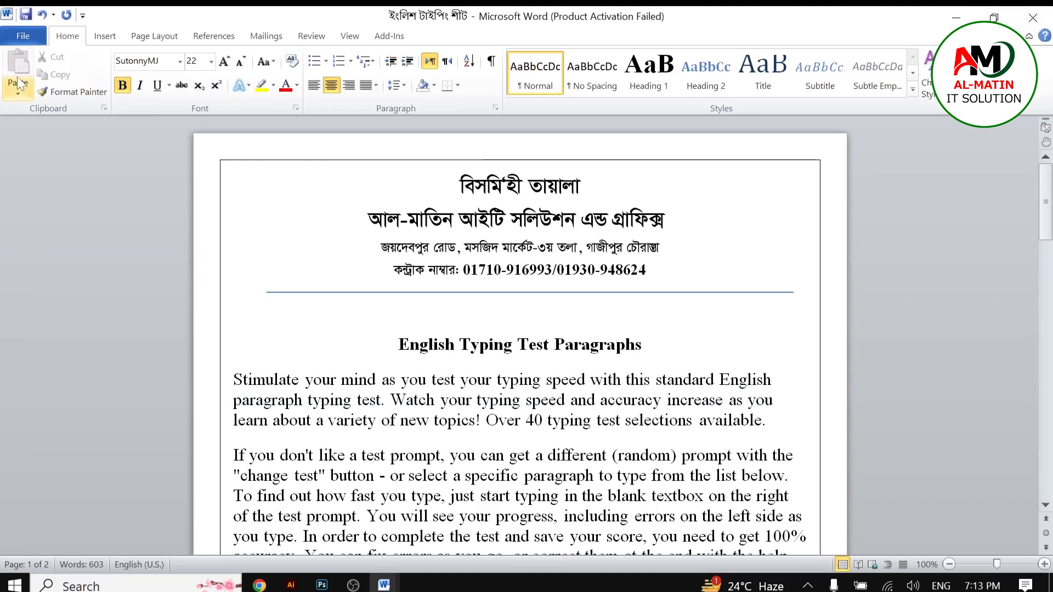
Step: Exit Word without saving changes to the typing sheet document
left_click(23, 36)
left_click(21, 333)
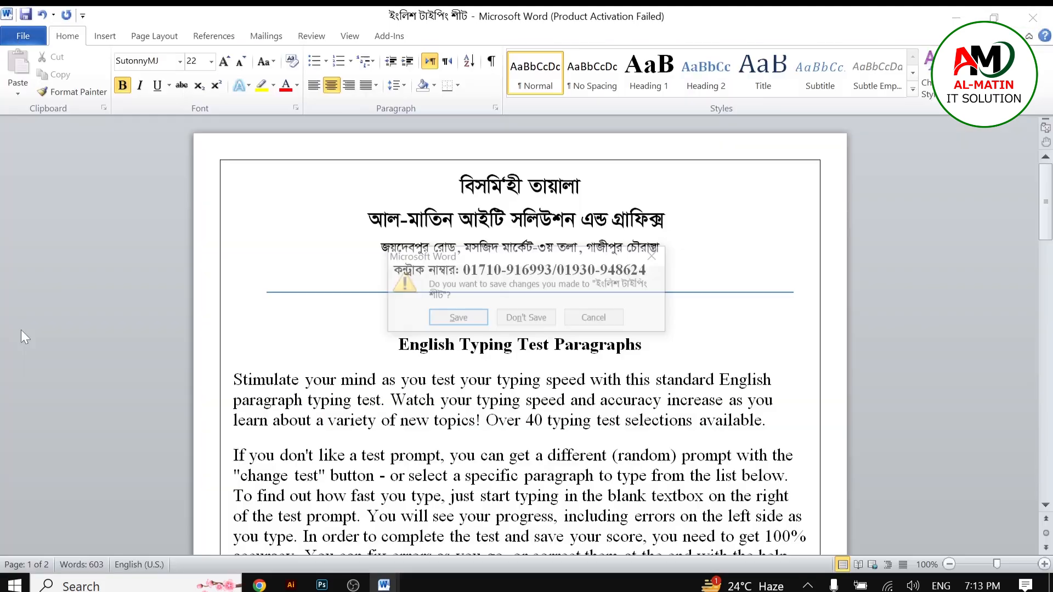
left_click(523, 319)
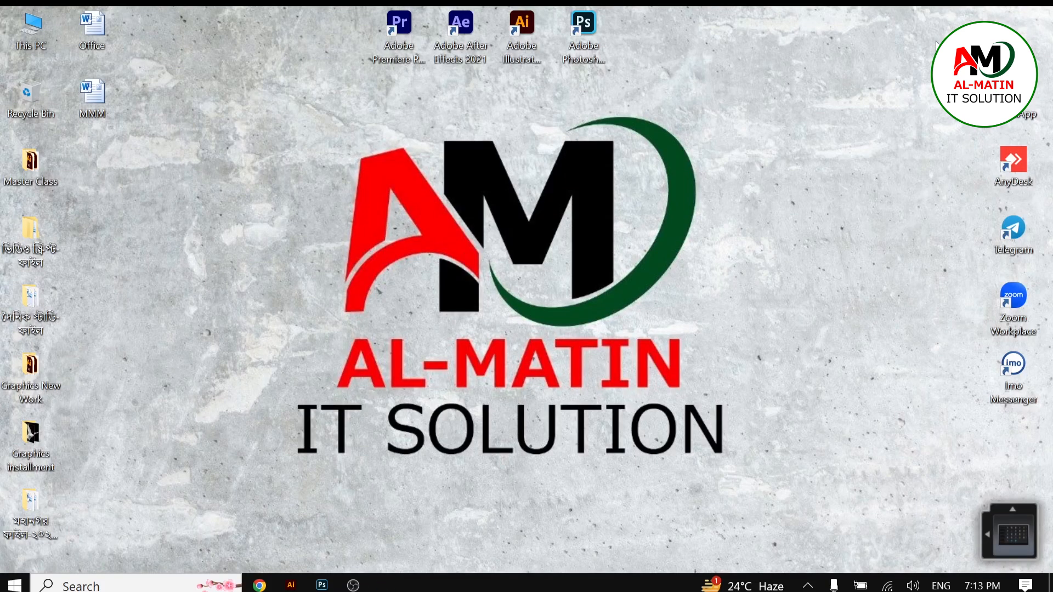
Step: Open the Office document from the desktop, go to its File info and close the activation wizard
right_click(221, 198)
left_click(176, 248)
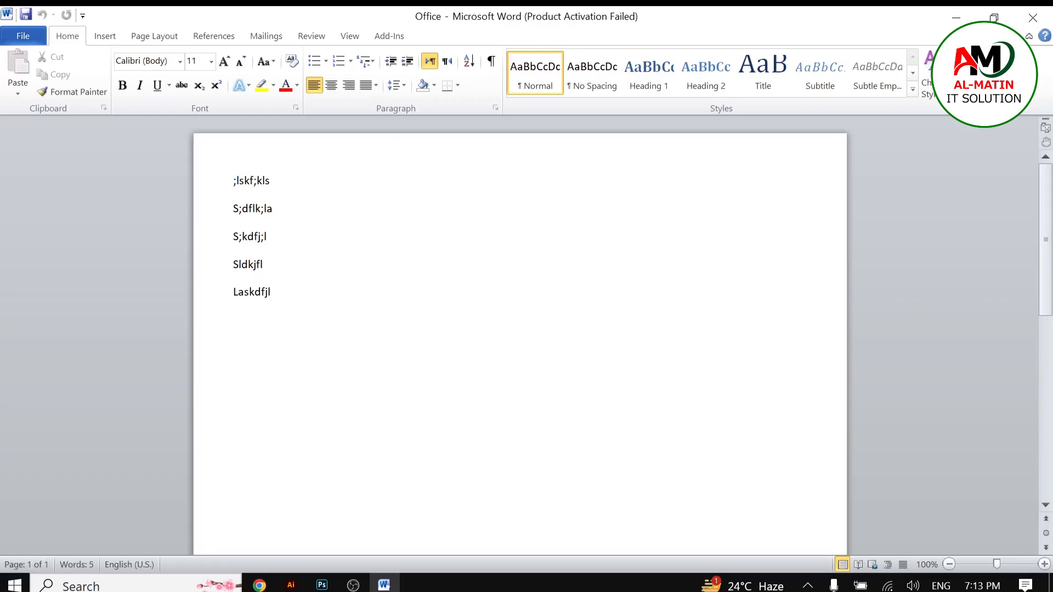
left_click(33, 36)
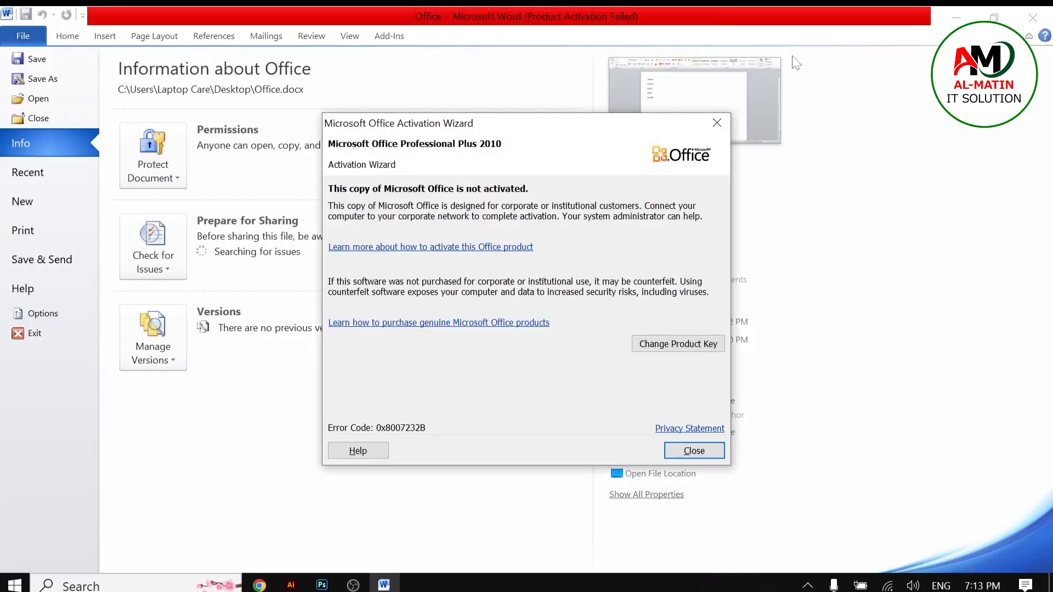
left_click(717, 123)
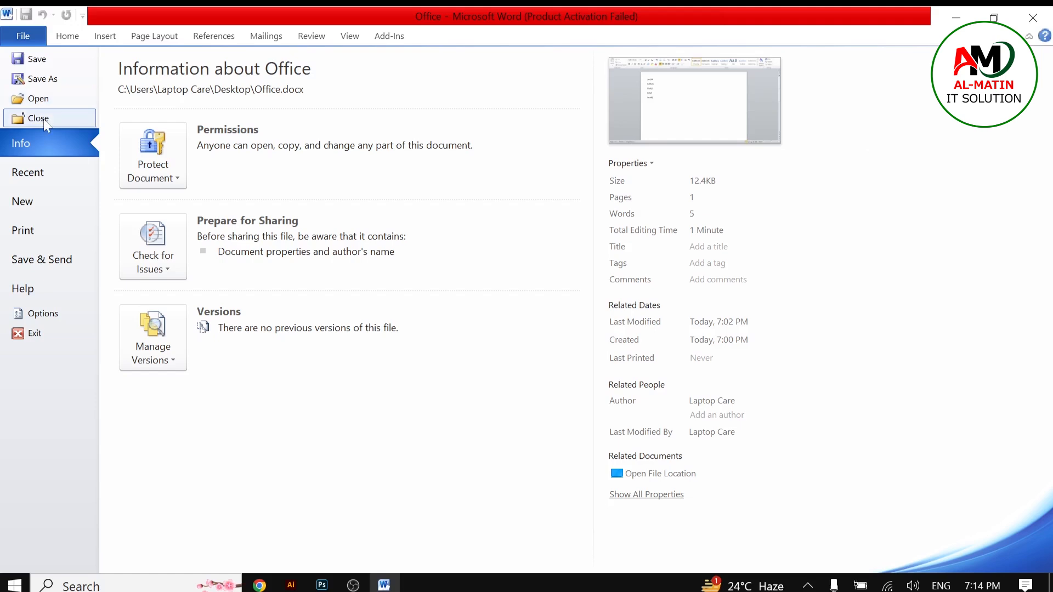
Step: Browse the list of recent documents and places, then exit Word
left_click(29, 173)
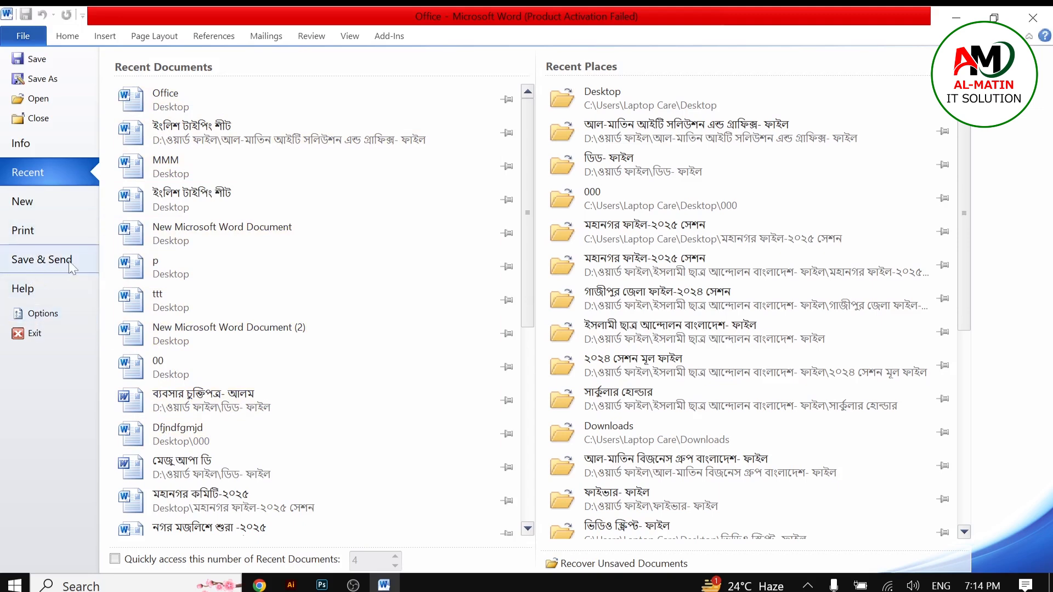
left_click(52, 337)
right_click(213, 124)
left_click(205, 173)
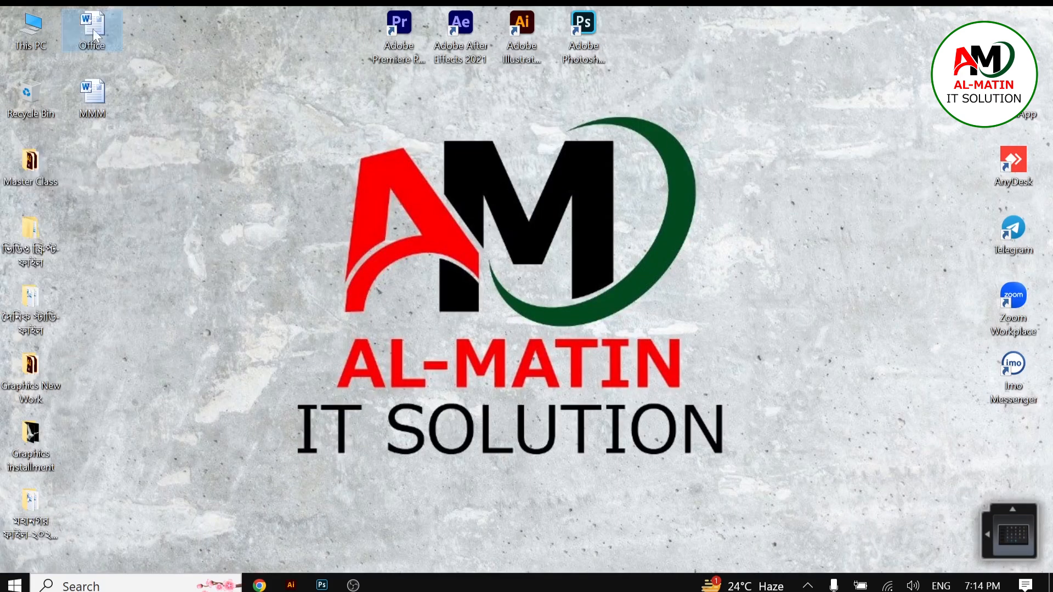
Step: Reopen the Office document from the desktop and close the product activation wizard
right_click(94, 29)
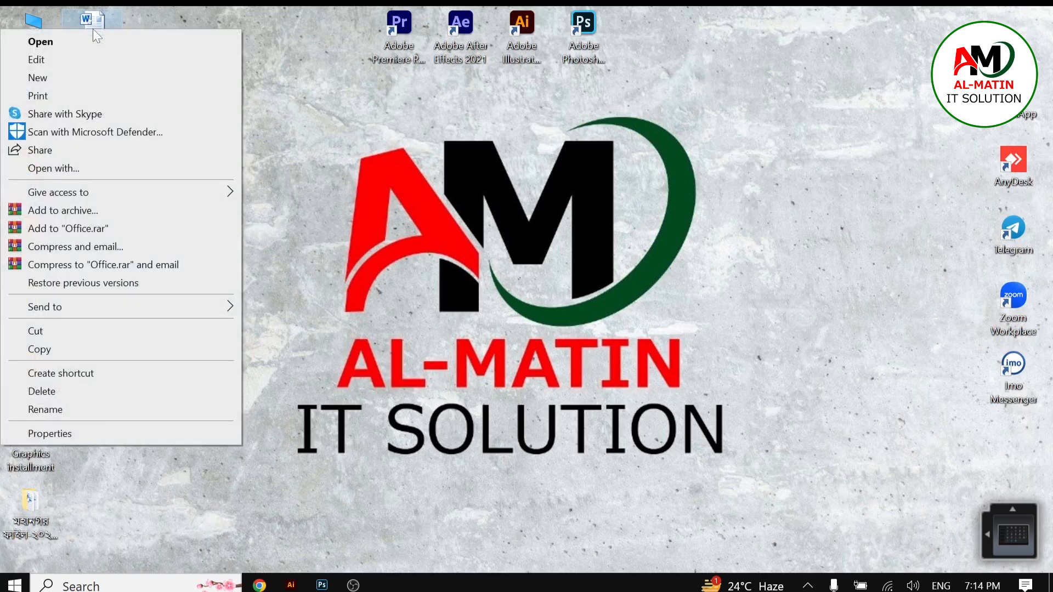
left_click(61, 45)
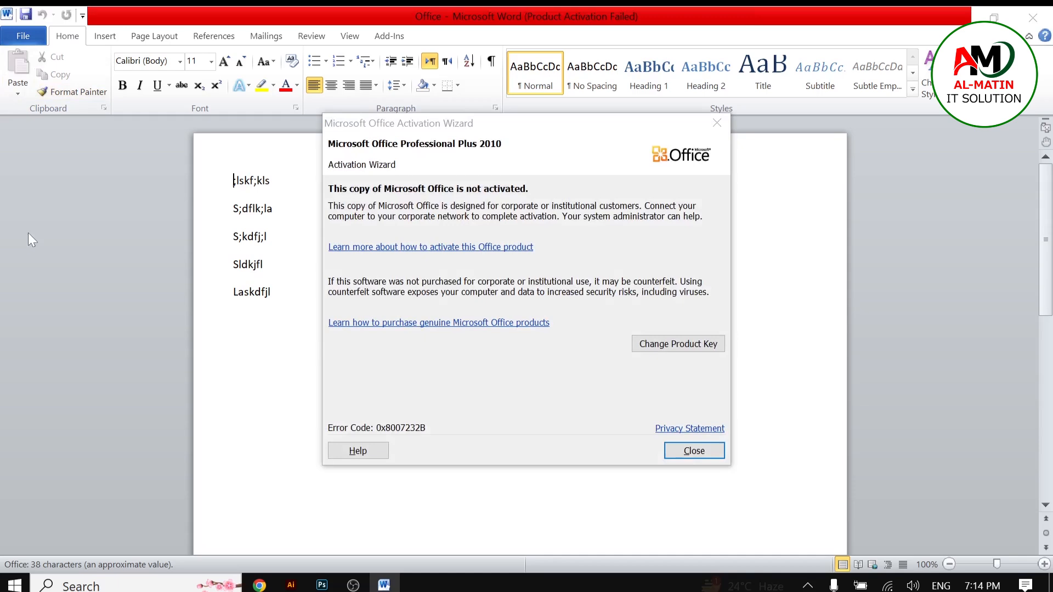
left_click(719, 127)
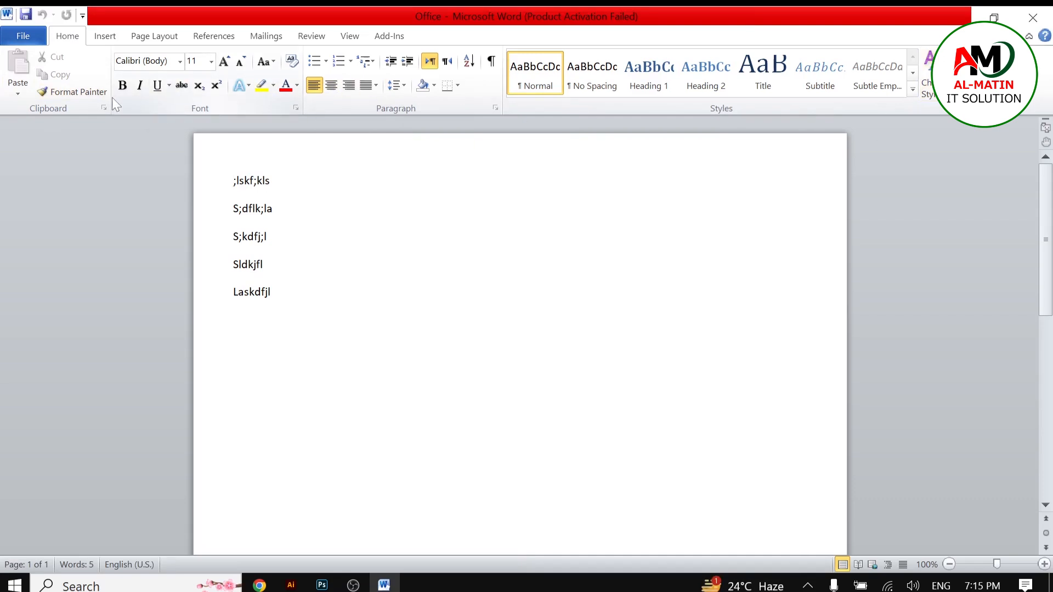
right_click(48, 111)
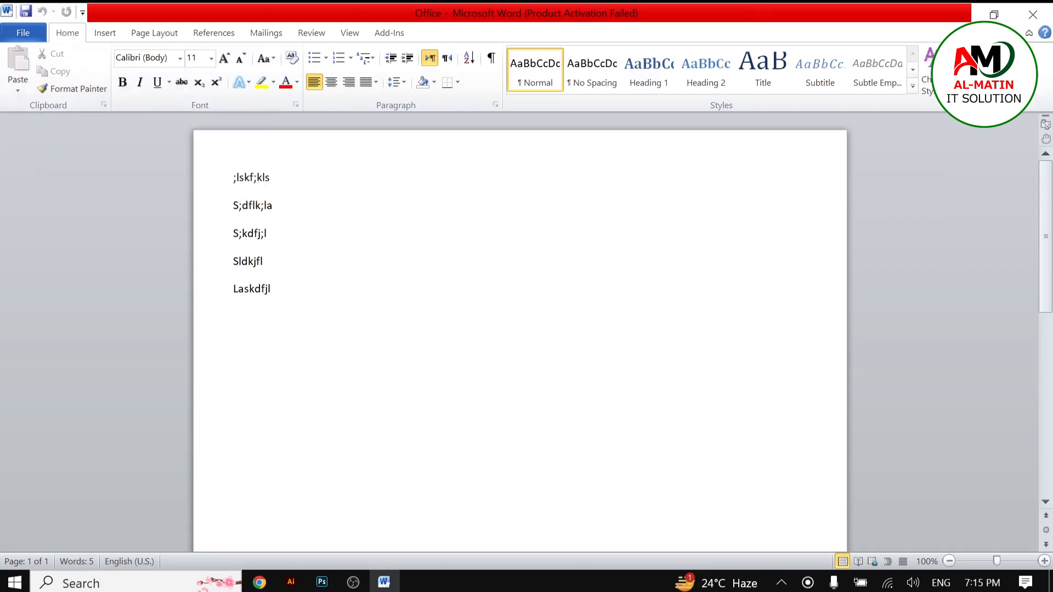